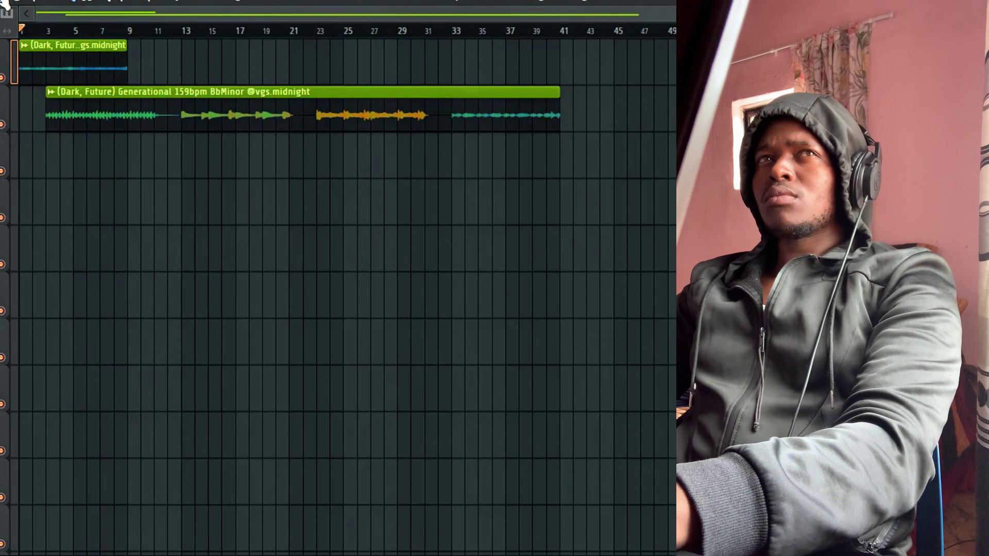
# - Align the long track 2 sample clip to bar 1 and cut out the silent gaps after its first two sections
pyautogui.moveTo(92, 81); pyautogui.dragTo(65, 81)
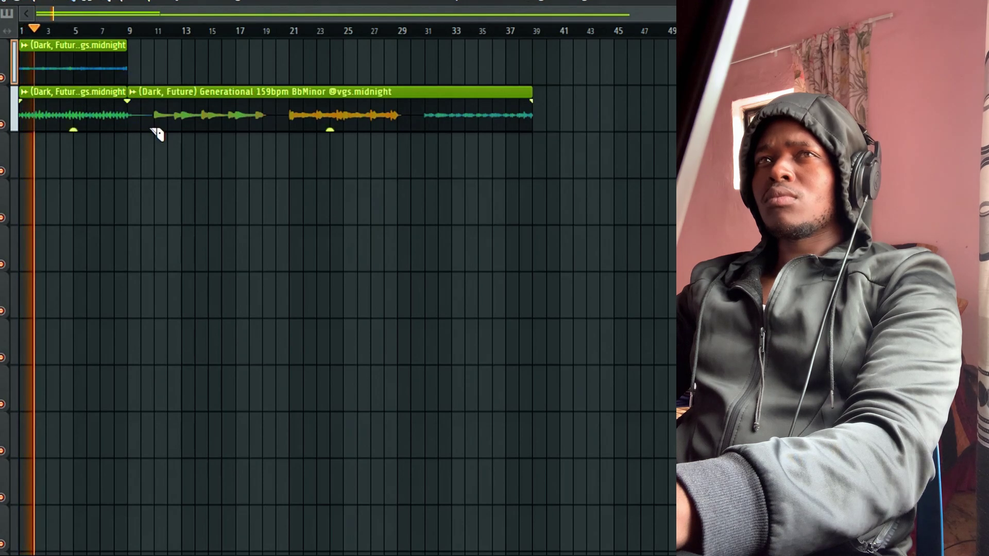
pyautogui.rightClick(155, 91)
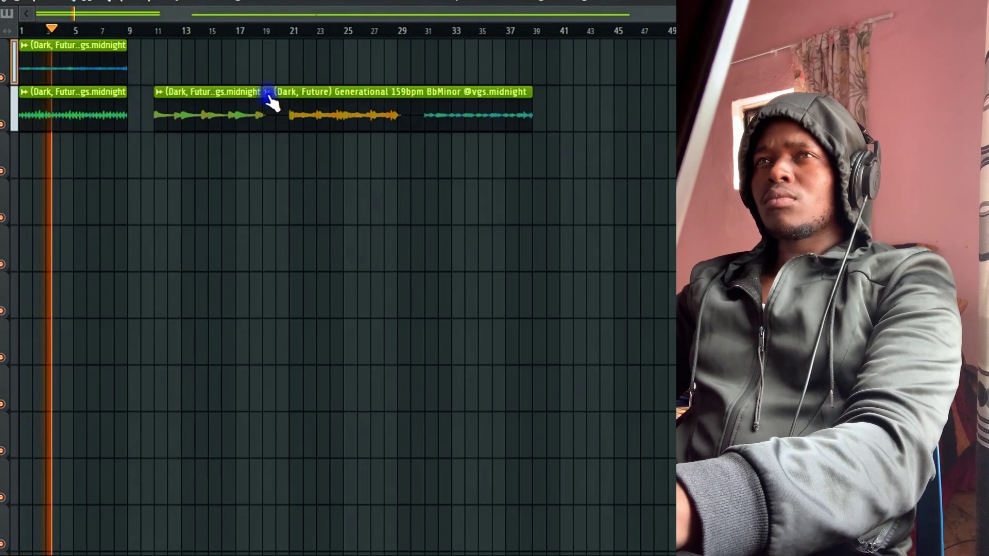
pyautogui.click(291, 81)
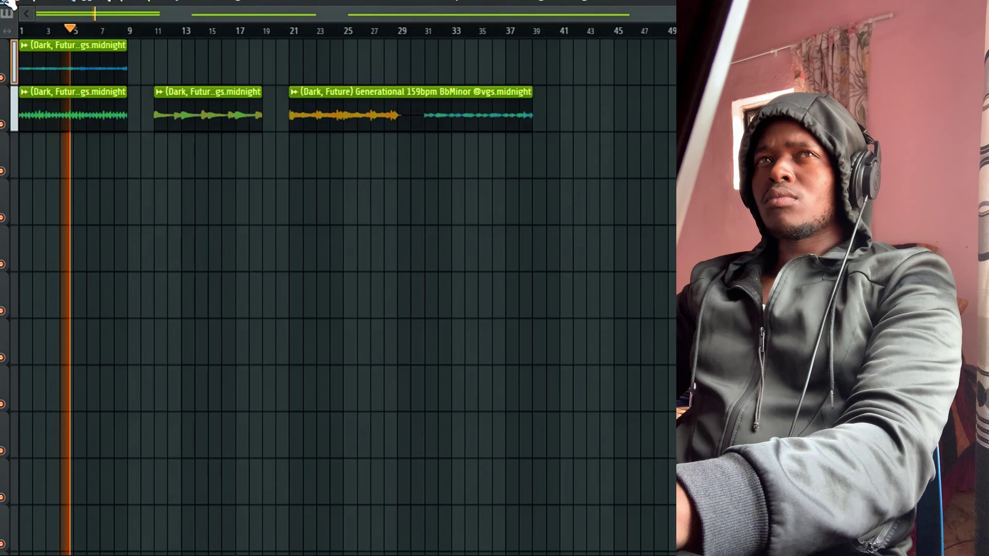
# - Arrange the cut sections: yellow-green at bar 9 on track 3, orange at bar 1 and teal at bar 9 on track 4
pyautogui.moveTo(242, 96); pyautogui.dragTo(222, 113)
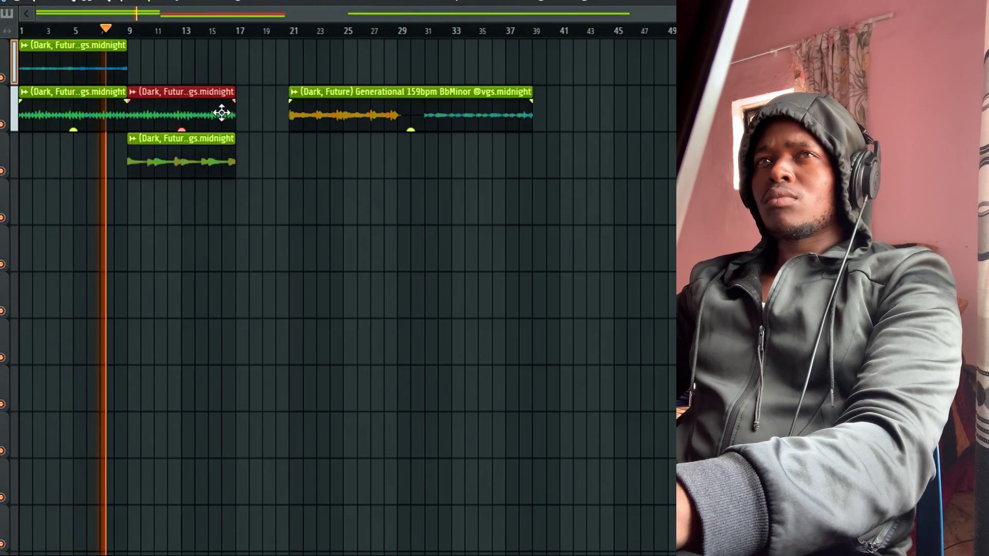
pyautogui.moveTo(323, 114); pyautogui.dragTo(266, 214)
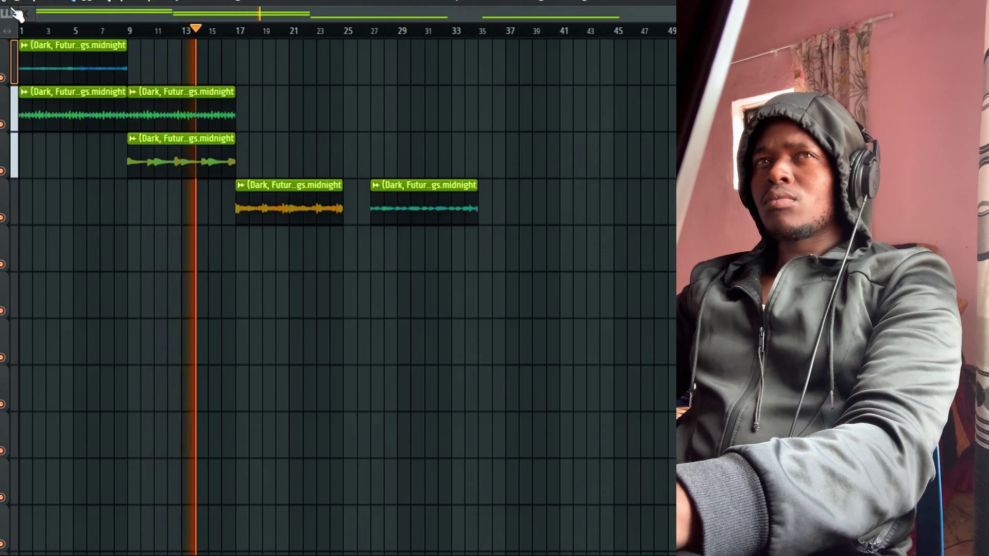
pyautogui.moveTo(301, 227); pyautogui.dragTo(84, 227)
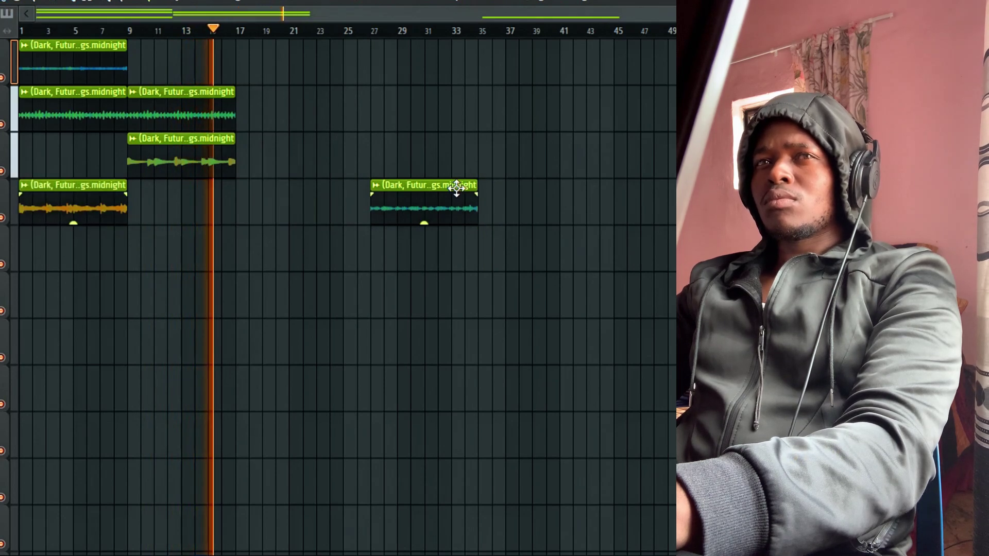
pyautogui.moveTo(457, 188); pyautogui.dragTo(181, 207)
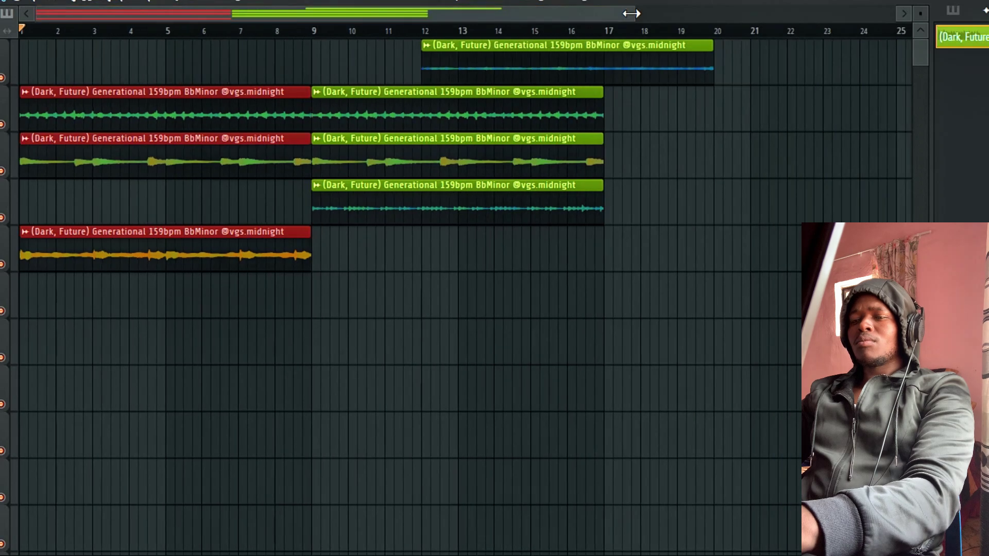
# - Select all clips, trim the short silence off their starts, and shift them back to line up with bar 1
pyautogui.moveTo(689, 299); pyautogui.dragTo(20, 62)
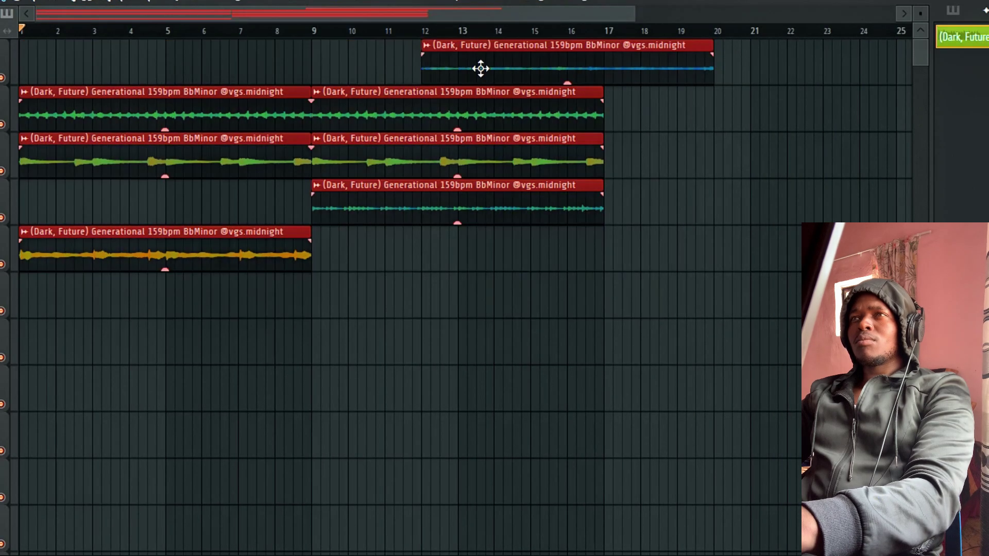
pyautogui.moveTo(633, 14); pyautogui.dragTo(50, 16)
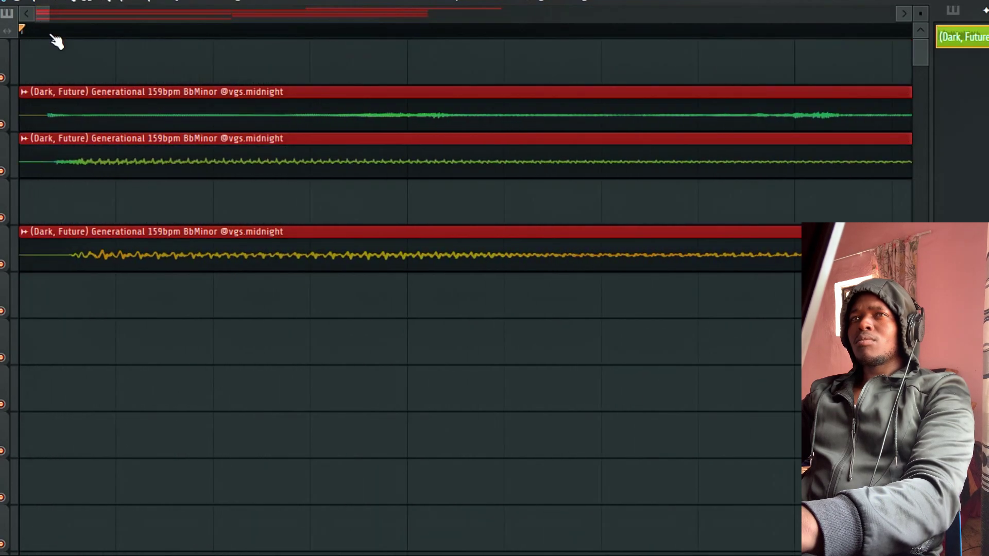
pyautogui.moveTo(18, 91); pyautogui.dragTo(48, 90)
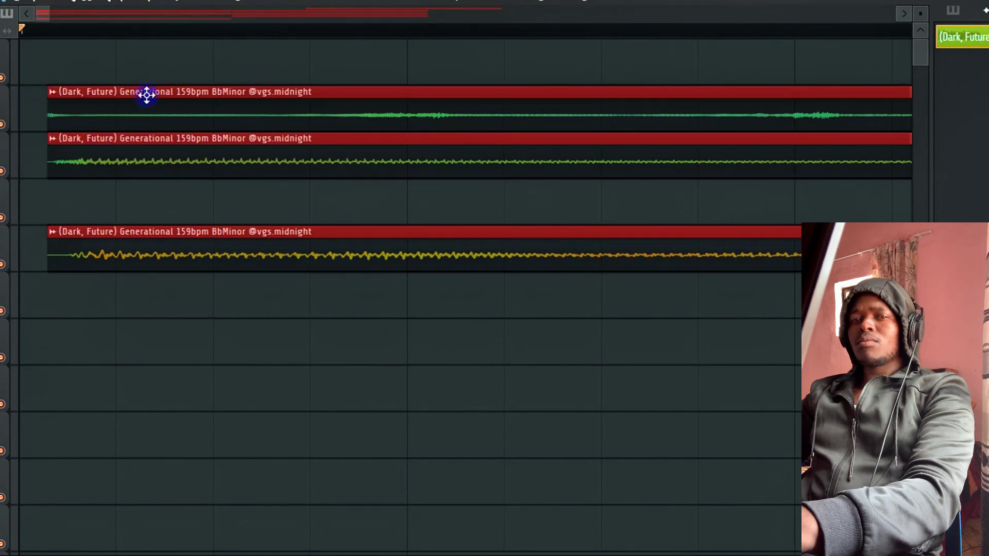
pyautogui.moveTo(147, 94); pyautogui.dragTo(117, 94)
pyautogui.press('space')
pyautogui.moveTo(49, 15); pyautogui.dragTo(402, 16)
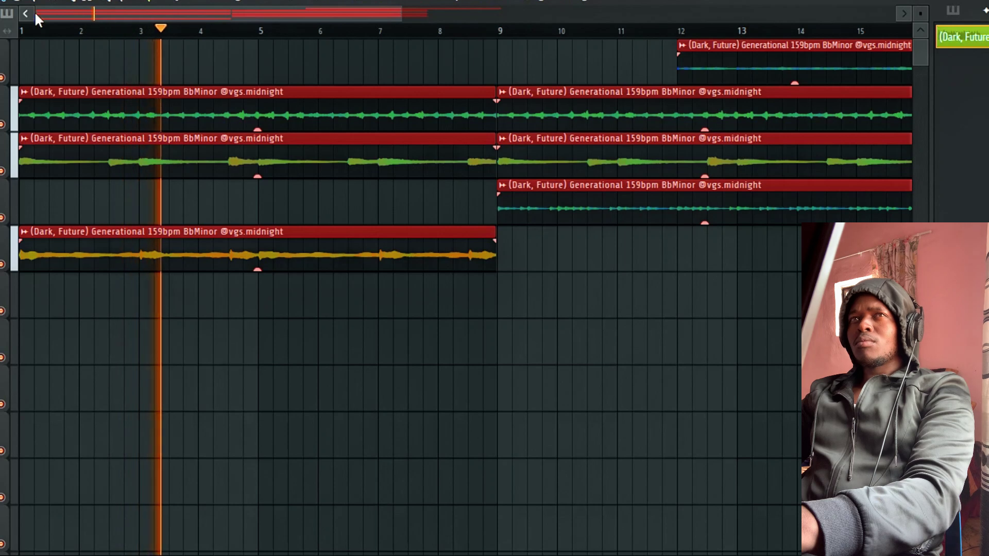
# - Move the track 1 and track 4 clips so that both start at bar 17
pyautogui.moveTo(35, 14); pyautogui.dragTo(211, 14)
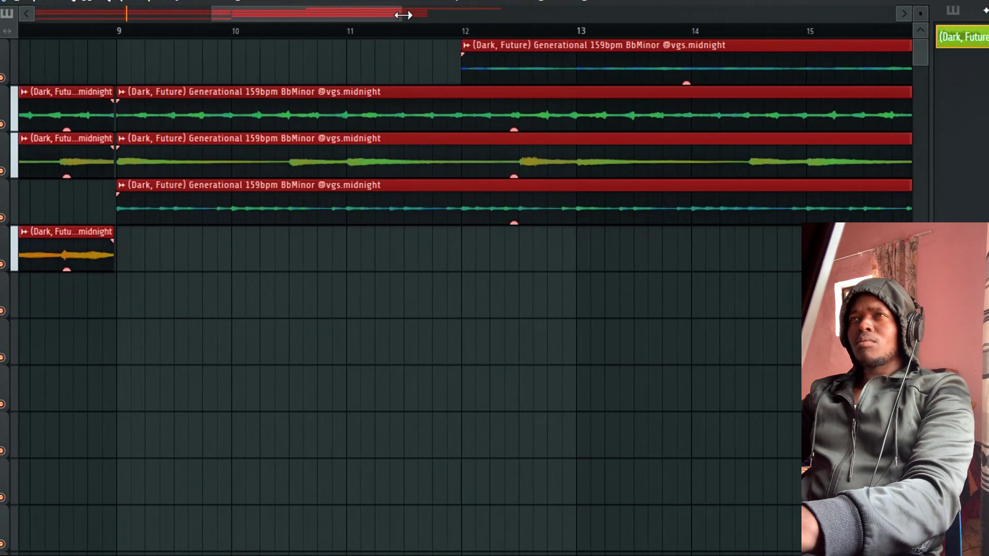
pyautogui.moveTo(403, 15); pyautogui.dragTo(253, 70)
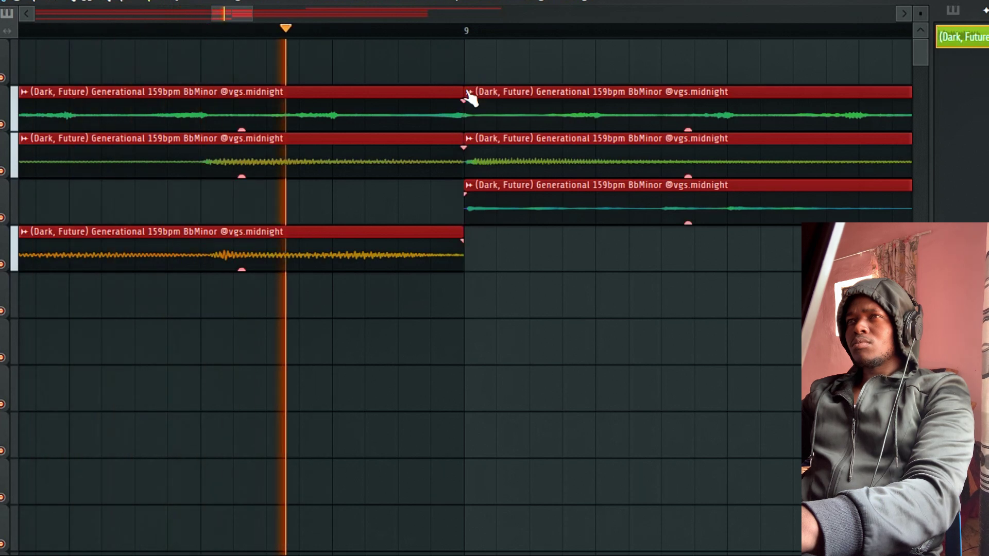
pyautogui.moveTo(253, 14); pyautogui.dragTo(508, 14)
pyautogui.moveTo(571, 21); pyautogui.dragTo(722, 18)
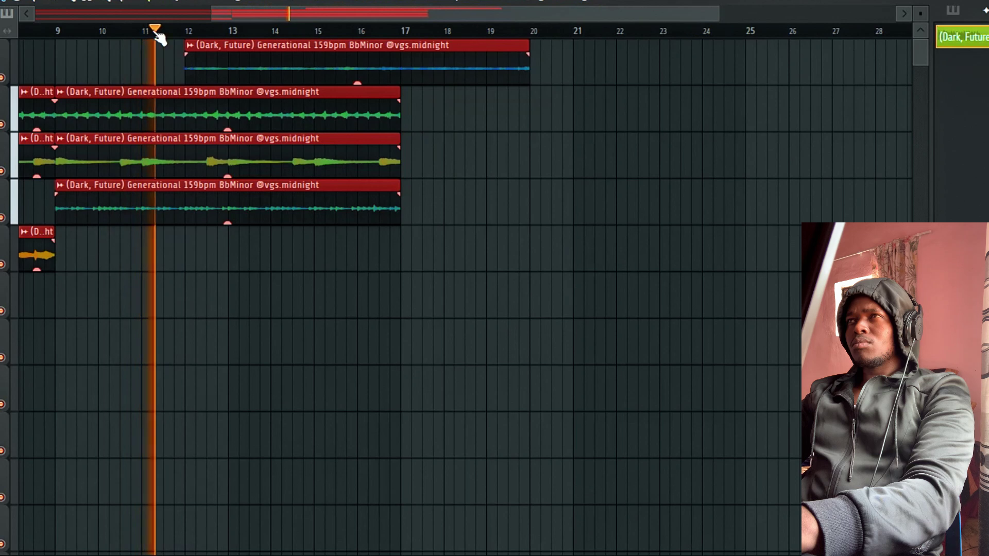
pyautogui.click(478, 114)
pyautogui.moveTo(227, 49); pyautogui.dragTo(285, 55)
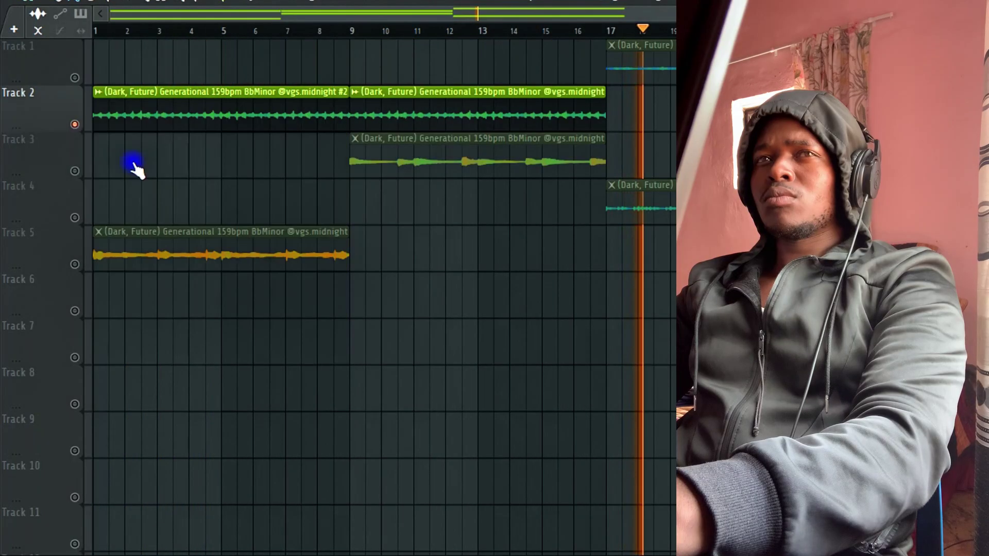
# - Rename the channel of the track 2 clip at bar 1 as "Generational vox thingie"
pyautogui.click(135, 168)
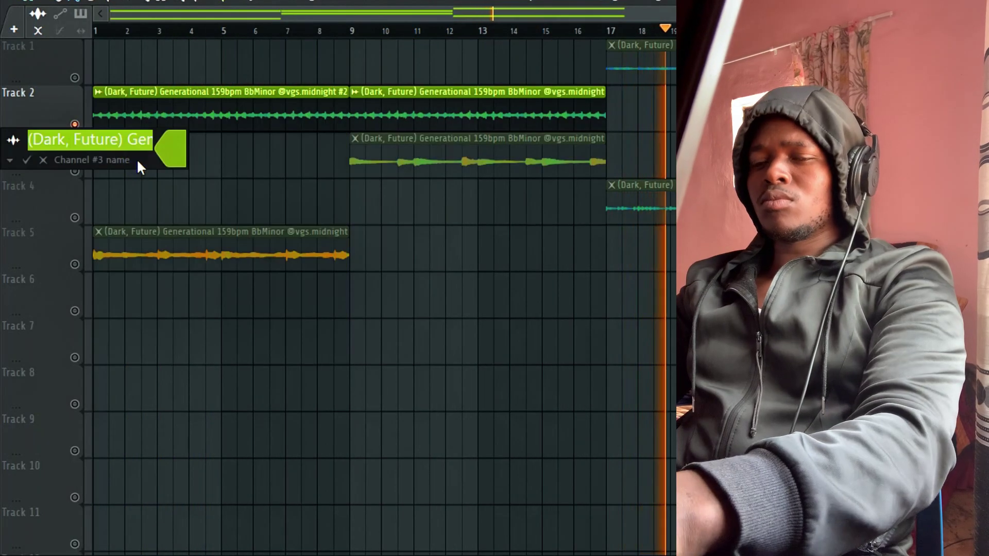
pyautogui.click(125, 138)
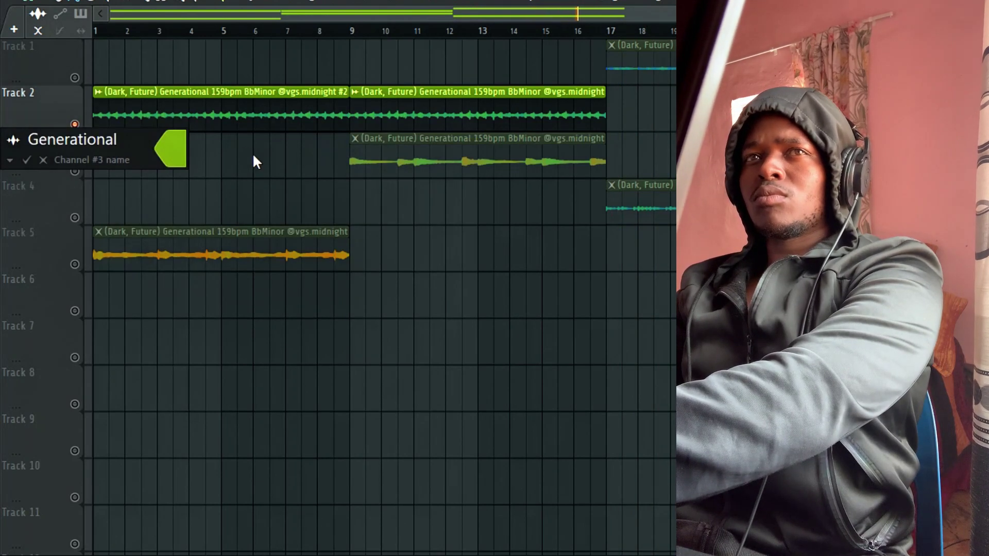
pyautogui.write('vox')
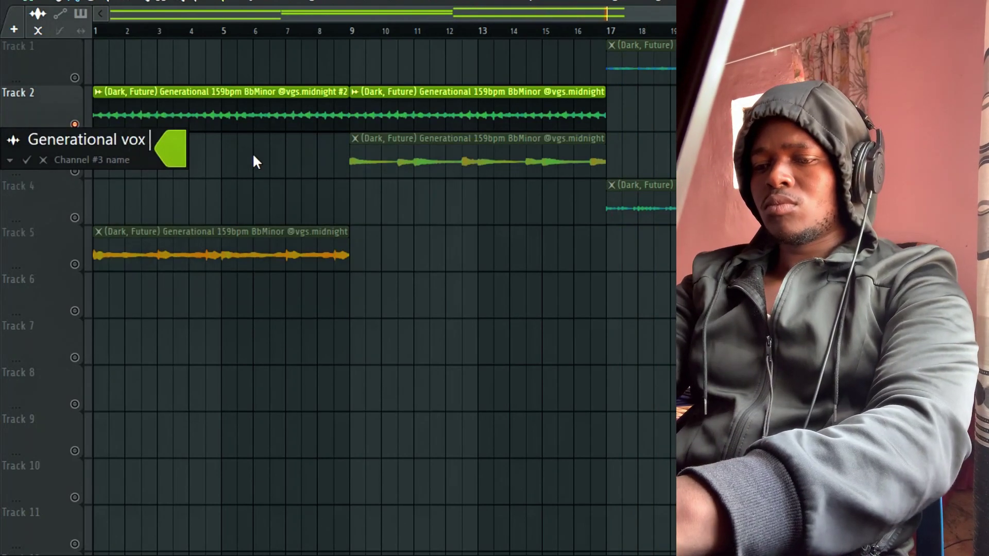
pyautogui.write(' thingie')
pyautogui.press('Return')
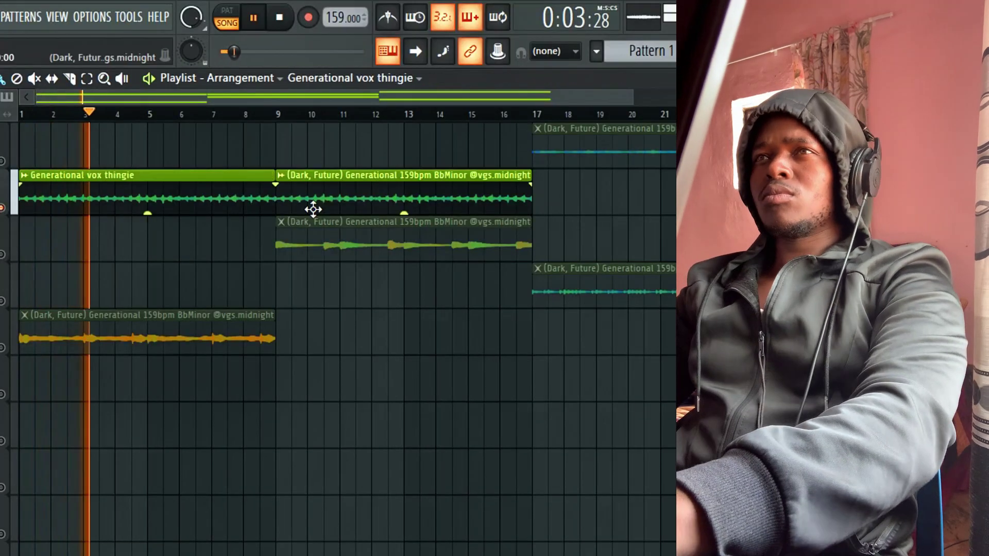
# - Replace the track 2 clip at bar 9 with a copy of Generational vox thingie and make that copy unique
pyautogui.rightClick(313, 209)
pyautogui.moveTo(92, 201); pyautogui.dragTo(348, 201)
pyautogui.click(281, 175)
pyautogui.click(327, 348)
# - Lower the time-stretching pitch of the unique vox copy at bar 9, keeping the Resample mode
pyautogui.doubleClick(313, 185)
pyautogui.click(394, 214)
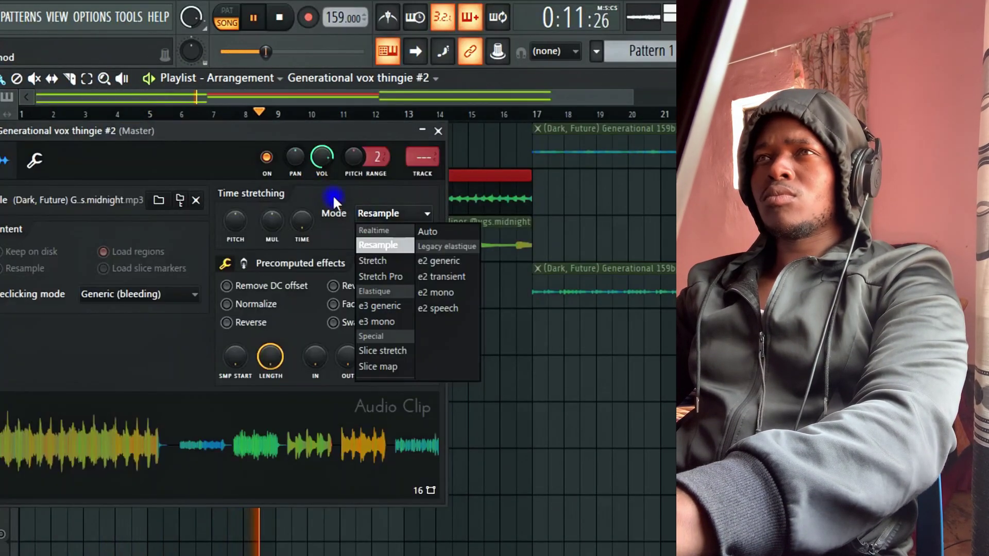
pyautogui.click(332, 193)
pyautogui.moveTo(236, 221); pyautogui.dragTo(235, 252)
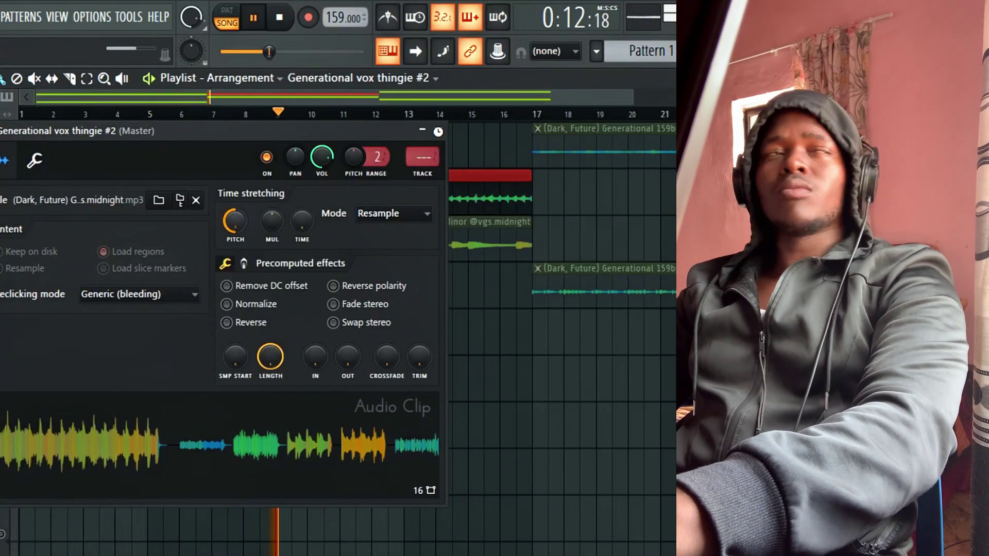
pyautogui.click(438, 48)
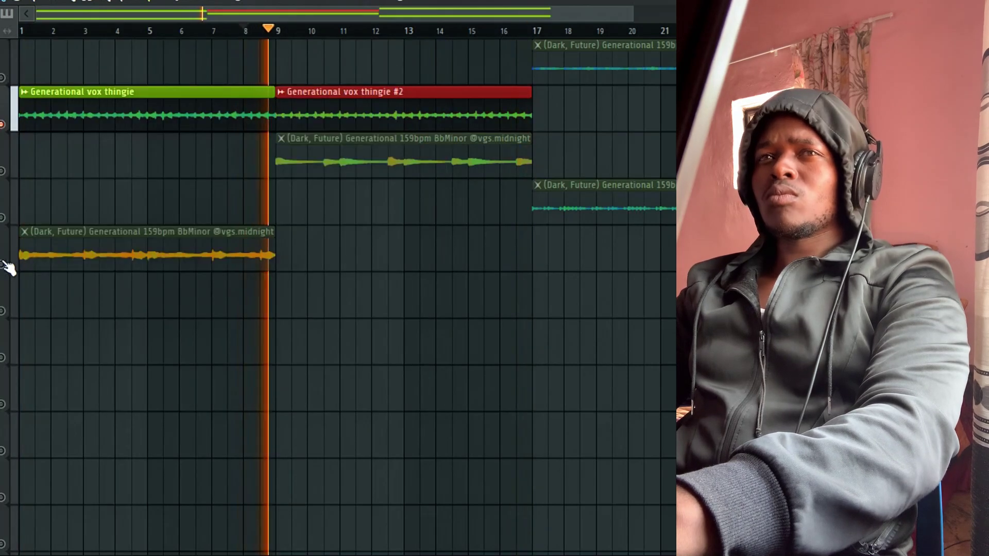
# - Unmute tracks 3 and 5 and make the orange clip on track 5 unique
pyautogui.click(3, 171)
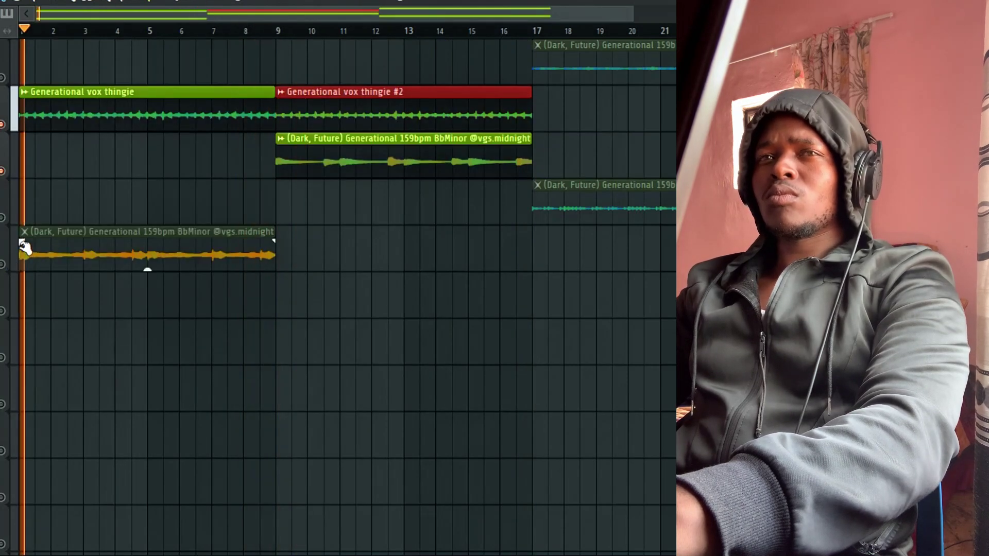
pyautogui.click(2, 264)
pyautogui.click(24, 231)
pyautogui.click(98, 405)
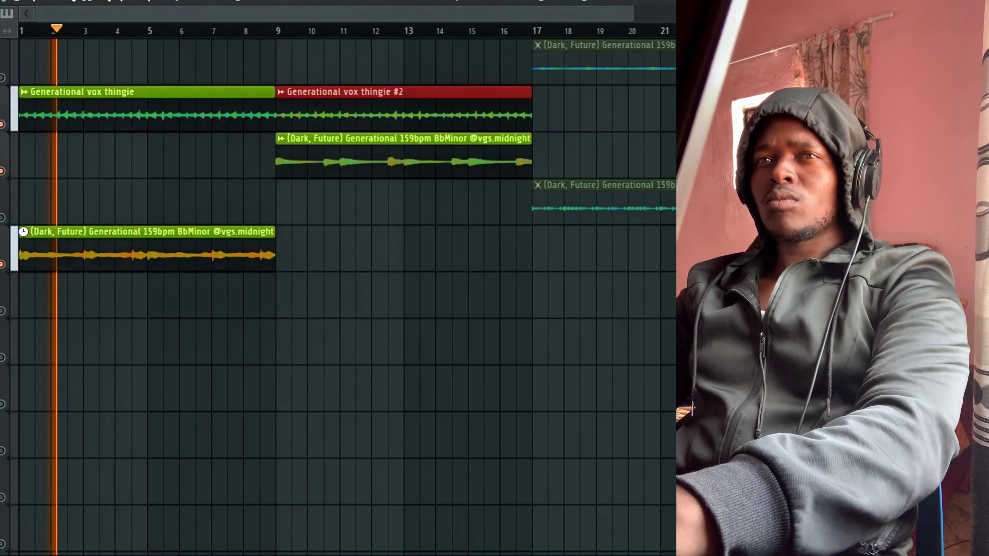
# - Rename the track 5 clip as Bass and place a second copy of it at bar 9
pyautogui.click(23, 231)
pyautogui.click(63, 305)
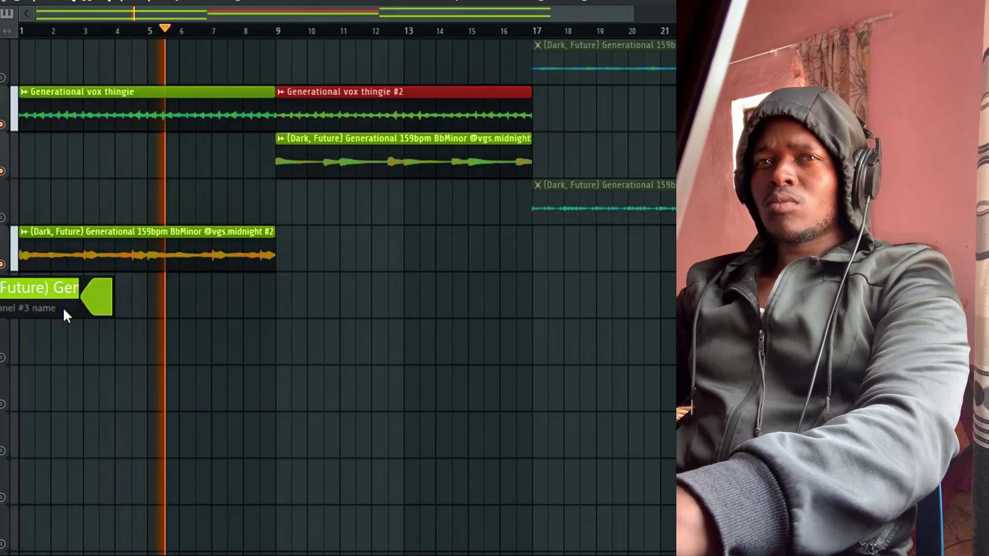
pyautogui.write('Bass')
pyautogui.press('Return')
pyautogui.moveTo(22, 268); pyautogui.dragTo(282, 250)
pyautogui.moveTo(634, 14); pyautogui.dragTo(427, 13)
pyautogui.moveTo(485, 180); pyautogui.dragTo(485, 135)
pyautogui.moveTo(508, 178); pyautogui.dragTo(508, 135)
pyautogui.rightClick(496, 160)
pyautogui.moveTo(344, 12); pyautogui.dragTo(449, 12)
pyautogui.moveTo(341, 179); pyautogui.dragTo(342, 135)
pyautogui.hotkey('ctrl', 'z')
pyautogui.hotkey('ctrl', 'z')
pyautogui.hotkey('ctrl', 'z')
pyautogui.hotkey('ctrl', 'z')
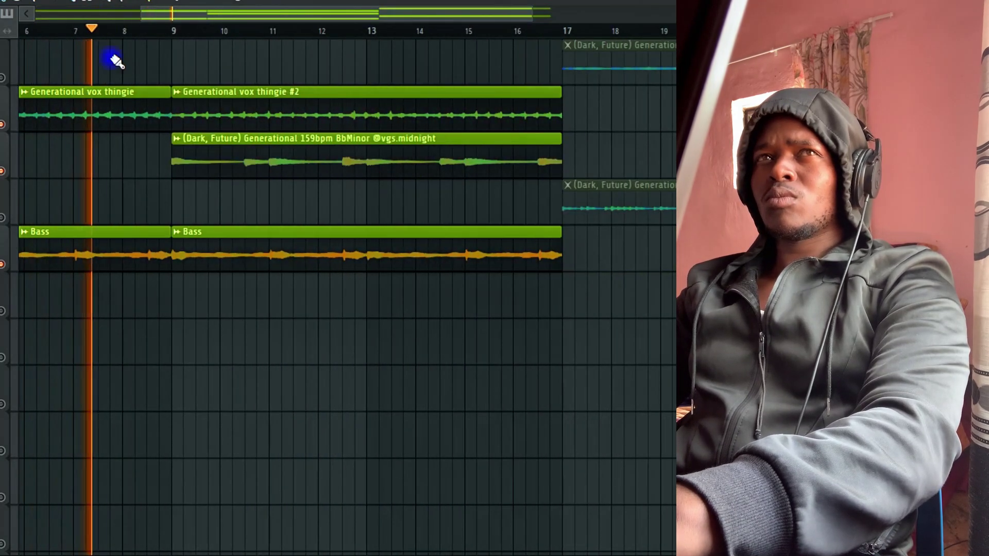
# - Make the track 3 clip unique and slice it down to four short chord hits at bars 9, 11, 13 and 15
pyautogui.click(177, 138)
pyautogui.click(217, 312)
pyautogui.press('space')
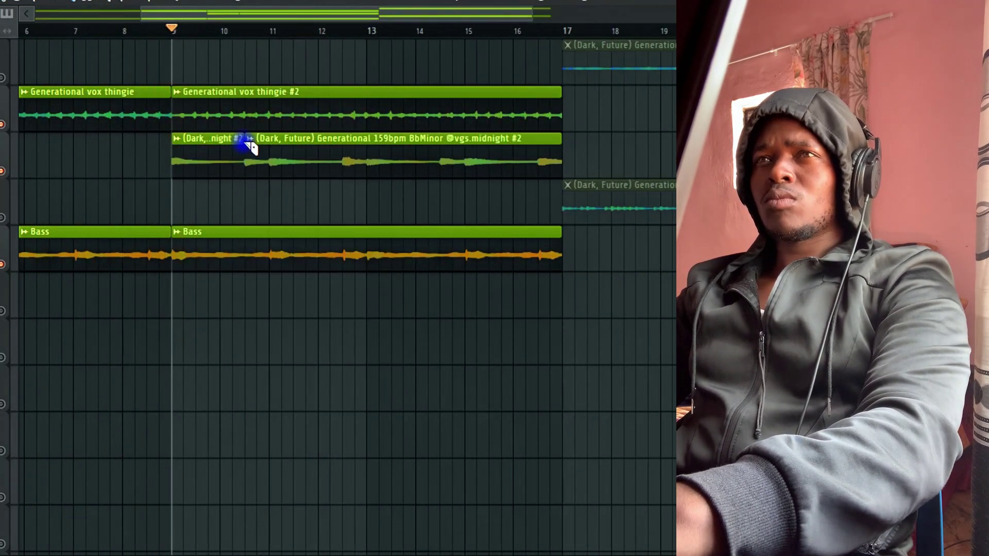
pyautogui.moveTo(536, 175); pyautogui.dragTo(537, 135)
pyautogui.press('space')
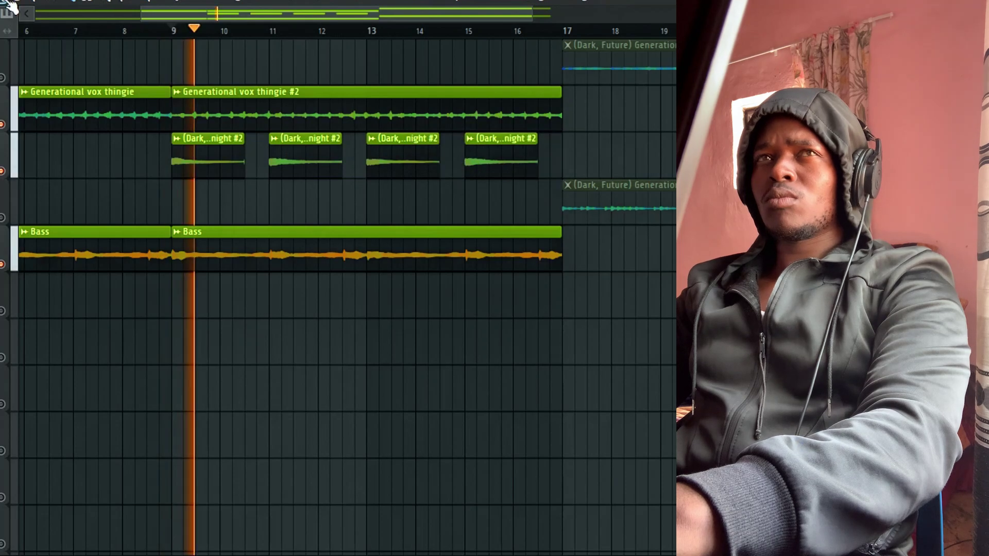
# - Rename the sliced chord hits on track 3 as Piano
pyautogui.click(176, 138)
pyautogui.click(217, 210)
pyautogui.write('Piano')
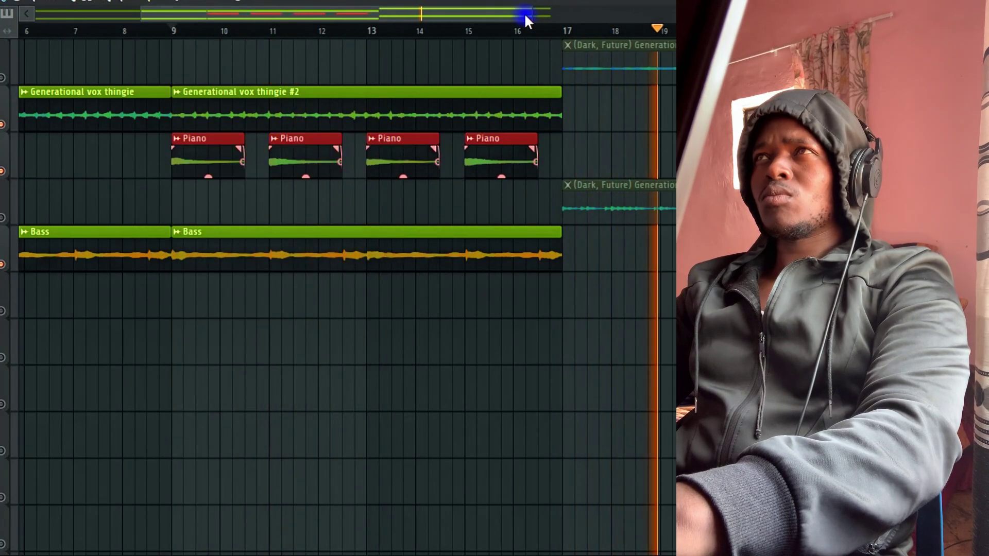
# - Deselect the Piano slices and add another Generational vox thingie clip on track 2 at bar 17
pyautogui.moveTo(528, 14); pyautogui.dragTo(671, 92)
pyautogui.press('space')
pyautogui.press('space')
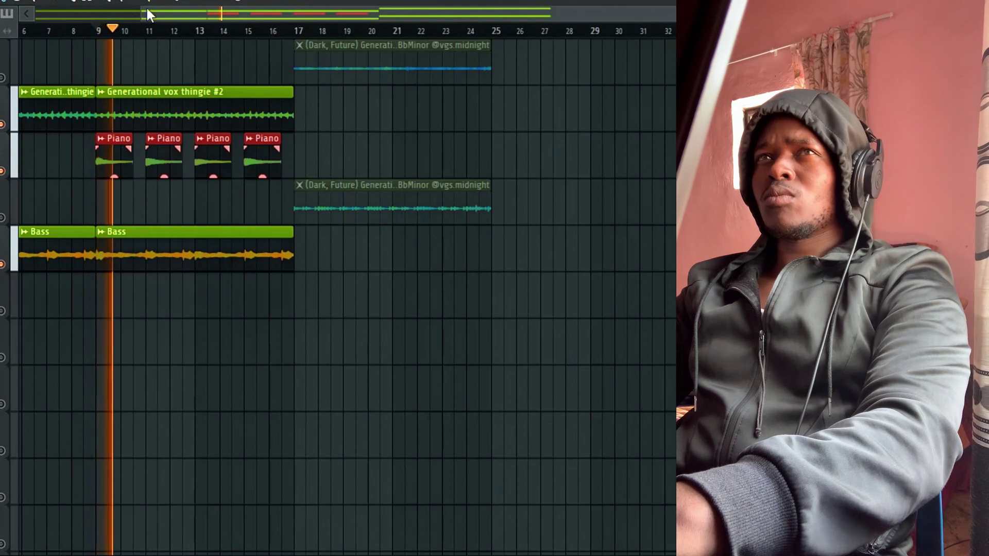
pyautogui.click(137, 9)
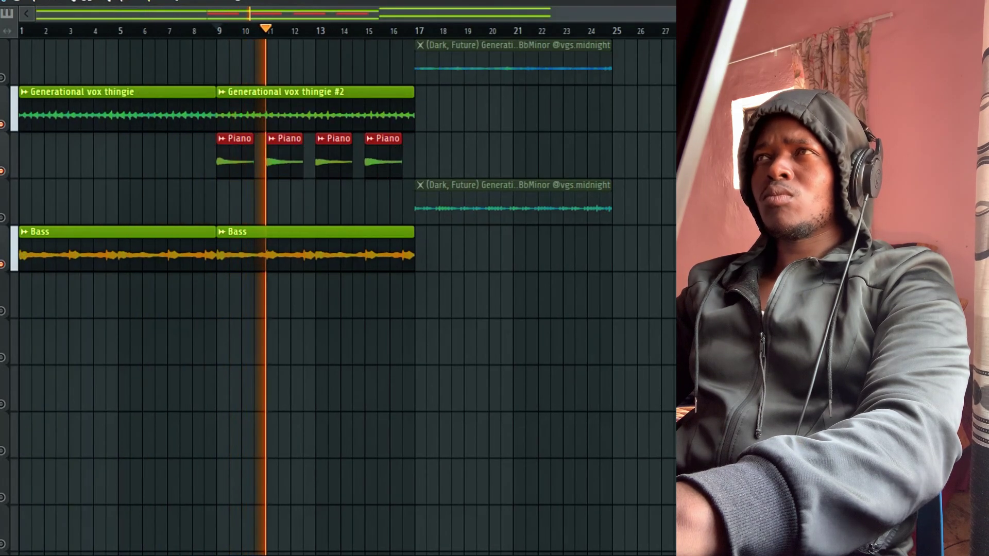
pyautogui.scroll(-2, 479, 150)
pyautogui.keyDown('ctrl'); pyautogui.click(177, 214); pyautogui.keyUp('ctrl')
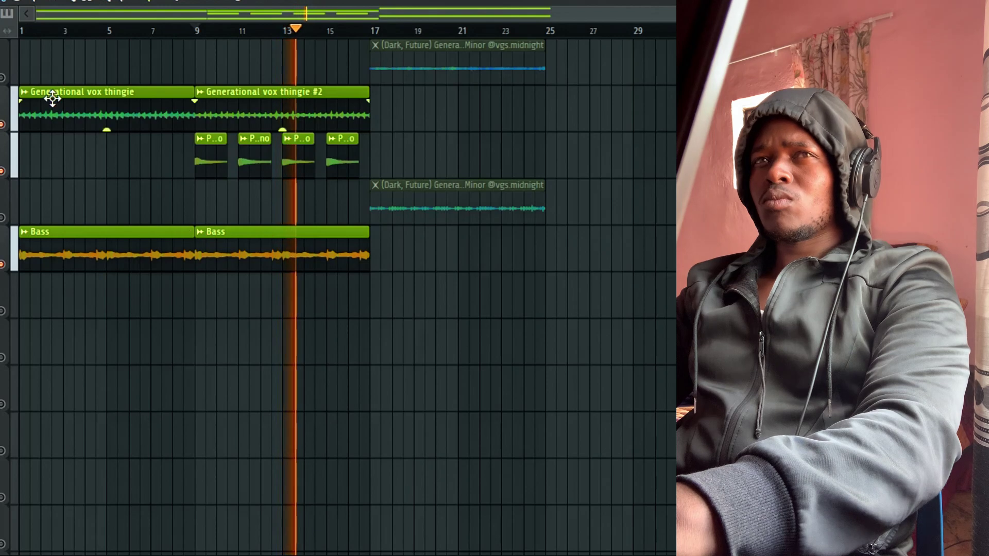
pyautogui.rightClick(414, 118)
pyautogui.click(380, 123)
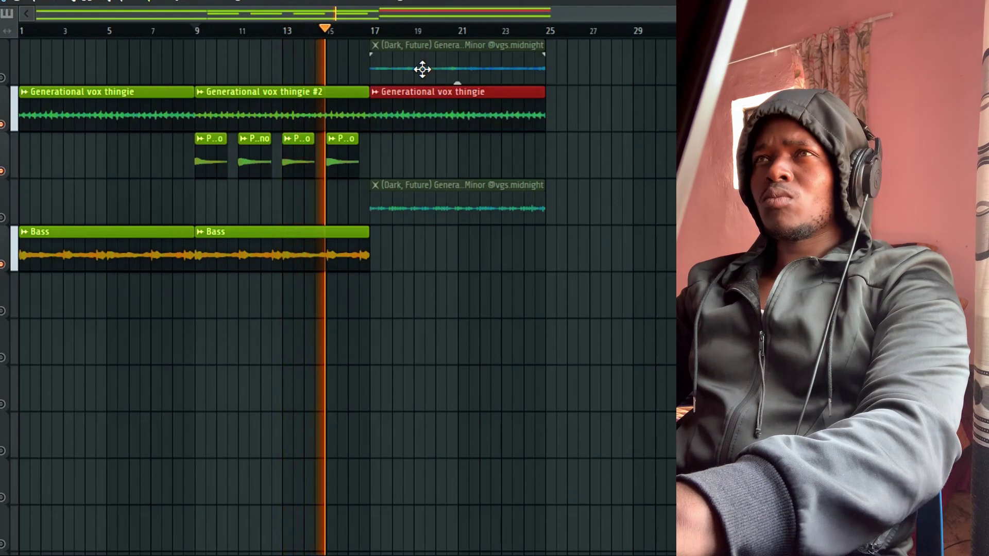
# - Unmute track 1 and move the track 5 Bass clip from bar 9 to start at bar 1
pyautogui.click(2, 77)
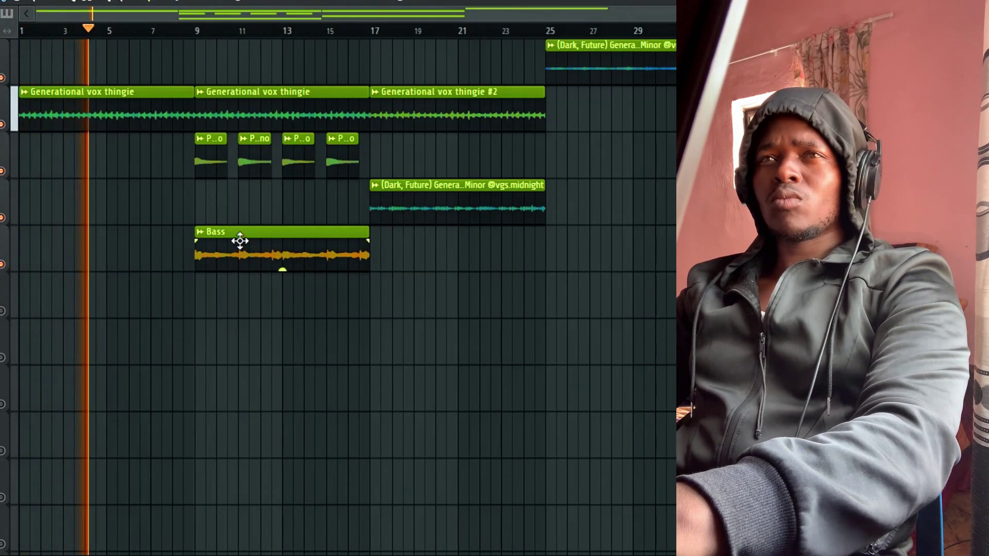
pyautogui.moveTo(199, 246); pyautogui.dragTo(23, 246)
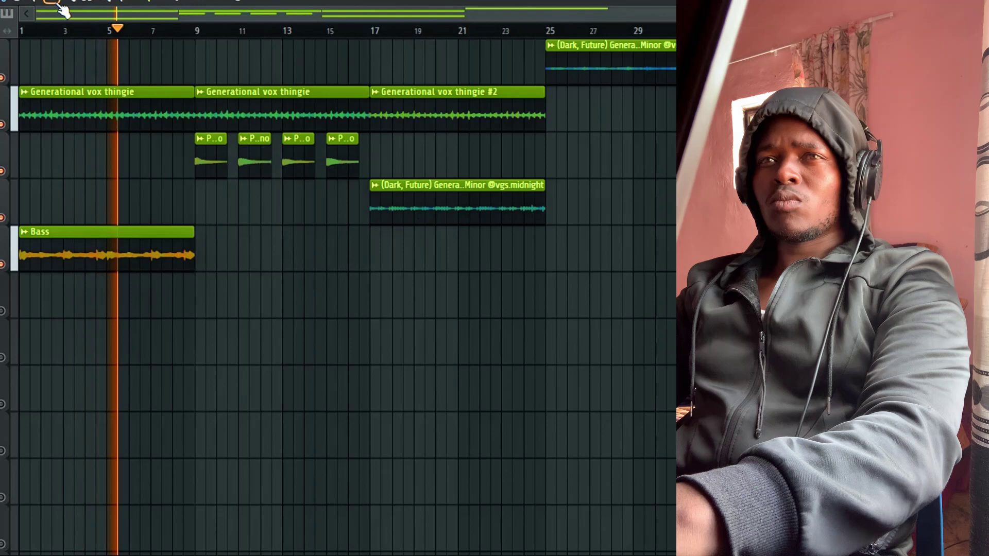
# - Add a second Bass clip at bar 9 on track 5 and four full-length Piano chords from bar 17 to 25 on track 3
pyautogui.moveTo(111, 282); pyautogui.dragTo(101, 225)
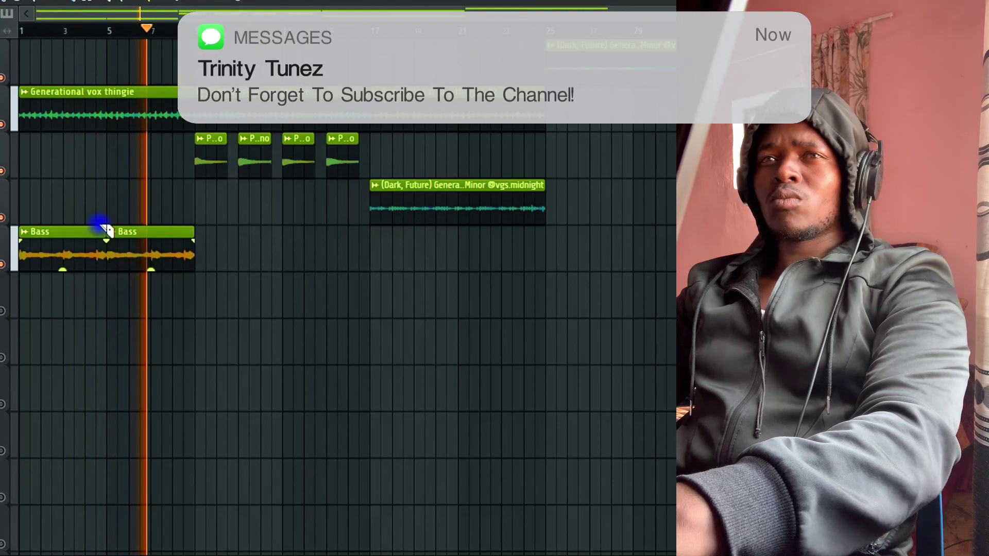
pyautogui.moveTo(44, 256); pyautogui.dragTo(228, 258)
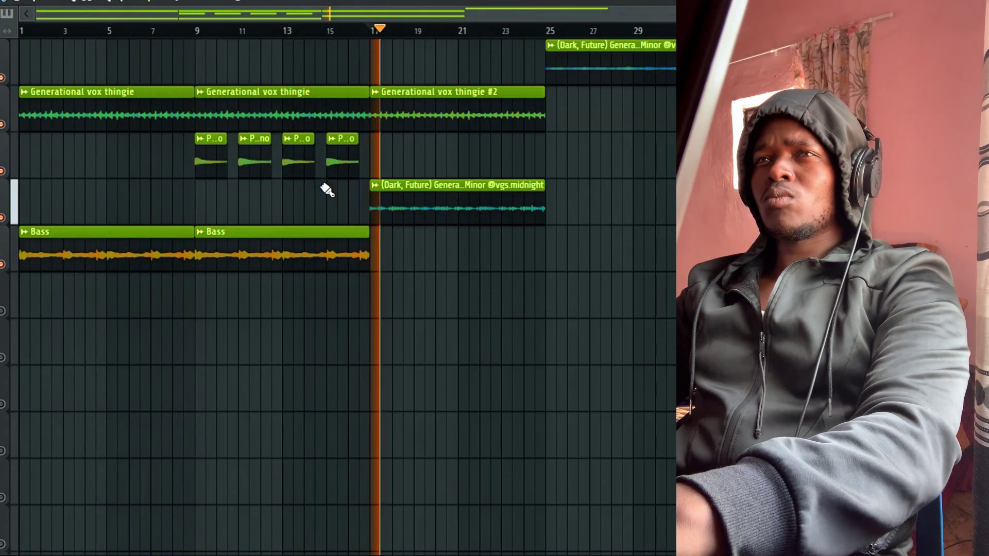
pyautogui.moveTo(386, 135); pyautogui.dragTo(412, 136)
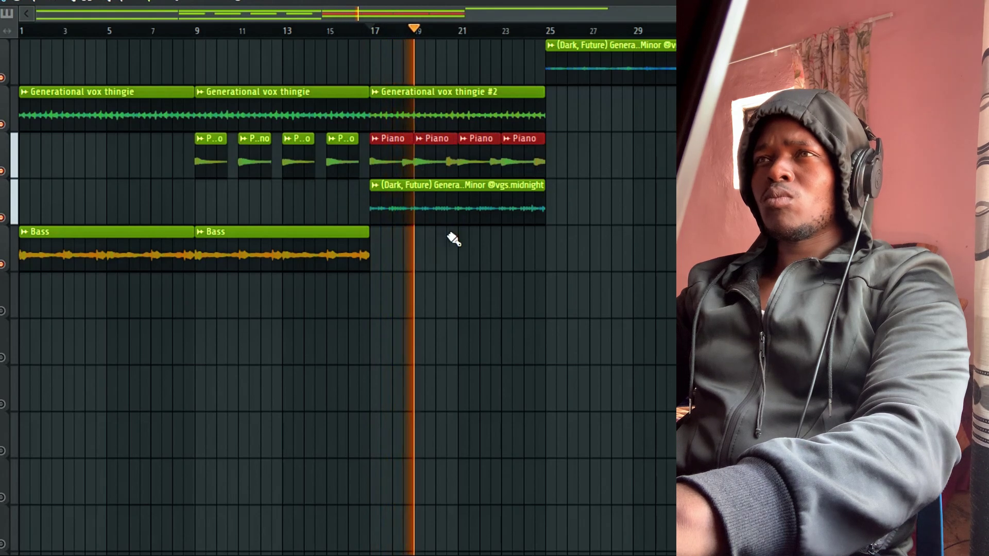
pyautogui.hotkey('ctrl', 'd')
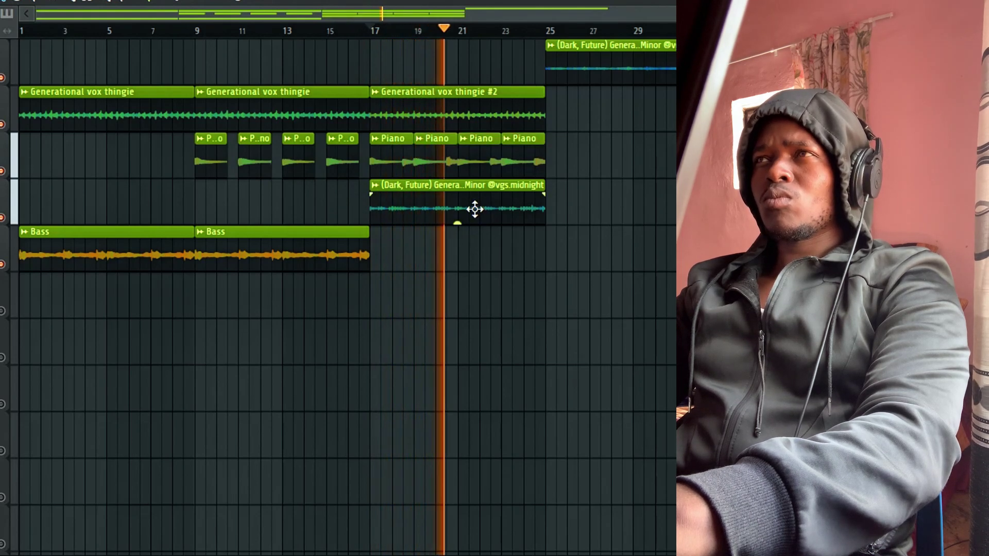
# - Move the track 4 sample clip to start at bar 25 and the track 1 sample clip to start at bar 33
pyautogui.moveTo(369, 208); pyautogui.dragTo(584, 205)
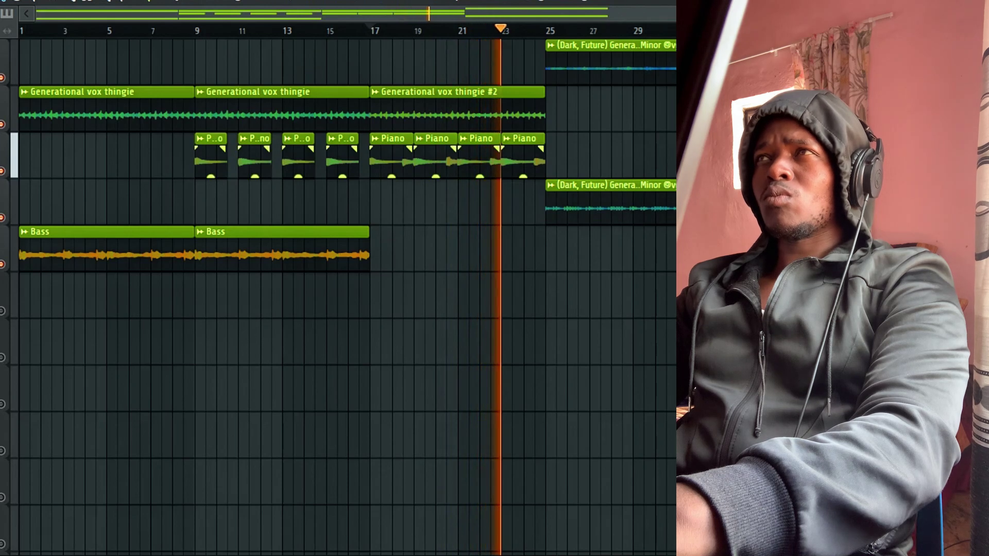
pyautogui.scroll(-1, 348, 297)
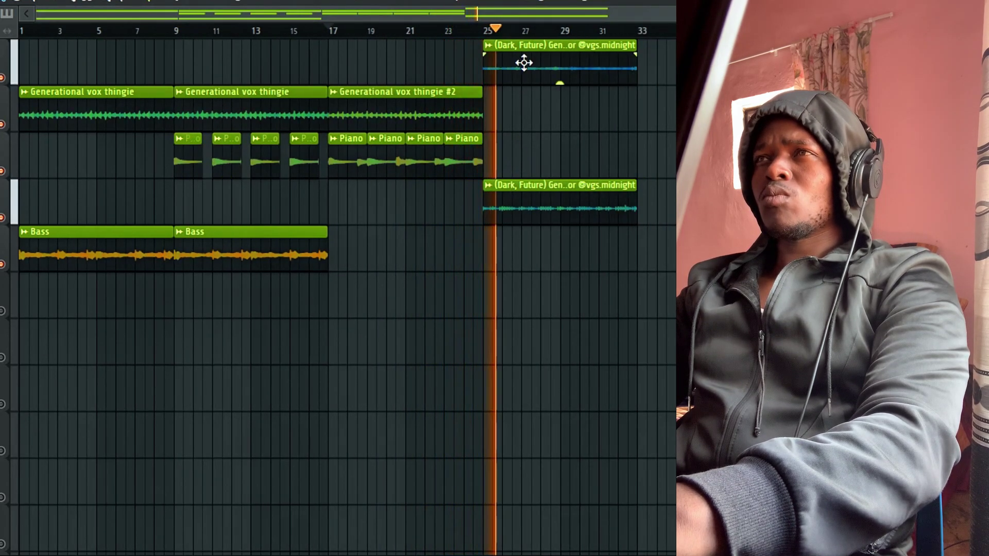
pyautogui.moveTo(524, 63); pyautogui.dragTo(675, 63)
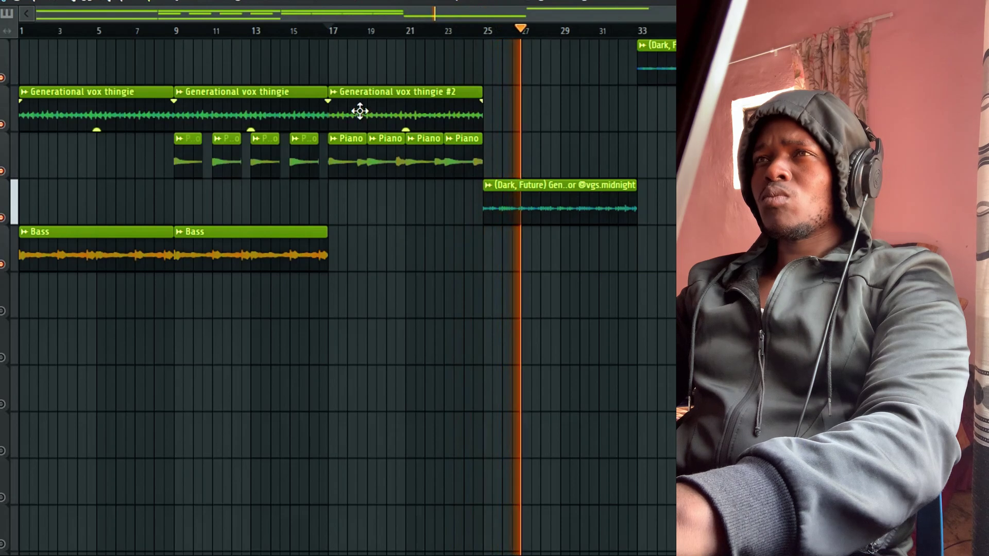
# - Copy the Generational vox thingie #2 clip to bar 25, and the short Piano hits and the track 4 clip to bar 33
pyautogui.moveTo(366, 115); pyautogui.dragTo(522, 122)
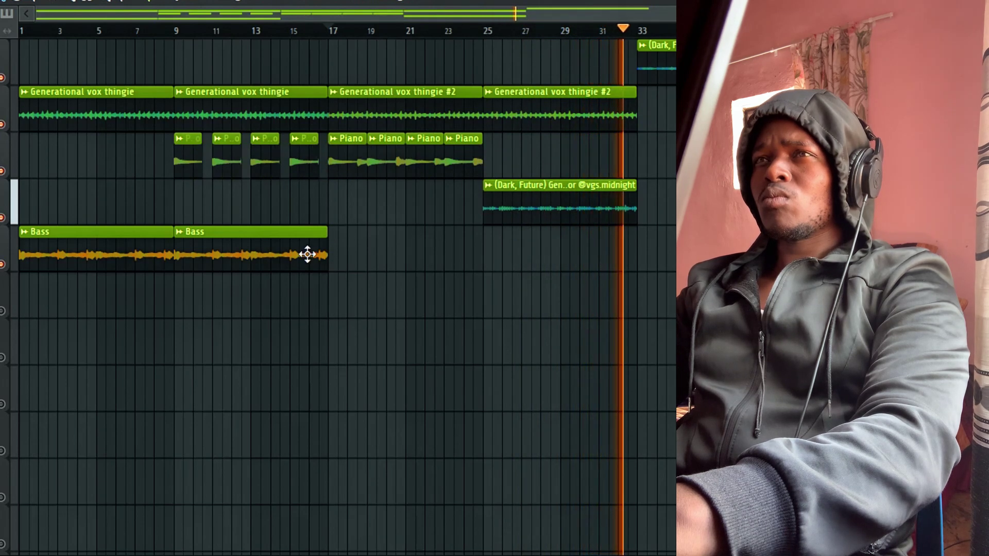
pyautogui.moveTo(313, 188); pyautogui.dragTo(652, 154)
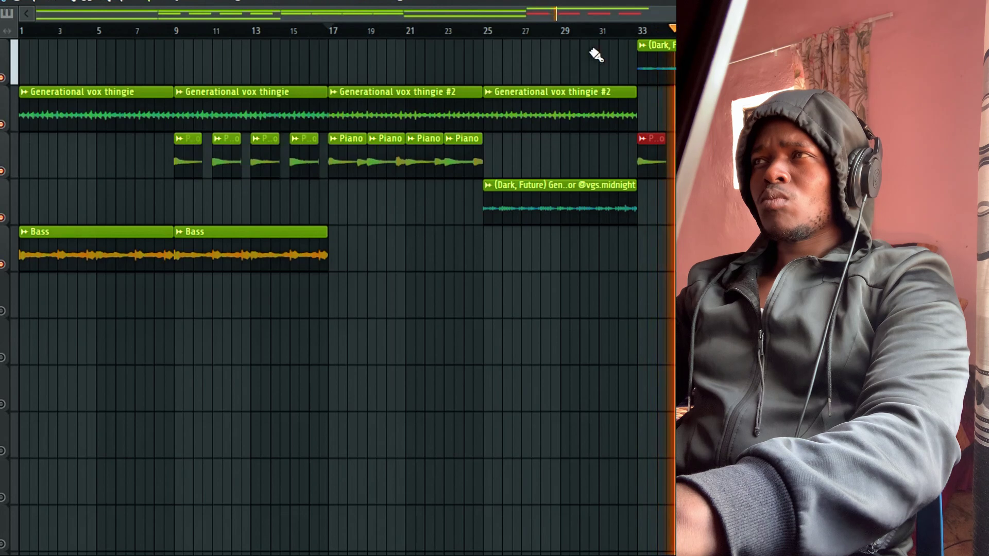
pyautogui.scroll(-1, 576, 146)
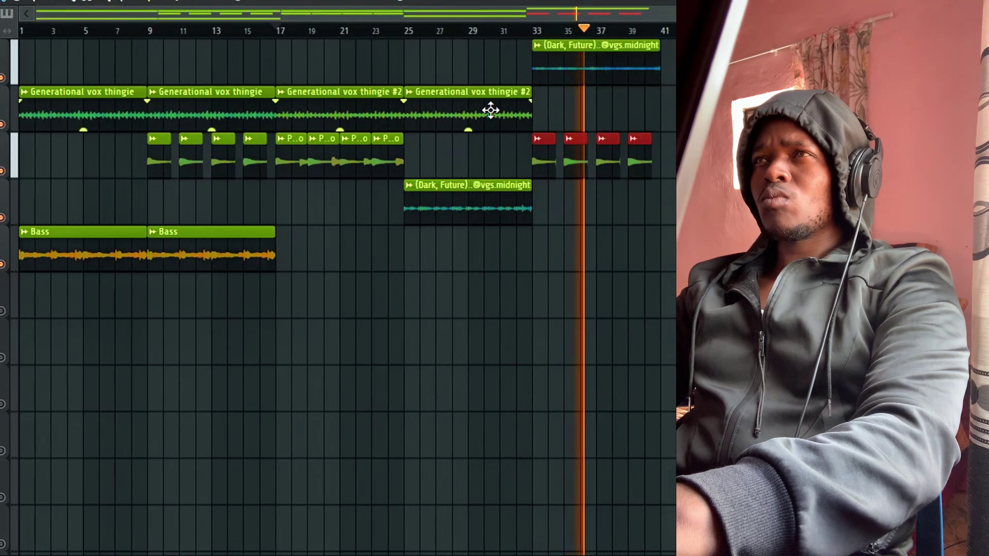
pyautogui.moveTo(458, 204); pyautogui.dragTo(585, 195)
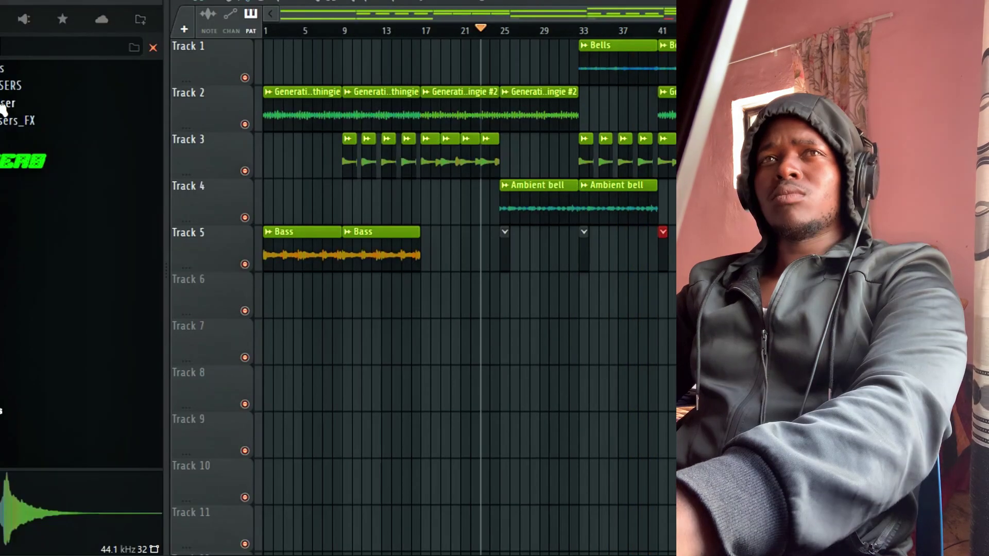
# - Browse the DRILL RISERS sample folder and audition several of its risers, including RISER (1), RISER (6) and RISER (10)
pyautogui.click(8, 85)
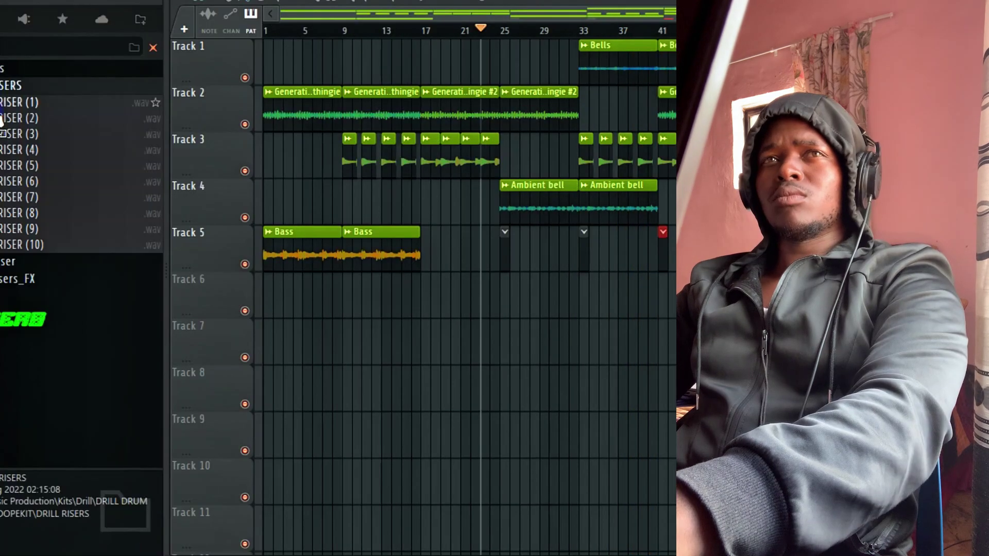
pyautogui.click(1, 135)
pyautogui.click(1, 104)
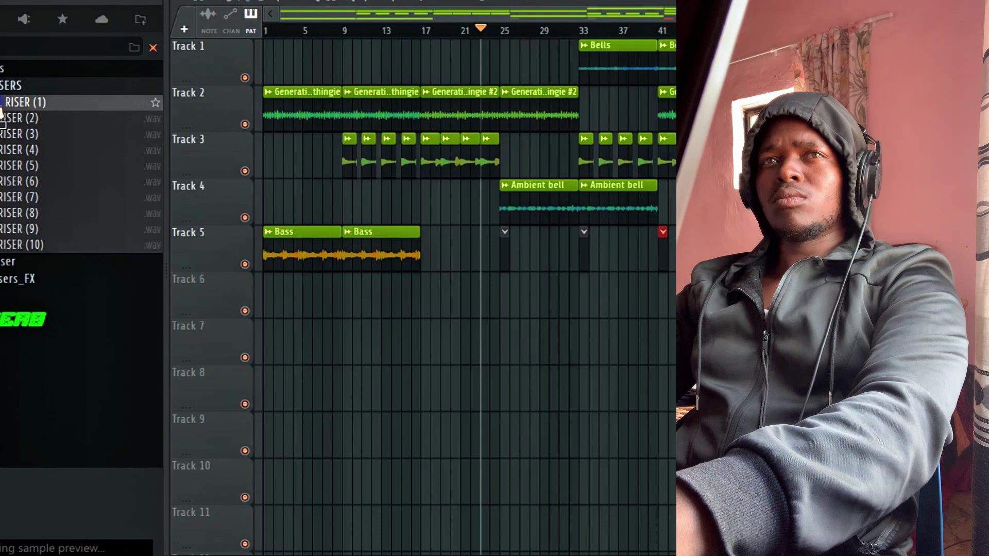
pyautogui.click(2, 168)
pyautogui.click(1, 188)
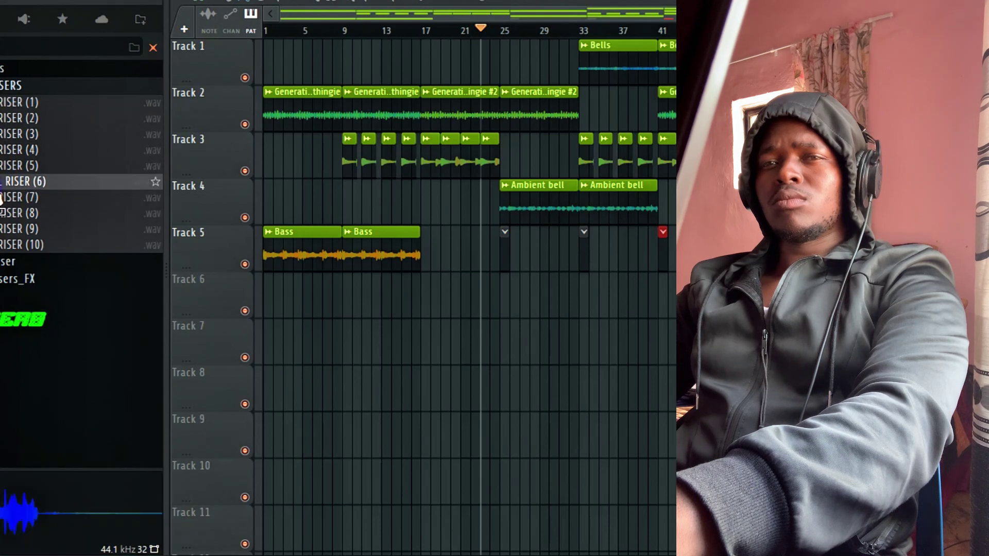
pyautogui.click(1, 201)
pyautogui.click(2, 216)
pyautogui.click(1, 246)
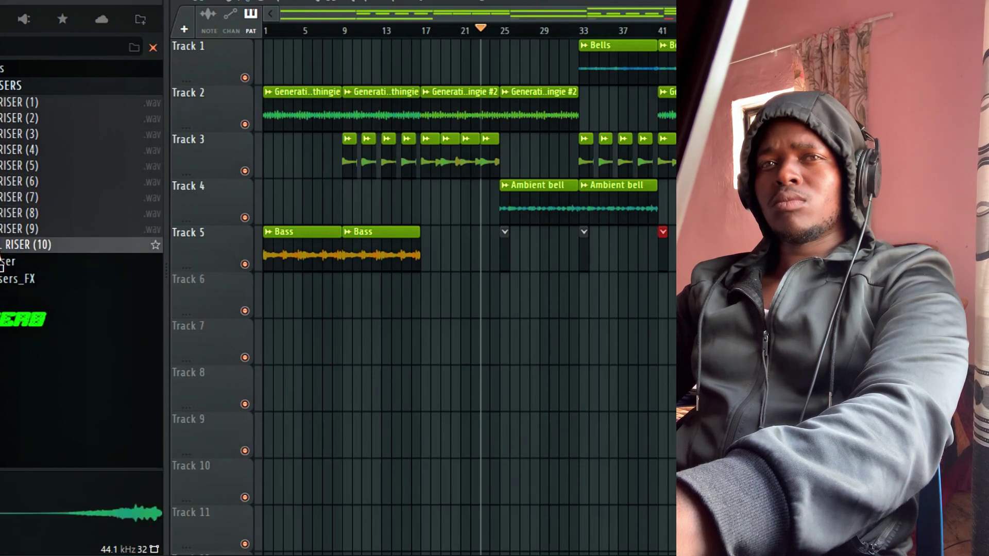
# - Audition Riser 1 through Riser 4 in another riser sample folder and collapse that folder
pyautogui.scroll(-6, 1, 237)
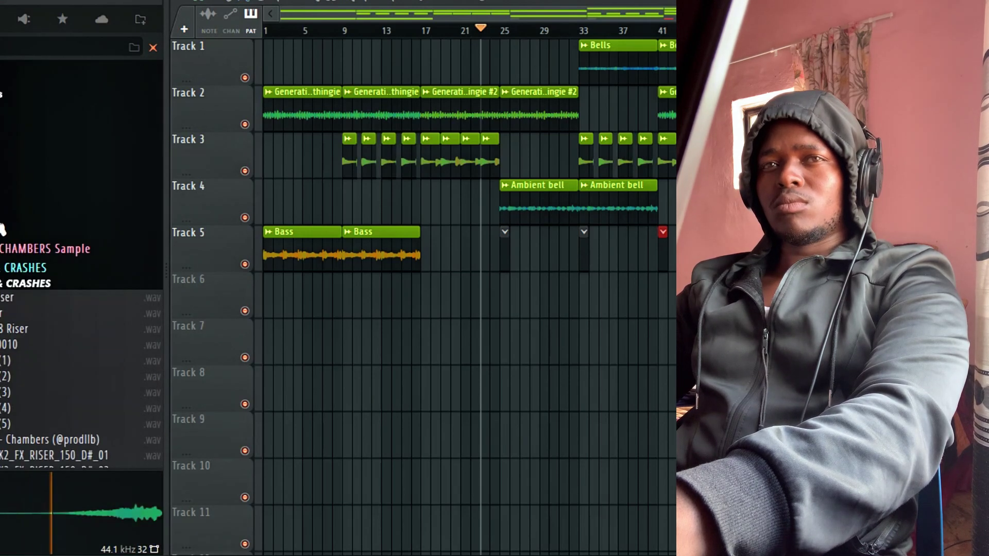
pyautogui.scroll(1, 1, 227)
pyautogui.click(1, 189)
pyautogui.click(2, 222)
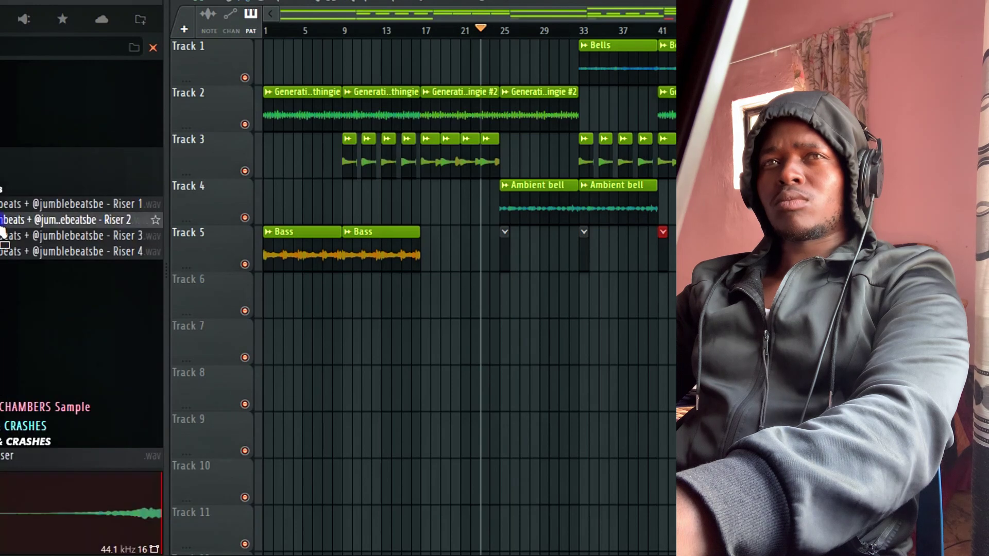
pyautogui.click(8, 208)
pyautogui.click(8, 235)
pyautogui.click(7, 249)
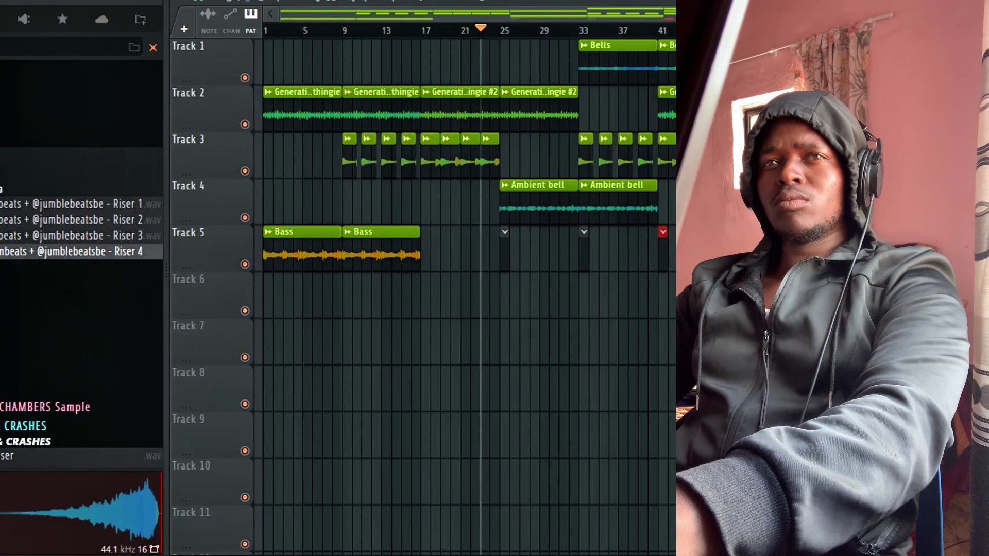
pyautogui.click(2, 189)
# - Find PJ - Mason (Fill) in the drum kit's Fills folder and place it on track 6 around bar 22
pyautogui.scroll(-6, 23, 206)
pyautogui.click(7, 173)
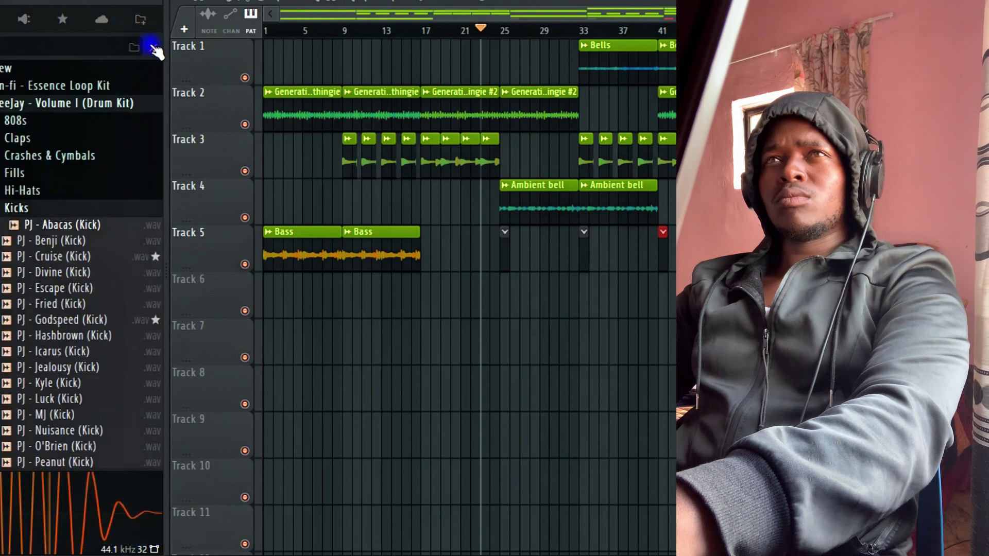
pyautogui.click(61, 283)
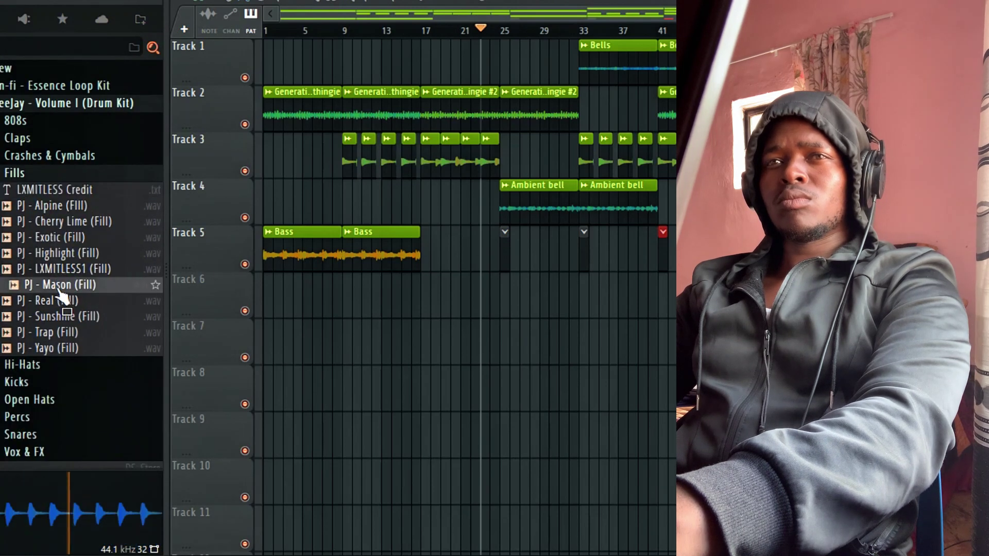
pyautogui.moveTo(452, 256); pyautogui.dragTo(472, 302)
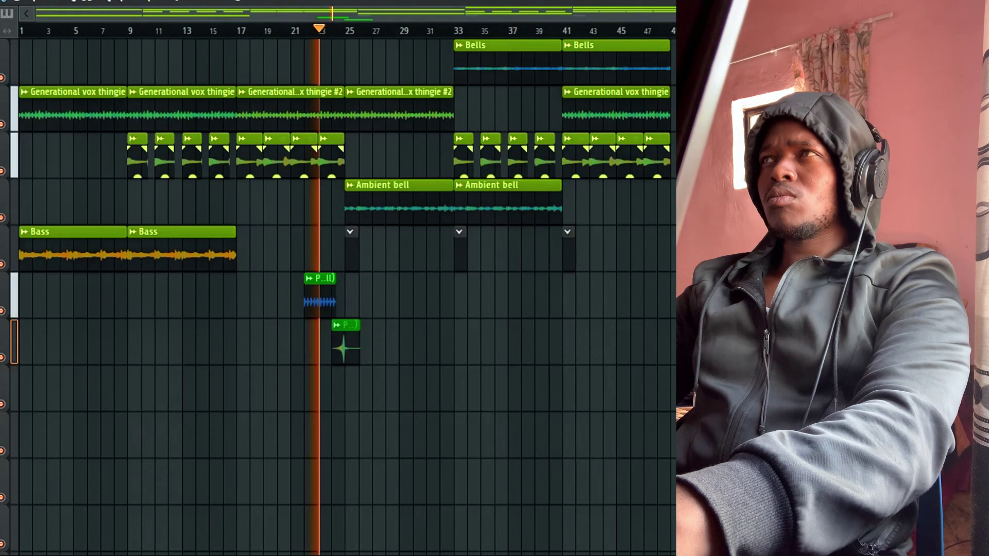
# - Replay from bar 17, open the PJ - Mason (Fill) settings, and line up the fill as slices starting at bar 21 on track 6
pyautogui.press('space')
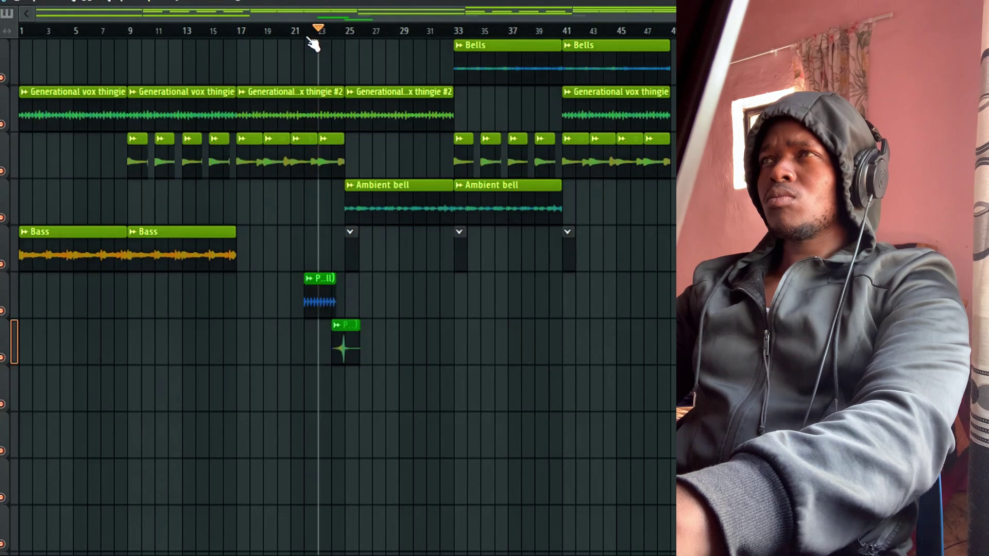
pyautogui.press('space')
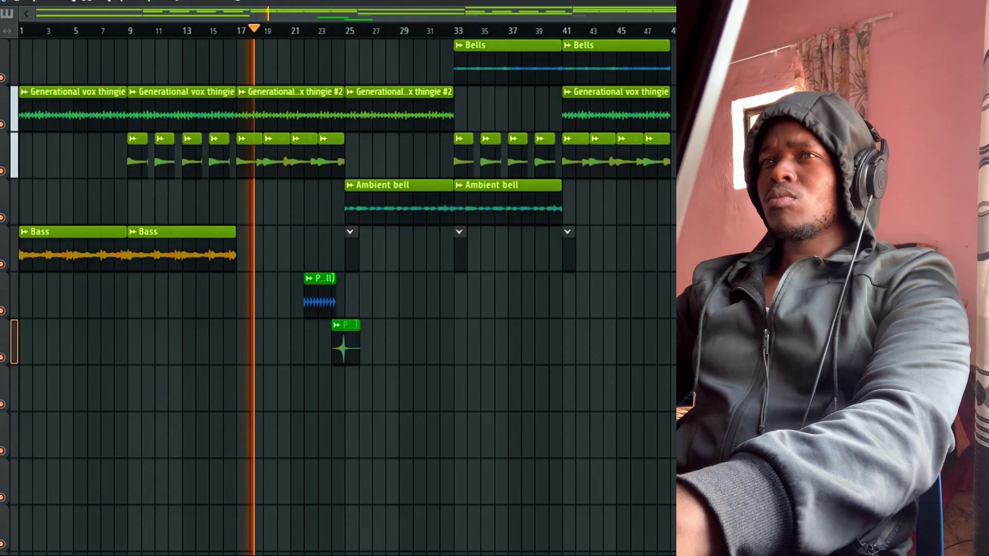
pyautogui.doubleClick(306, 300)
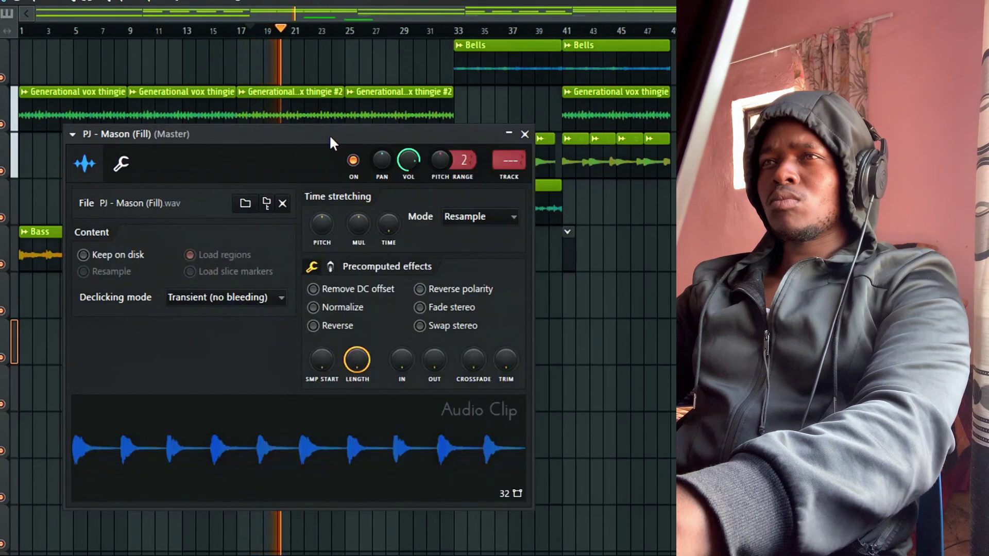
pyautogui.moveTo(330, 137); pyautogui.dragTo(685, 62)
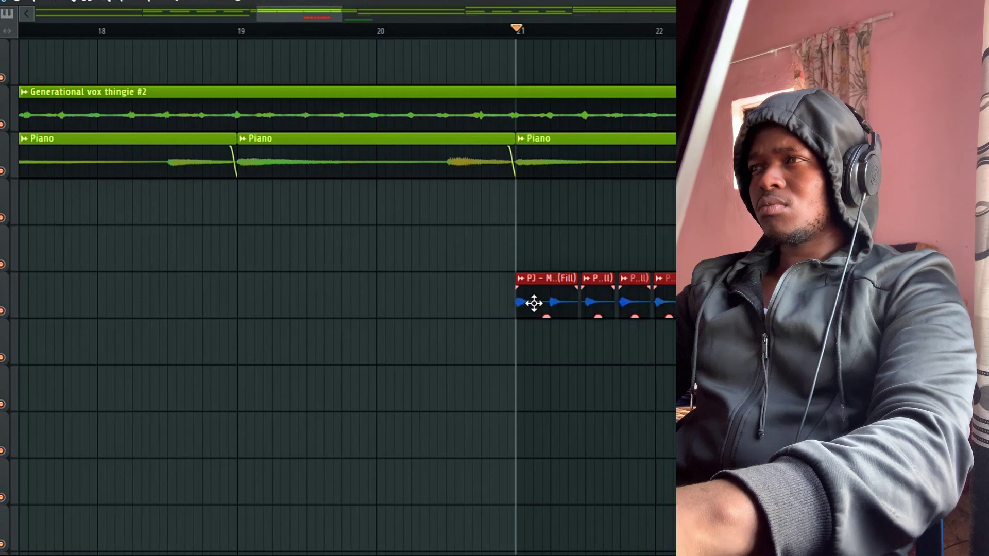
pyautogui.hotkey('ctrl', 'd')
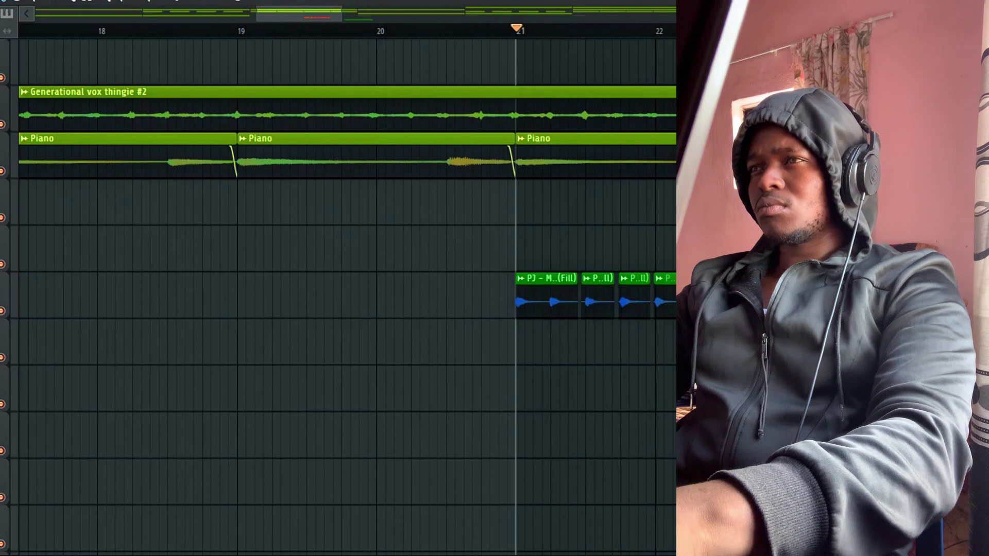
# - Copy the sliced Mason fill to bar 23 on track 6 and adjust the level of the PJ - Wind Riser (FX) clip
pyautogui.press('space')
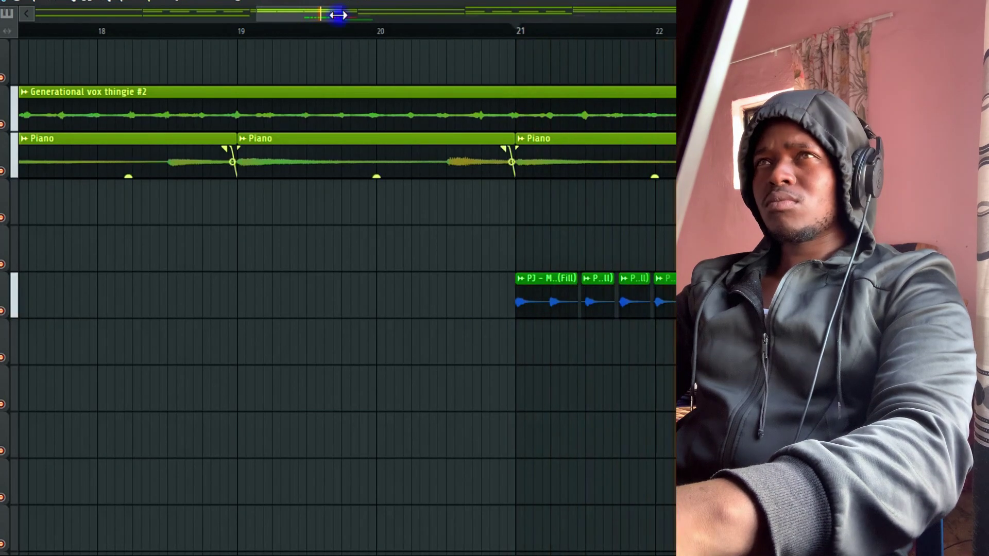
pyautogui.moveTo(337, 15); pyautogui.dragTo(420, 33)
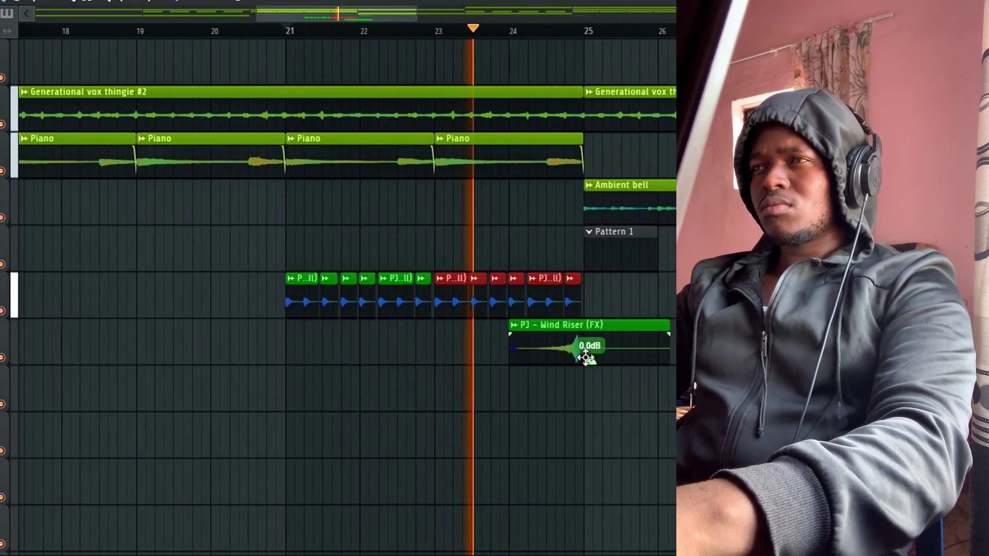
pyautogui.moveTo(586, 358); pyautogui.dragTo(586, 343)
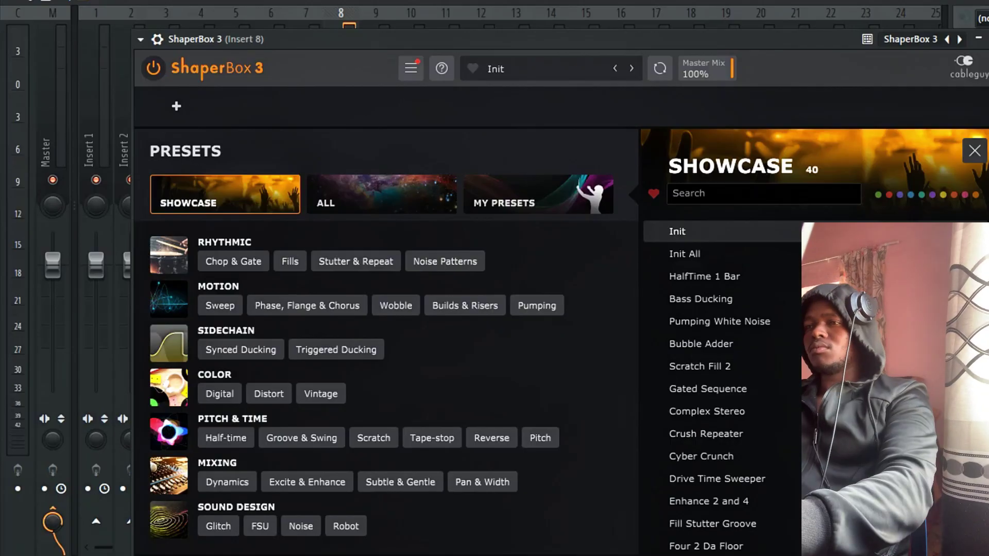
# - Load the HalfTime 1 Bar preset in ShaperBox 3 on Insert 8 and close the Fruity Reeverb 2 window
pyautogui.click(704, 276)
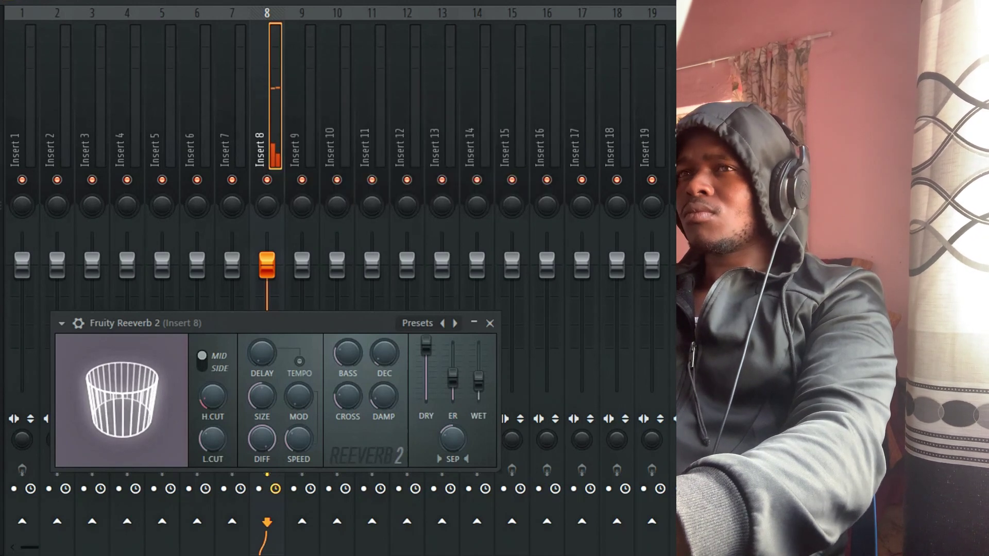
pyautogui.press('F5')
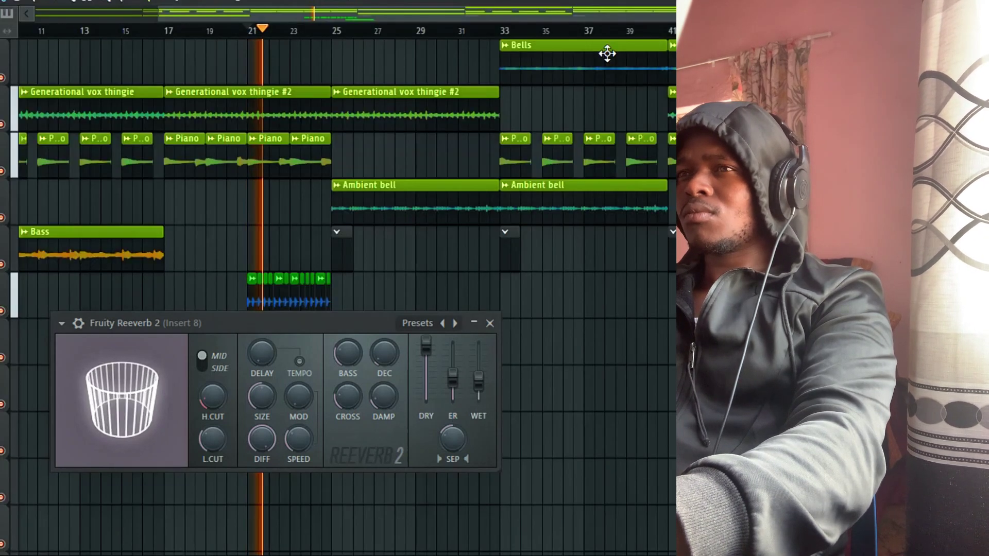
pyautogui.click(489, 323)
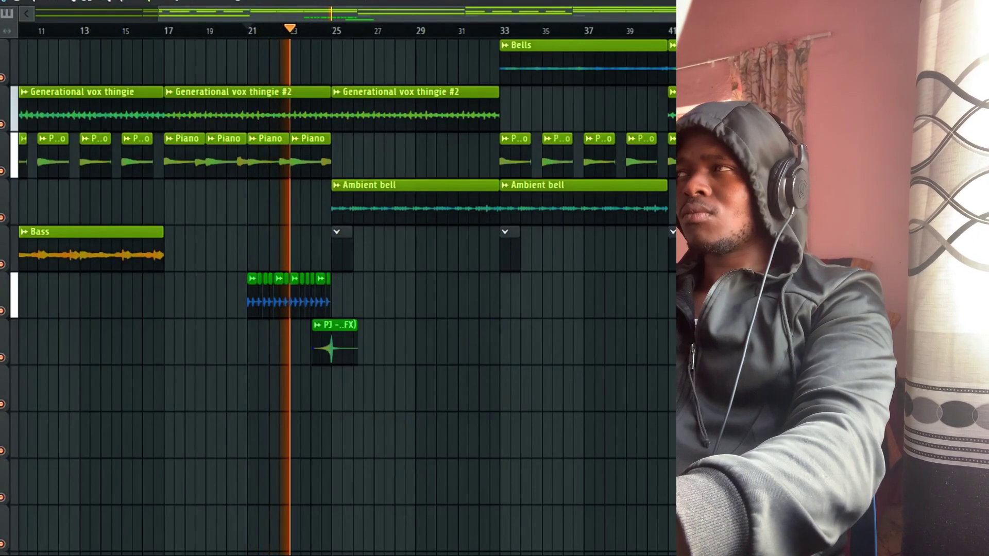
pyautogui.press('F9')
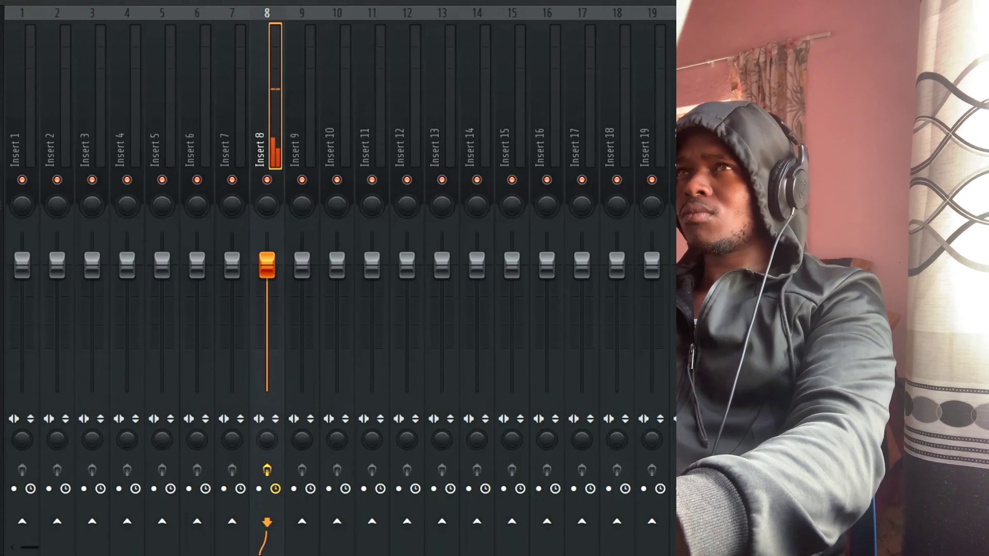
pyautogui.press('F5')
# - Place four short Piano hits from bar 25 on track 3 in place of the Ambient bell clip there, and play from bar 25
pyautogui.press('space')
pyautogui.press('space')
pyautogui.moveTo(669, 20)
pyautogui.mouseDown()
pyautogui.moveTo(210, 18)
pyautogui.moveTo(409, 5)
pyautogui.moveTo(327, 14)
pyautogui.moveTo(336, 14)
pyautogui.mouseUp()
pyautogui.rightClick(590, 150)
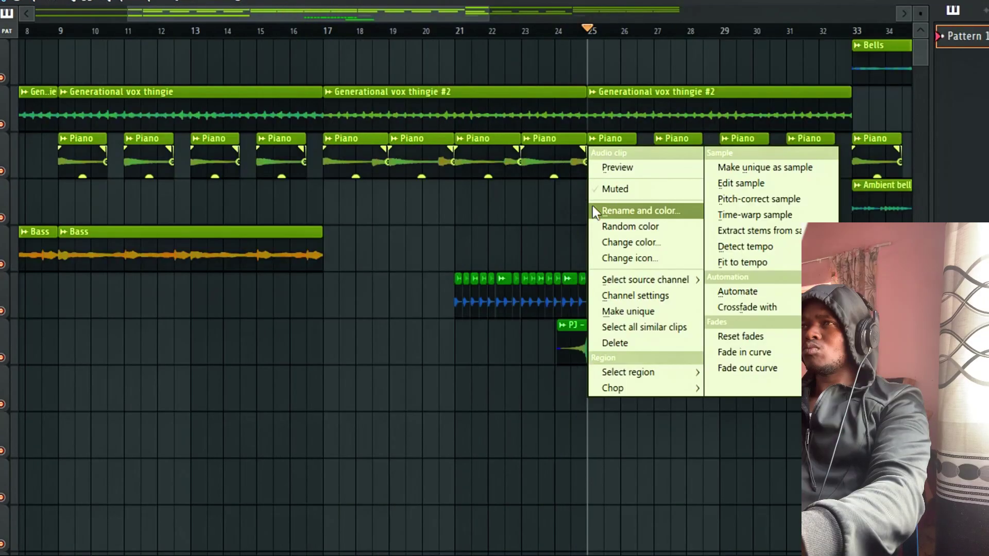
pyautogui.click(557, 214)
pyautogui.press('space')
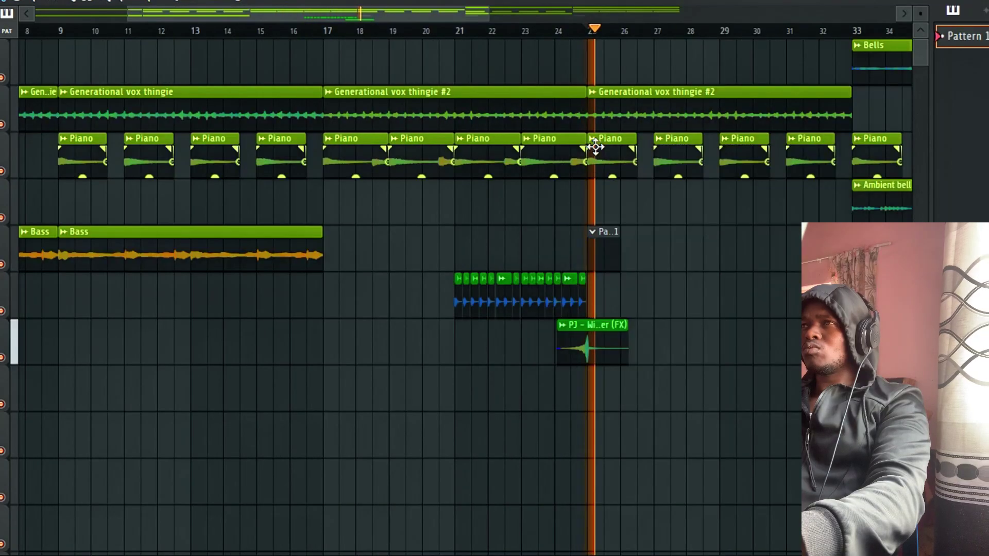
# - Route the Piano channel to mixer insert 1 and load ShaperBox 3 into its effect slot 4
pyautogui.click(612, 204)
pyautogui.rightClick(627, 210)
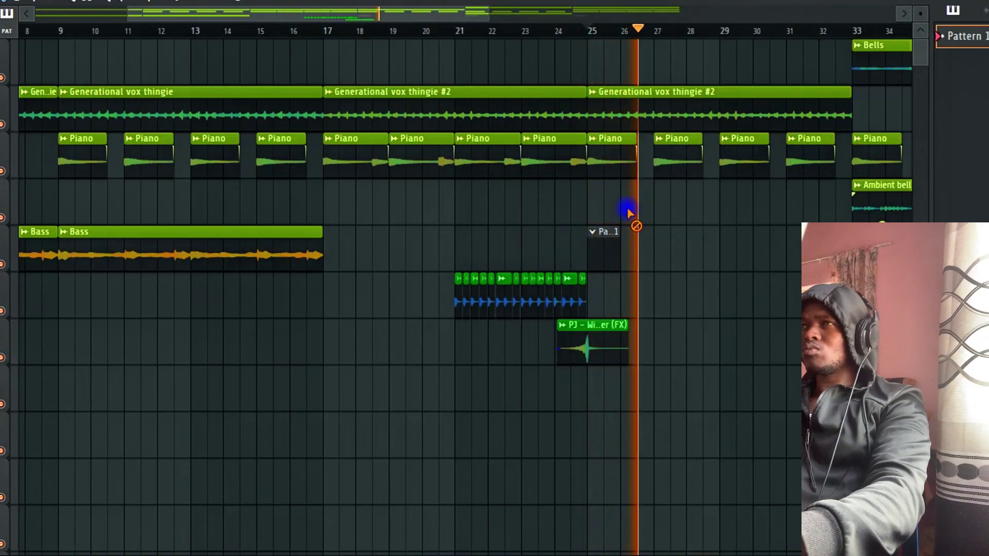
pyautogui.doubleClick(603, 149)
pyautogui.hotkey('ctrl', 'l')
pyautogui.click(481, 93)
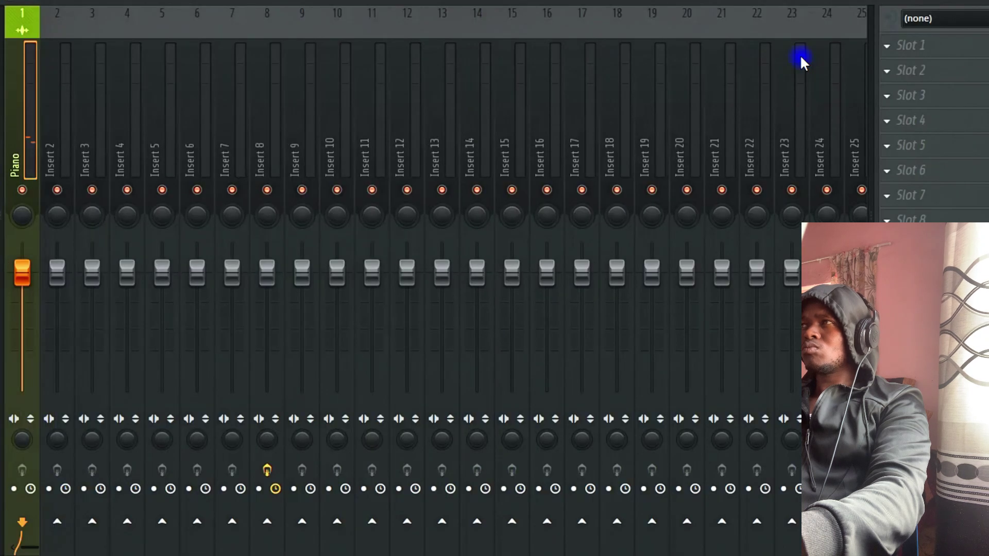
pyautogui.click(921, 120)
pyautogui.moveTo(723, 4)
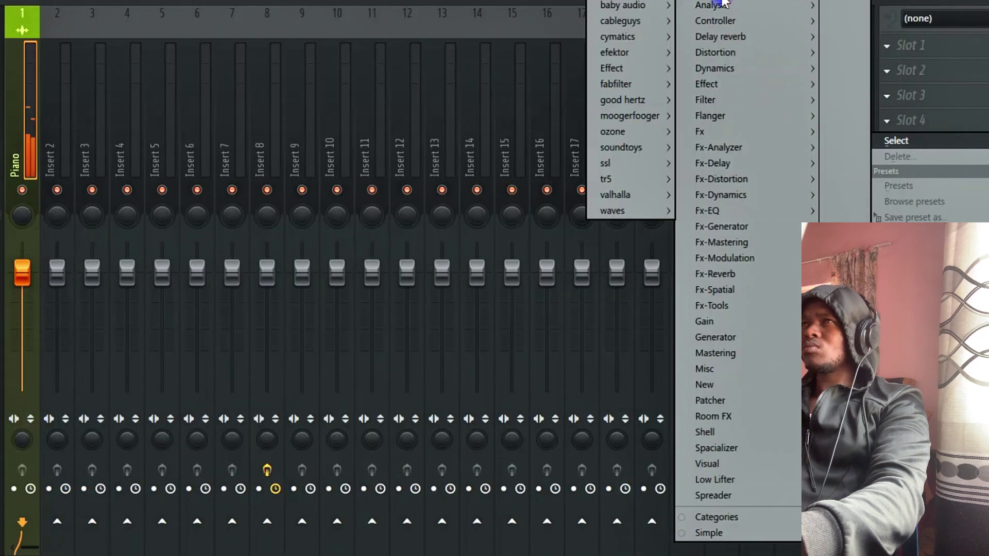
pyautogui.click(619, 20)
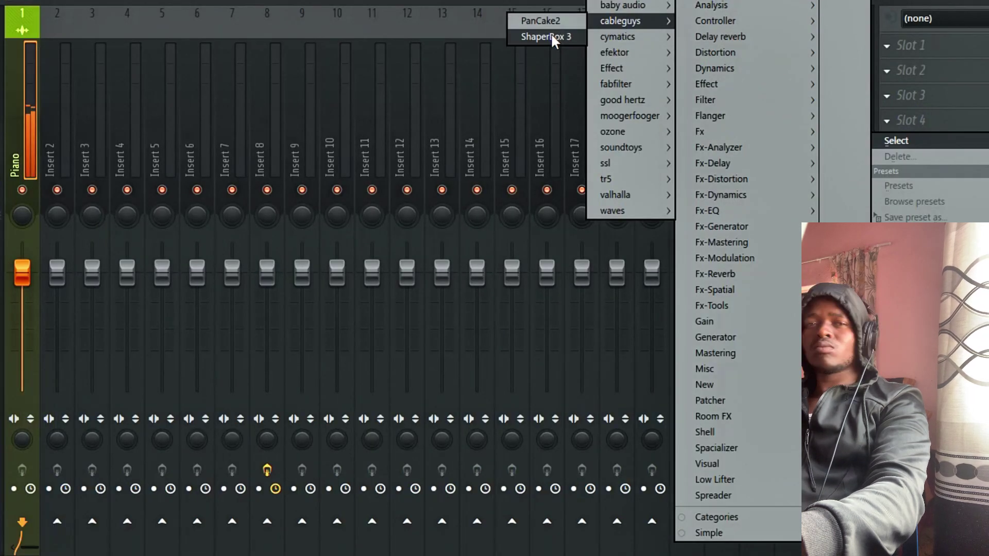
pyautogui.click(553, 37)
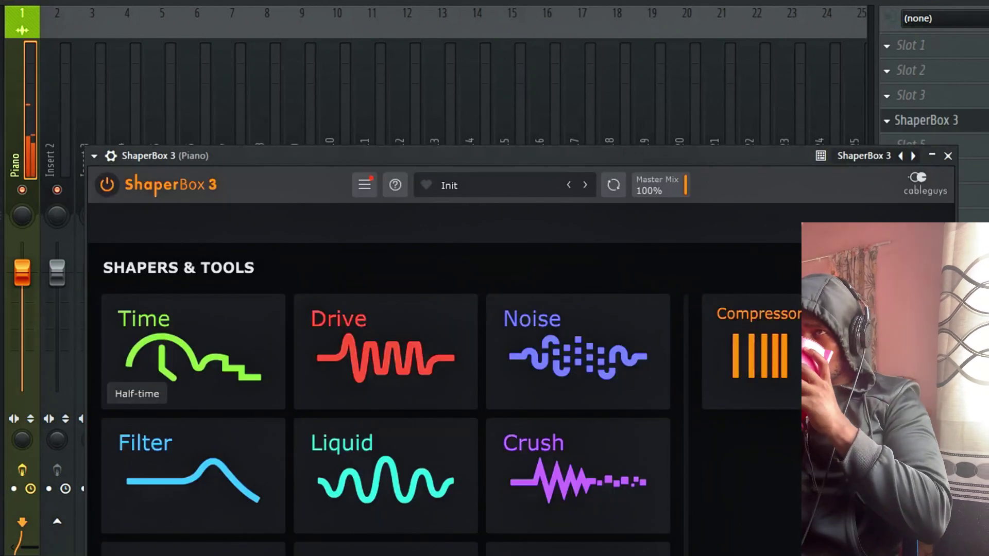
# - Choose the HalfTime 1 Bar preset from the Half-time category for the Piano's ShaperBox 3 and close the plugin
pyautogui.click(465, 190)
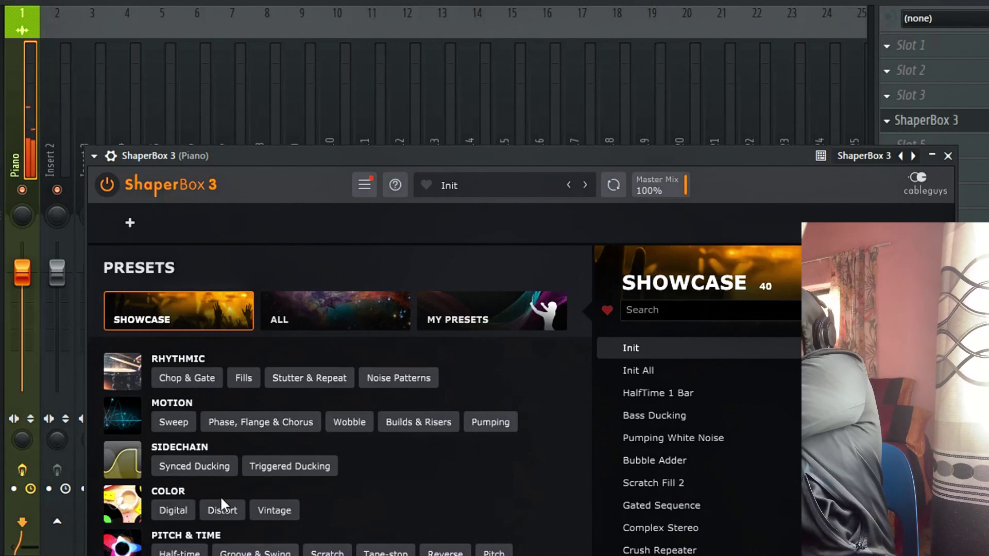
pyautogui.click(181, 551)
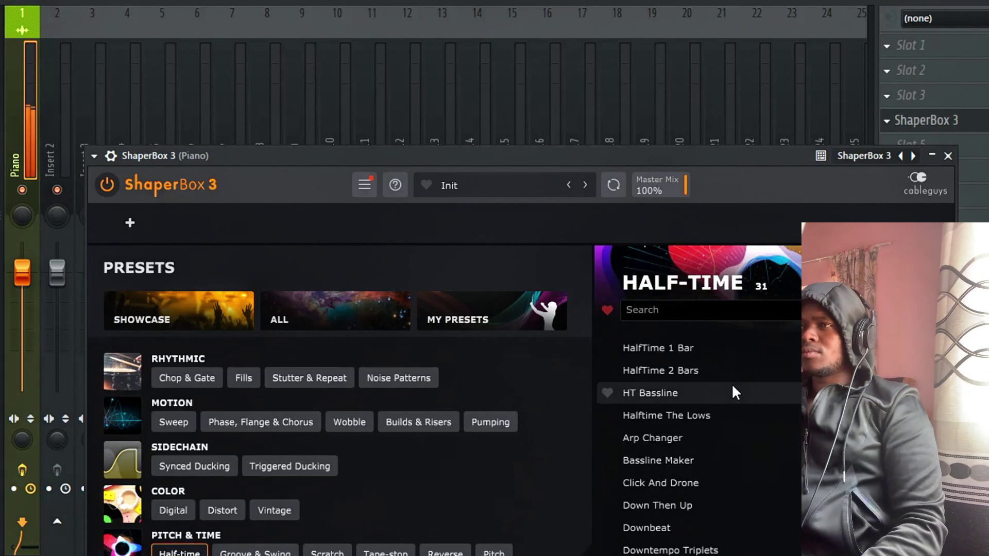
pyautogui.click(718, 350)
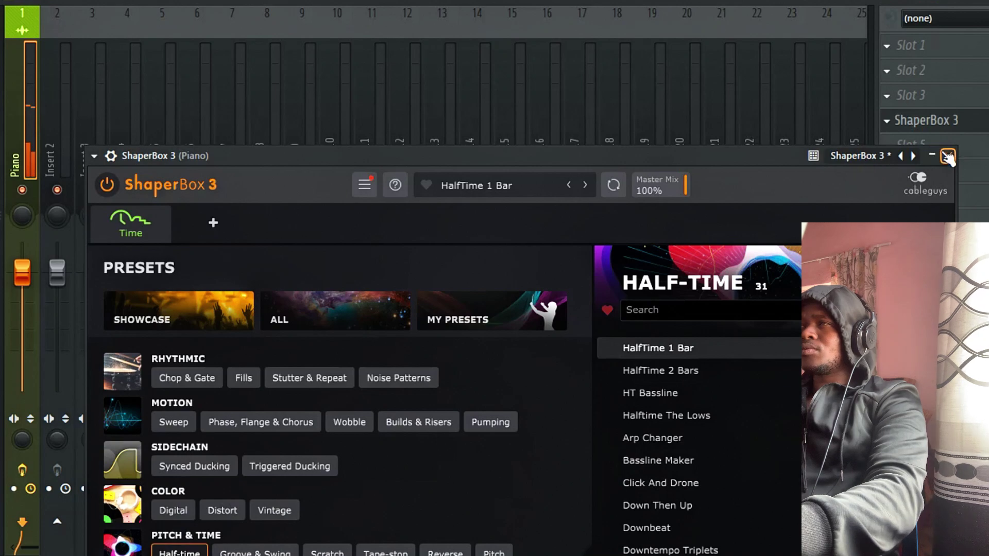
pyautogui.click(948, 157)
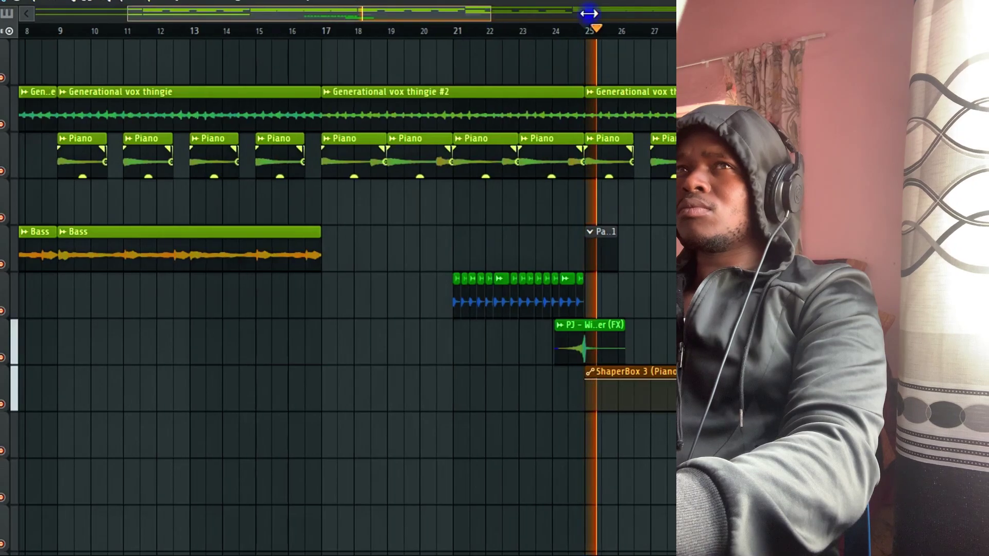
# - Move the ShaperBox 3 (Piano) mix level automation to start at bar 9, at zero until bar 25 and full until bar 33
pyautogui.moveTo(589, 13); pyautogui.dragTo(667, 14)
pyautogui.moveTo(130, 14); pyautogui.dragTo(34, 14)
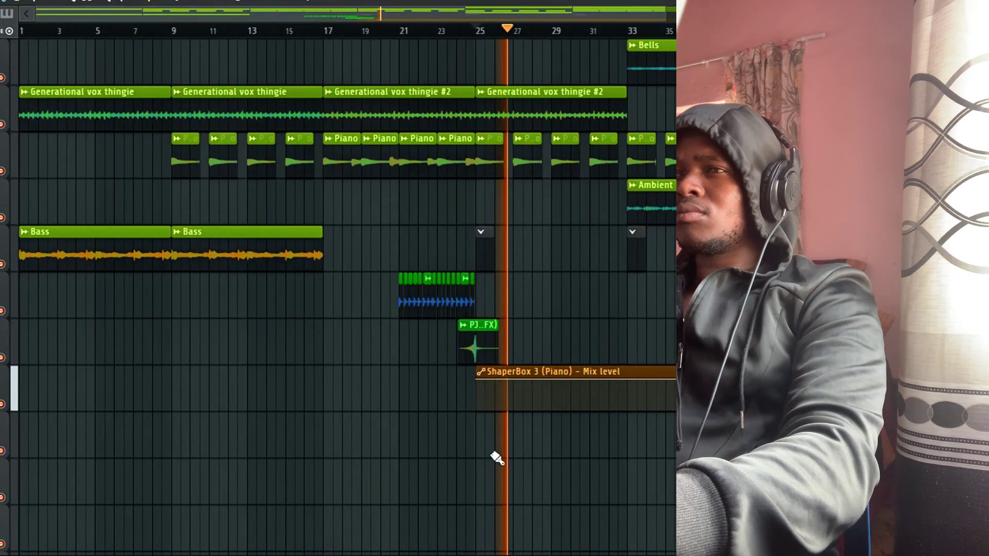
pyautogui.moveTo(559, 370); pyautogui.dragTo(252, 209)
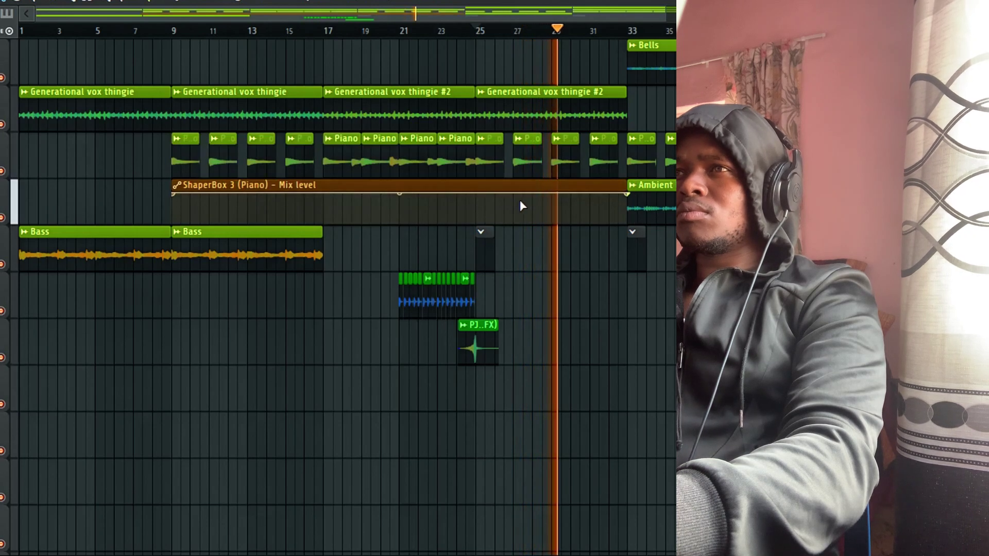
pyautogui.moveTo(481, 199); pyautogui.dragTo(458, 254)
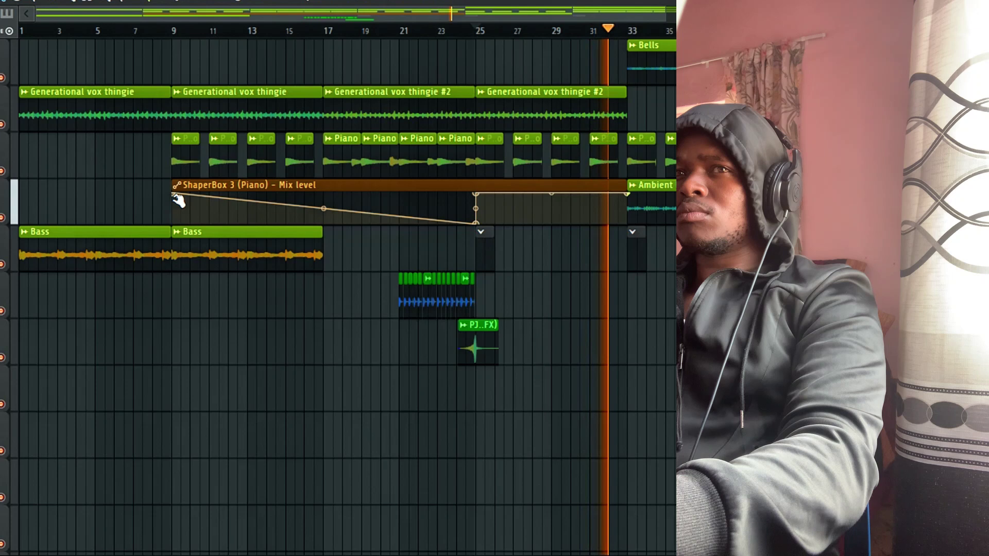
pyautogui.moveTo(178, 201); pyautogui.dragTo(187, 258)
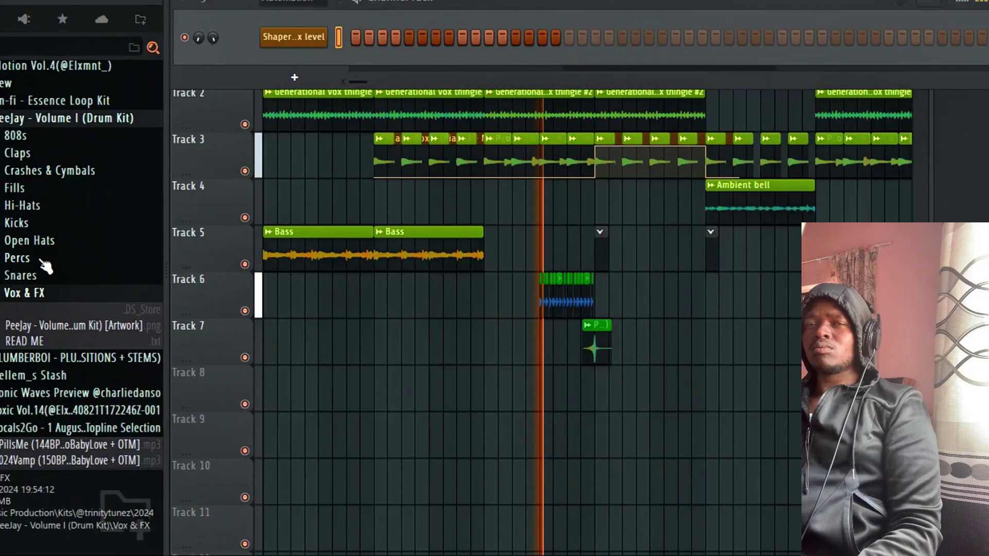
# - Add PJ - Armenian (HH) from the Hi-Hats folder as a new channel and fill each 2 steps
pyautogui.click(39, 211)
pyautogui.rightClick(82, 223)
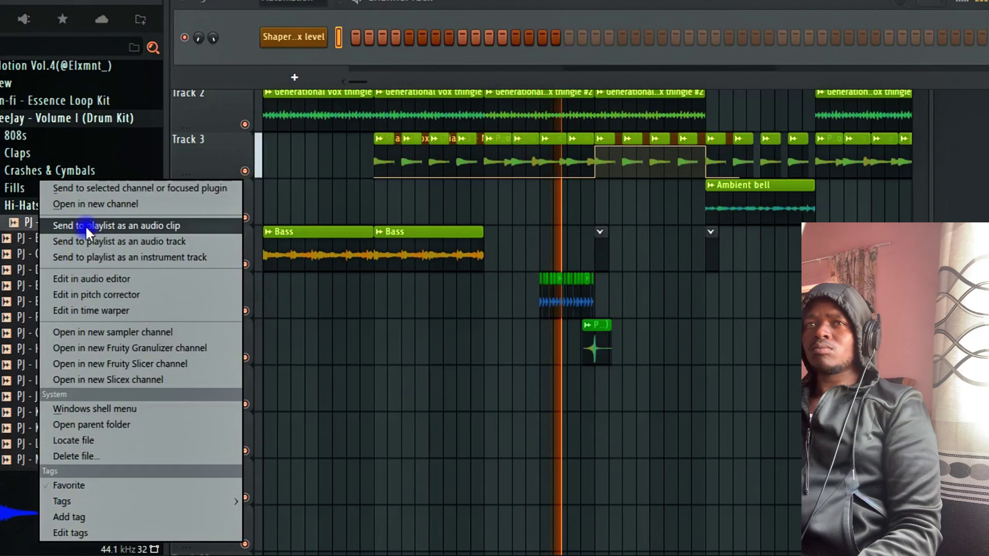
pyautogui.click(84, 205)
pyautogui.click(600, 251)
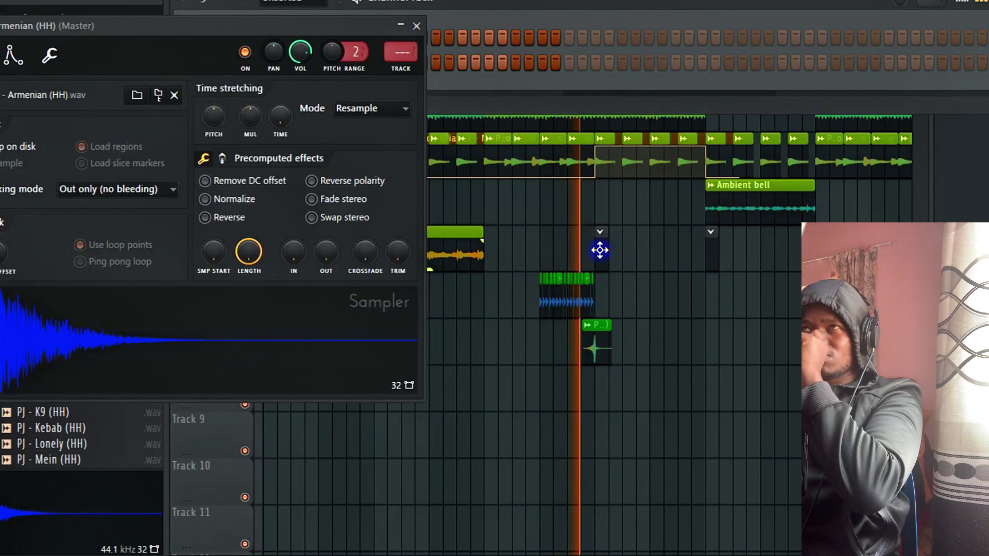
pyautogui.click(416, 26)
pyautogui.rightClick(304, 63)
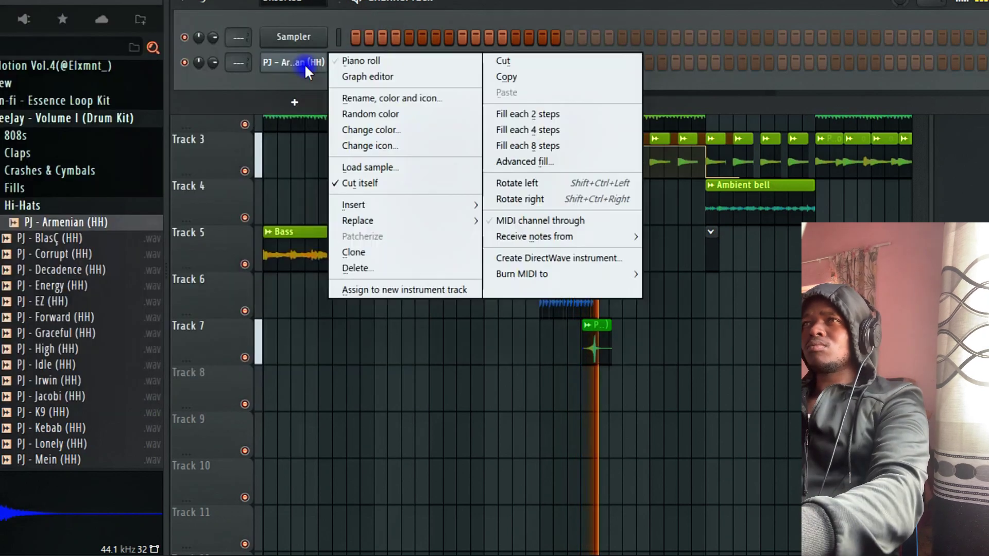
pyautogui.click(512, 114)
# - Repeat the one-bar PJ - Armenian (HH) notes in the piano roll to fill four bars, removing the extra fifth bar
pyautogui.rightClick(302, 64)
pyautogui.click(353, 58)
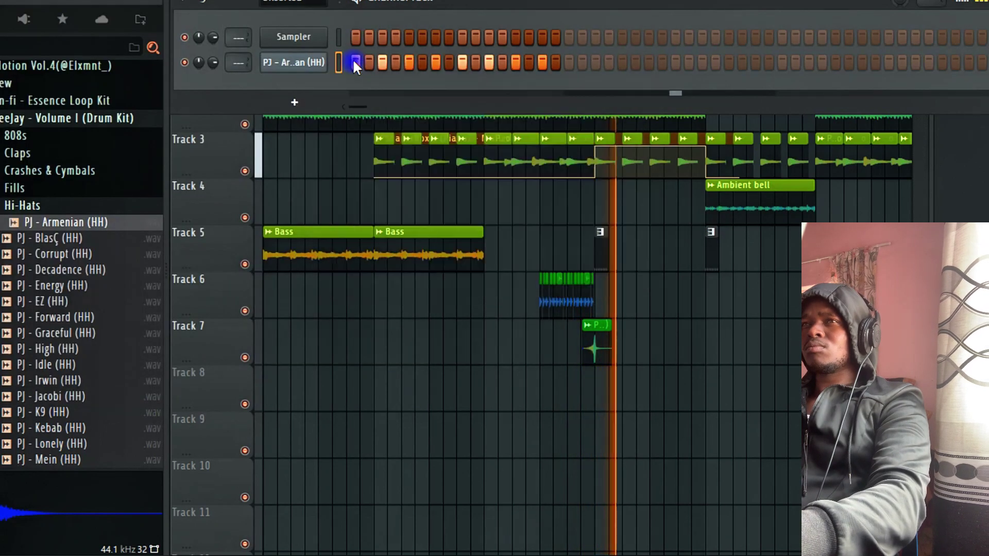
pyautogui.moveTo(549, 32); pyautogui.dragTo(231, 32)
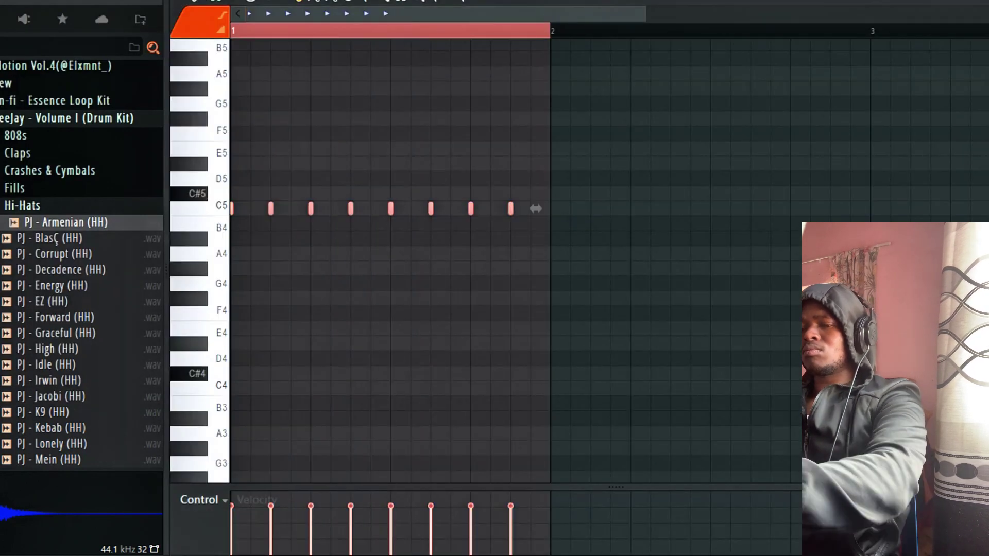
pyautogui.hotkey('ctrl', 'b')
pyautogui.hotkey('ctrl', 'b')
pyautogui.hotkey('ctrl', 'b')
pyautogui.hotkey('ctrl', 'b')
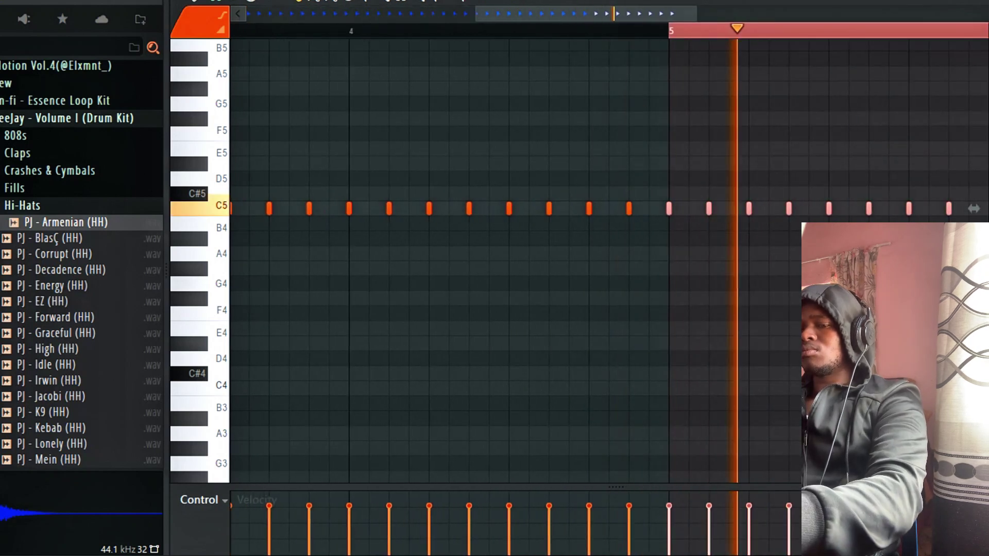
pyautogui.press('space')
pyautogui.hotkey('ctrl', 'z')
pyautogui.hotkey('ctrl', 'd')
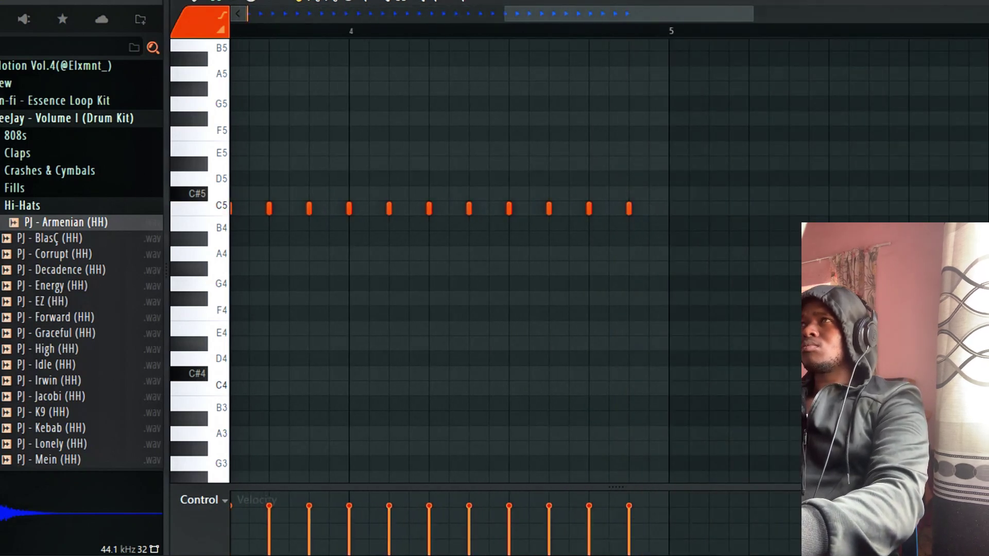
# - Copy the Pattern 1 clips on track 5 four bars on, filling the gaps at bars 29, 37 and 45
pyautogui.press('F5')
pyautogui.moveTo(446, 14); pyautogui.dragTo(592, 14)
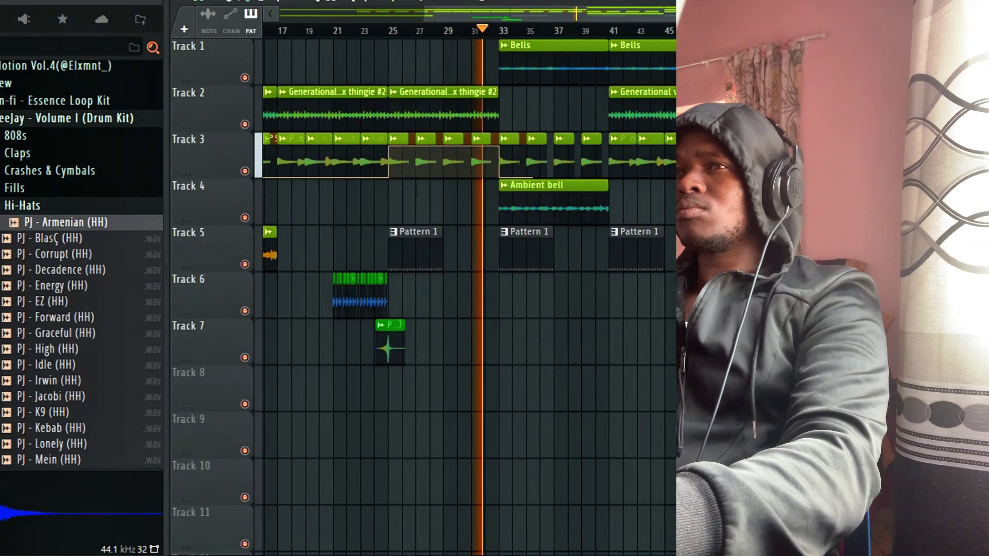
pyautogui.moveTo(673, 239); pyautogui.dragTo(343, 265)
pyautogui.moveTo(412, 258); pyautogui.dragTo(465, 258)
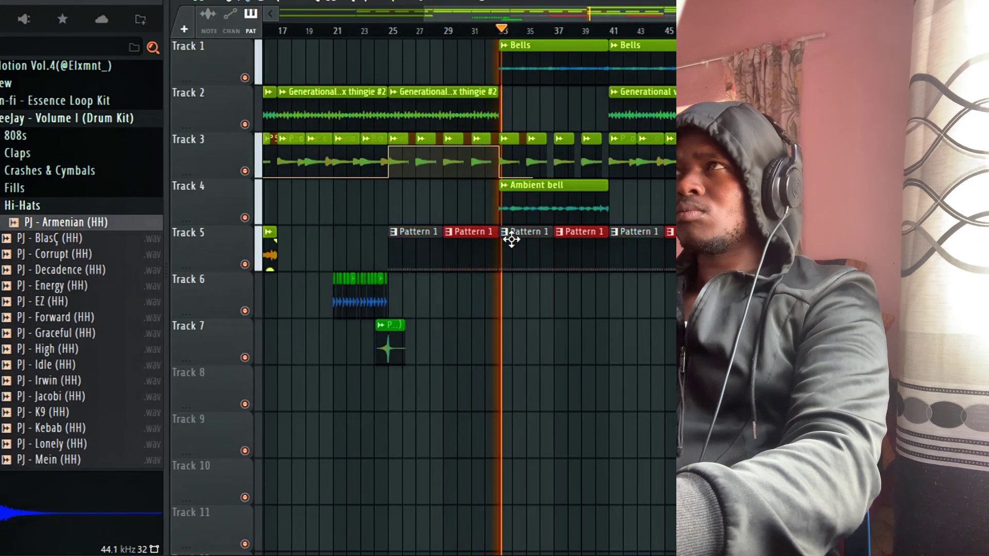
# - Audition samples in the Claps folder and add PJ - Blair (Clap) as a new channel
pyautogui.press('F6')
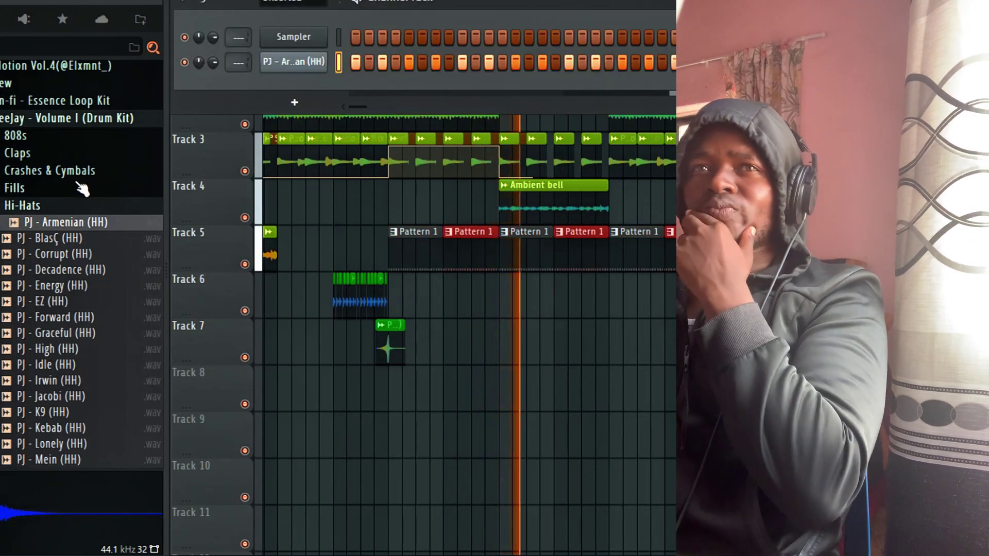
pyautogui.click(32, 207)
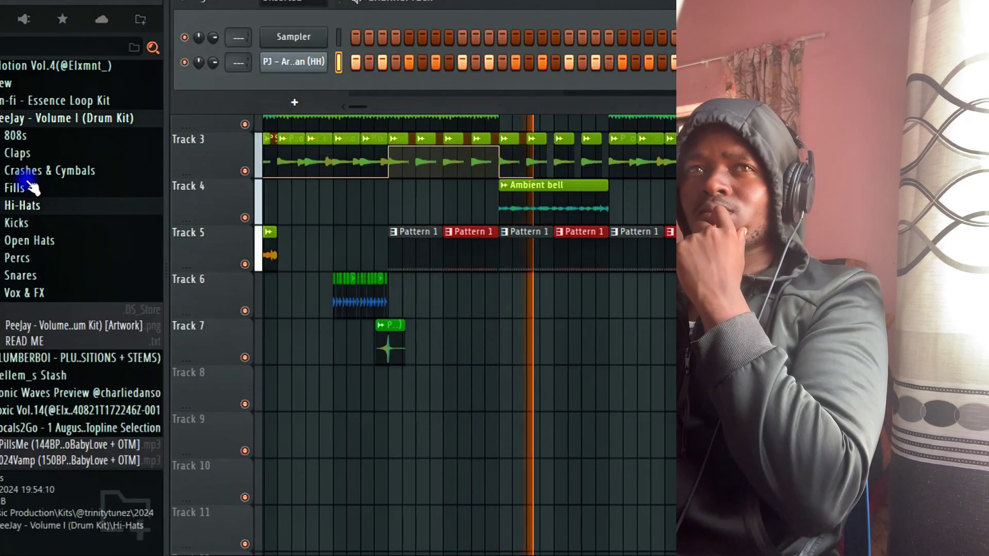
pyautogui.click(25, 155)
pyautogui.click(53, 217)
pyautogui.click(60, 202)
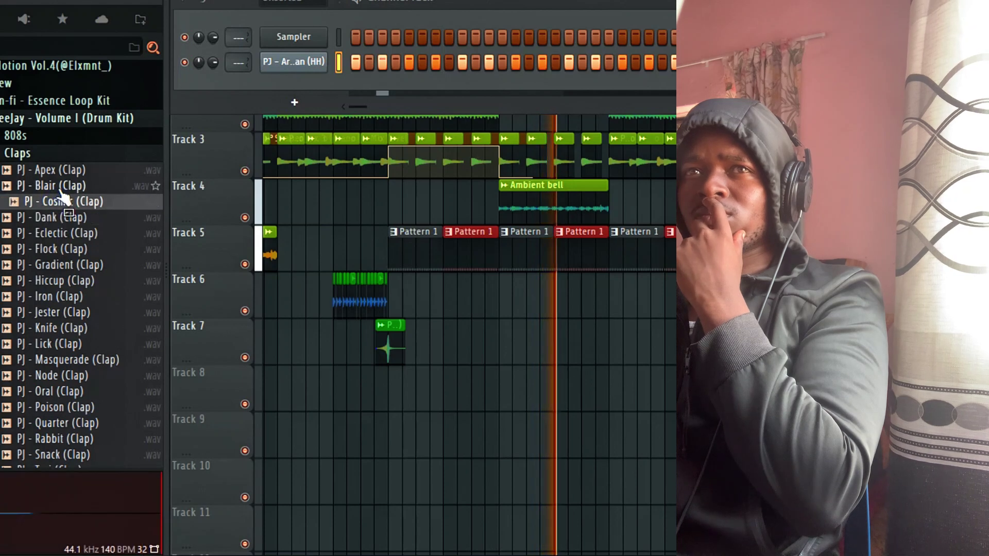
pyautogui.click(64, 186)
pyautogui.rightClick(64, 186)
pyautogui.click(94, 198)
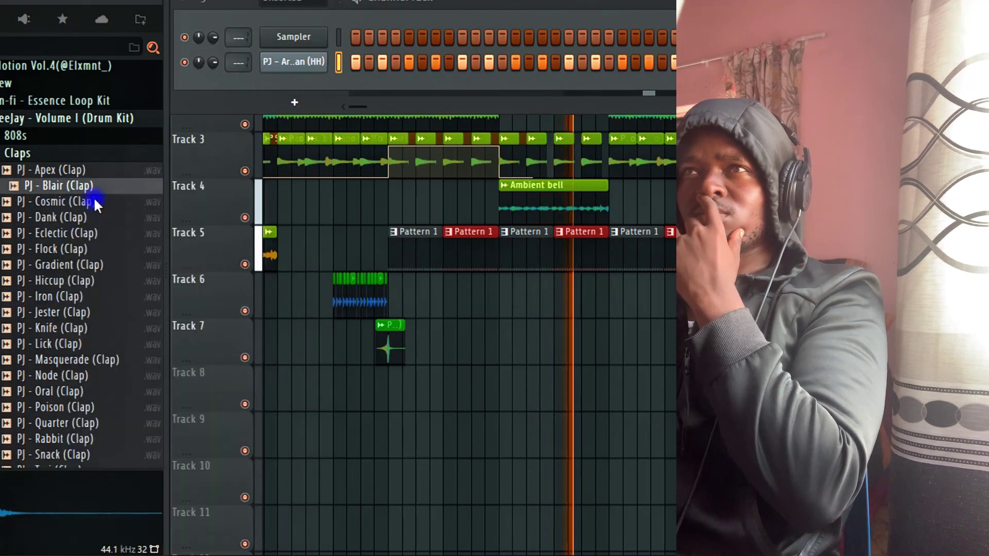
# - Place a PJ - Blair (Clap) hit on step 9 and clear the trial hits on steps 5 and 13
pyautogui.click(438, 48)
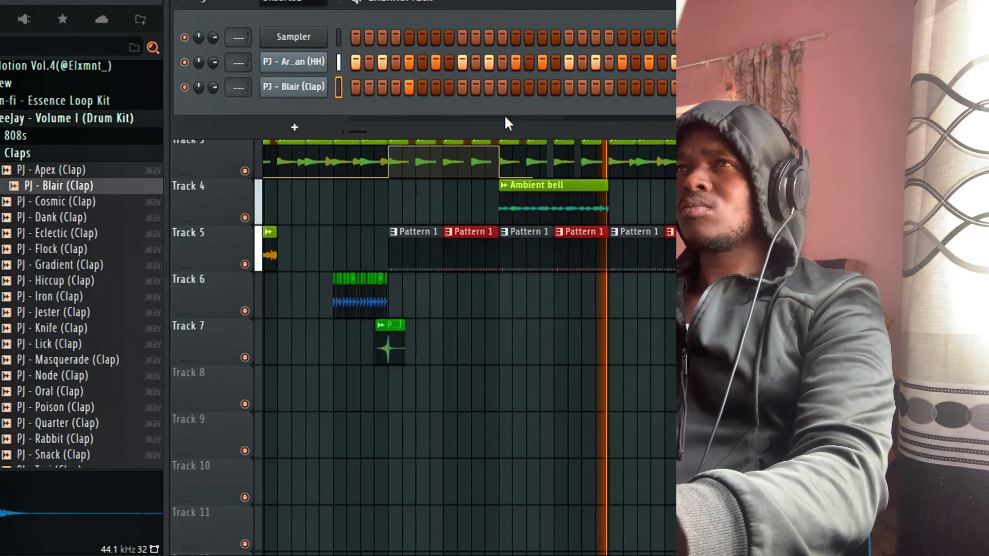
pyautogui.click(516, 88)
pyautogui.click(462, 88)
pyautogui.rightClick(412, 90)
pyautogui.rightClick(517, 90)
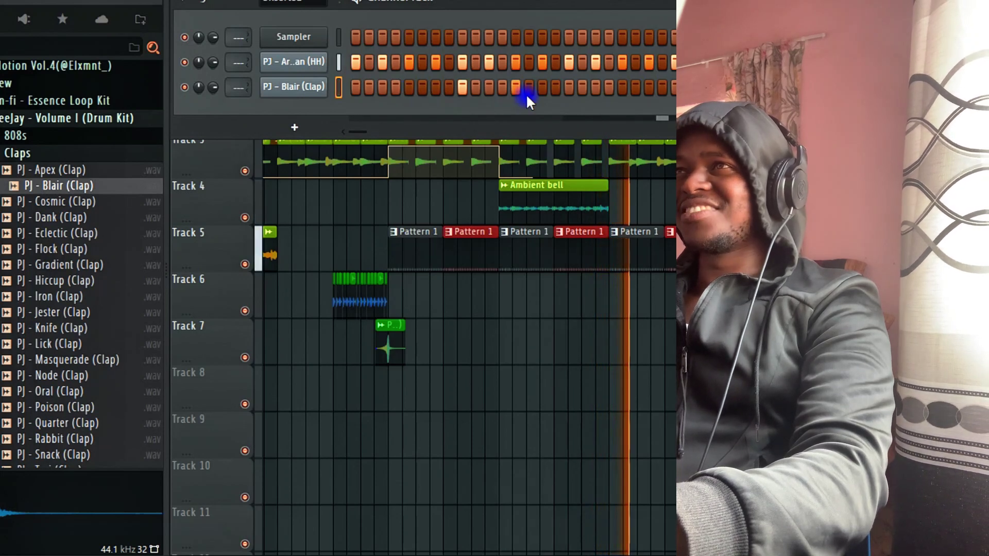
pyautogui.click(568, 88)
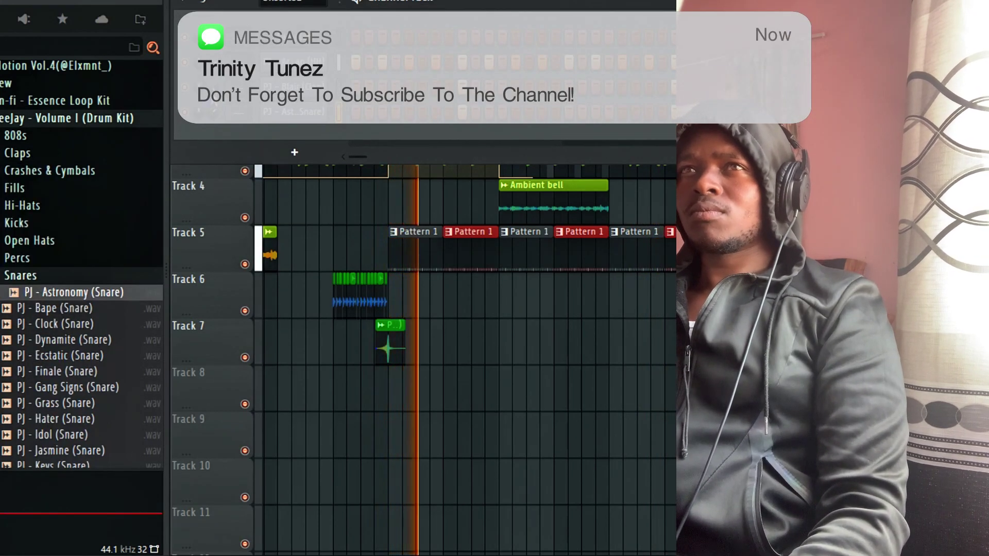
# - Adjust the channel volumes of the PJ - Astronomy snare and the PJ - Blair clap to balance them
pyautogui.rightClick(212, 88)
pyautogui.click(223, 106)
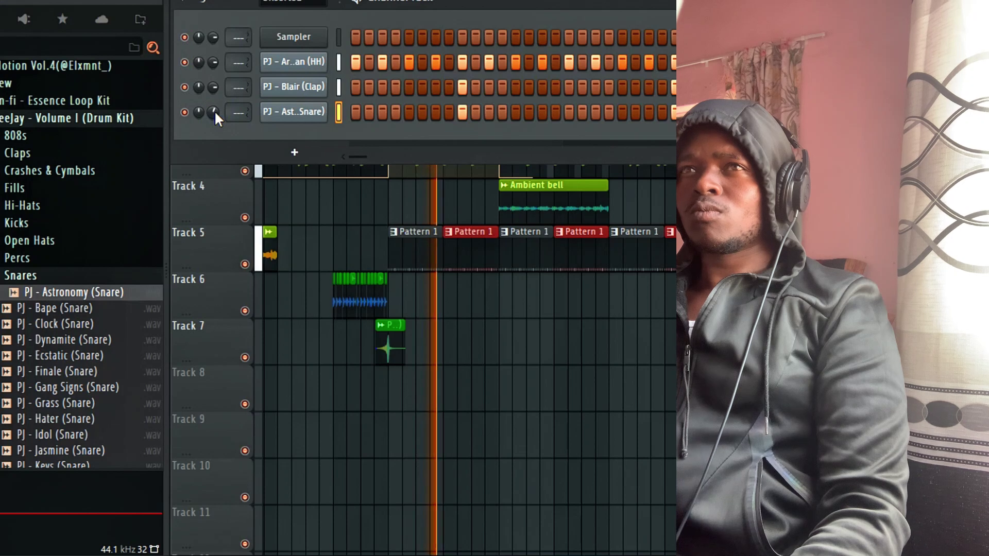
pyautogui.click(214, 89)
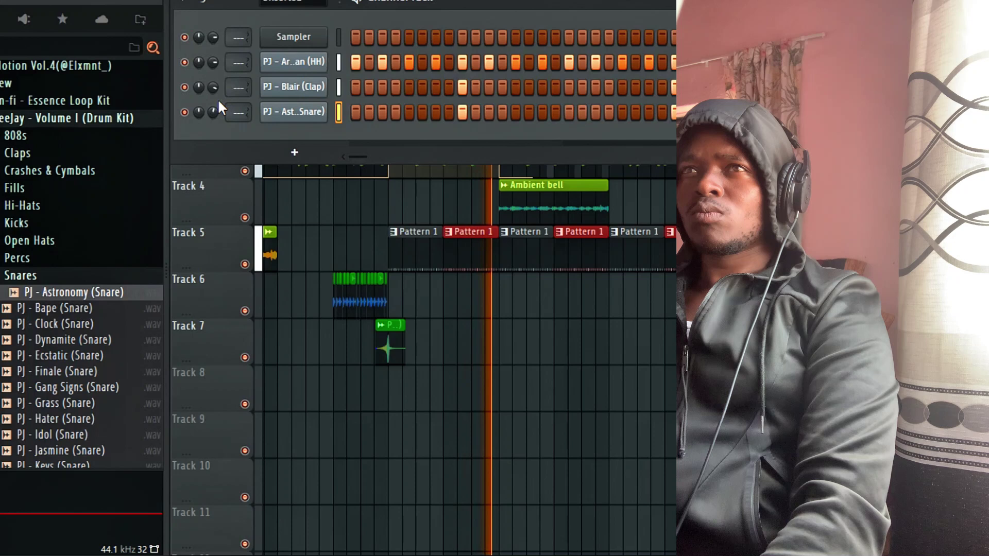
# - Audition the samples in the Snares folder, including PJ - Astronomy, Bape, Clock, Ecstatic and Finale
pyautogui.click(31, 276)
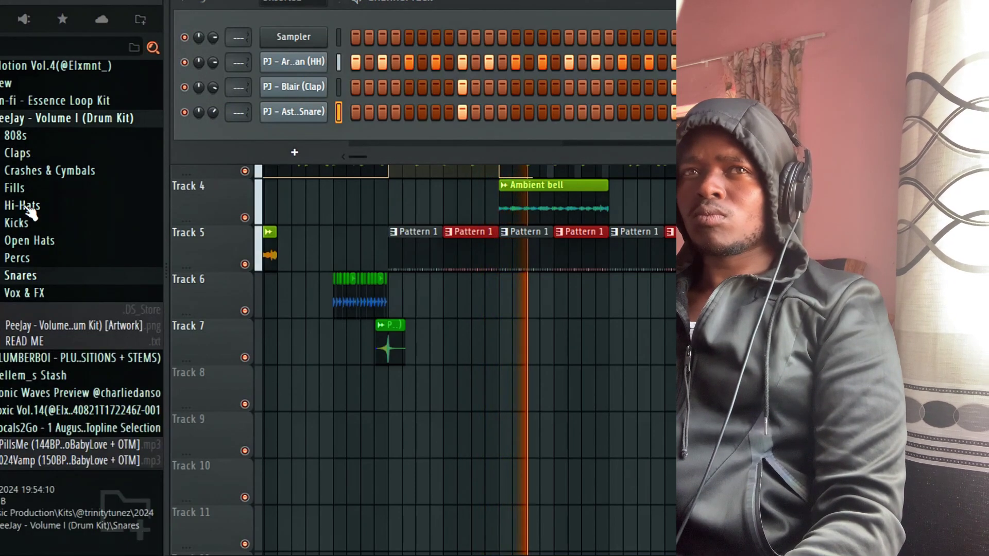
pyautogui.click(32, 277)
pyautogui.click(44, 292)
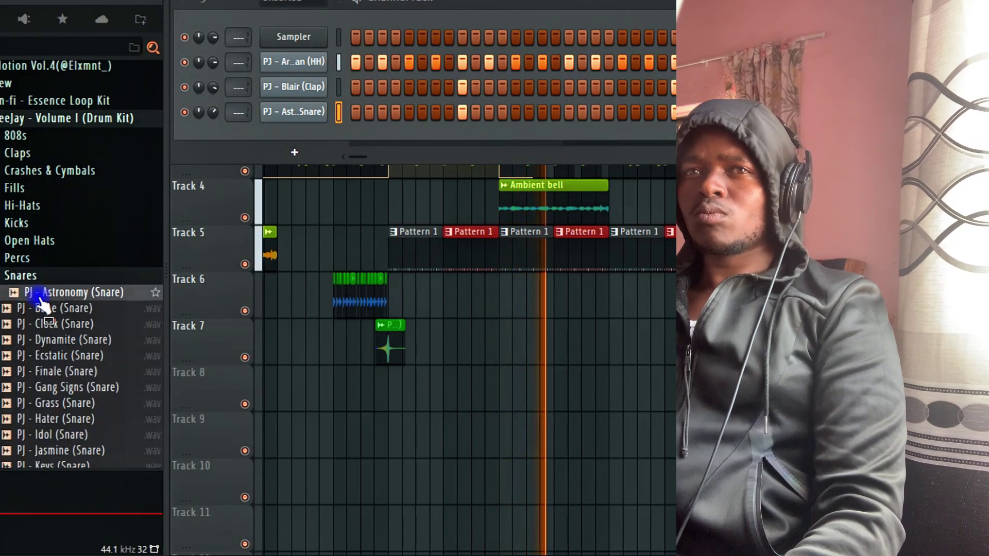
pyautogui.click(44, 308)
pyautogui.click(45, 324)
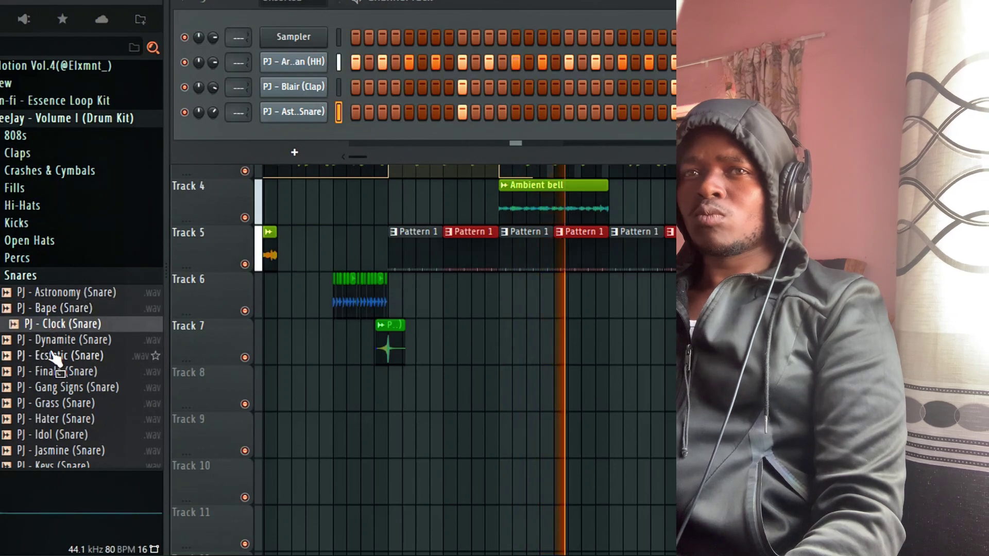
pyautogui.rightClick(63, 352)
pyautogui.click(42, 308)
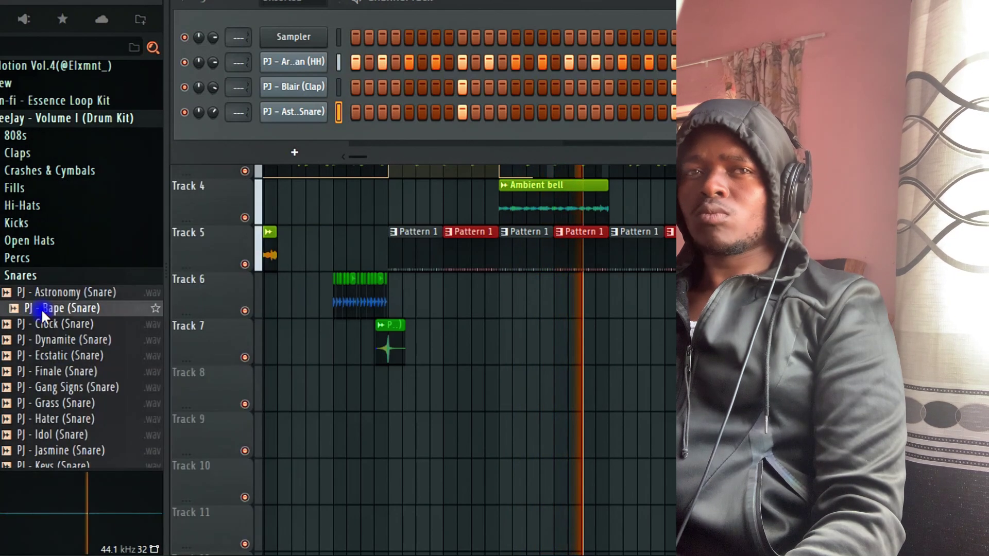
pyautogui.rightClick(41, 308)
pyautogui.click(41, 355)
pyautogui.click(44, 371)
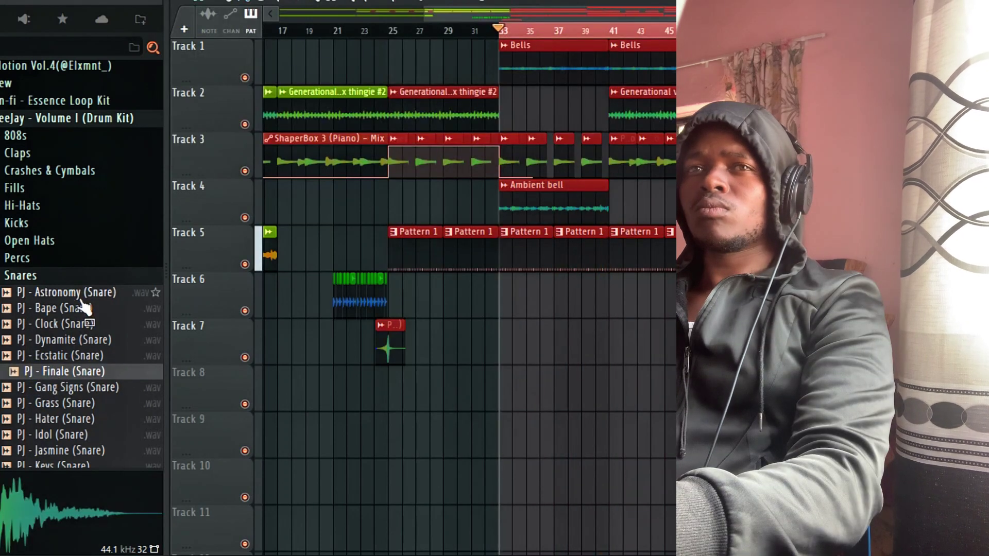
# - Audition samples in the 808s folder, including PJ - Earthbound C, Apeshit C, Backwoods C and Coffin C
pyautogui.click(56, 275)
pyautogui.click(29, 140)
pyautogui.click(48, 216)
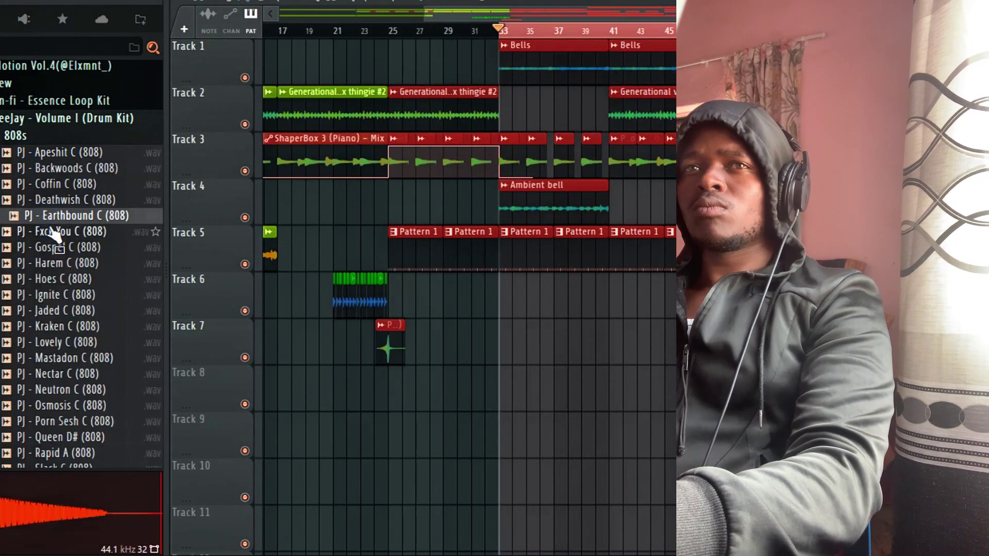
pyautogui.click(51, 231)
pyautogui.click(51, 155)
pyautogui.rightClick(54, 160)
pyautogui.click(17, 171)
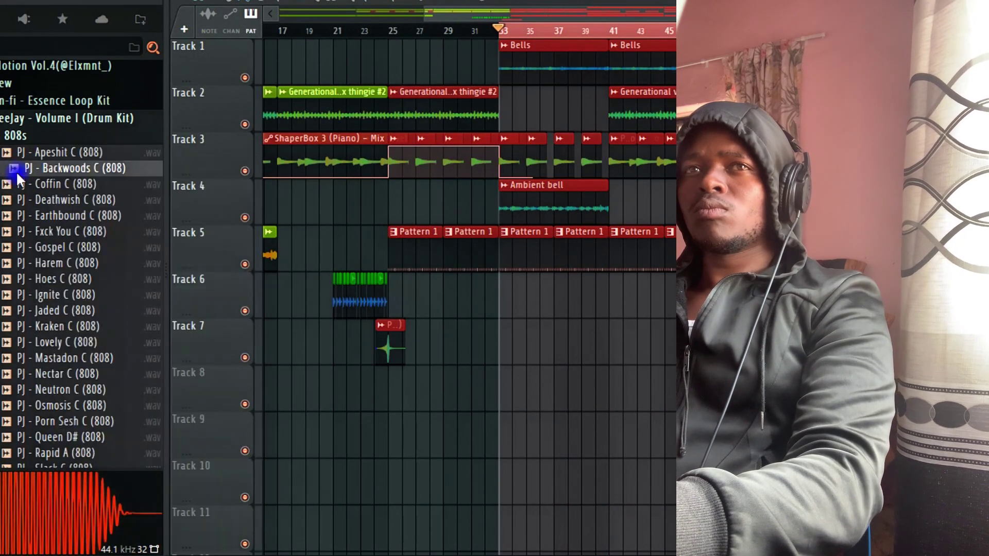
pyautogui.click(61, 184)
pyautogui.click(56, 171)
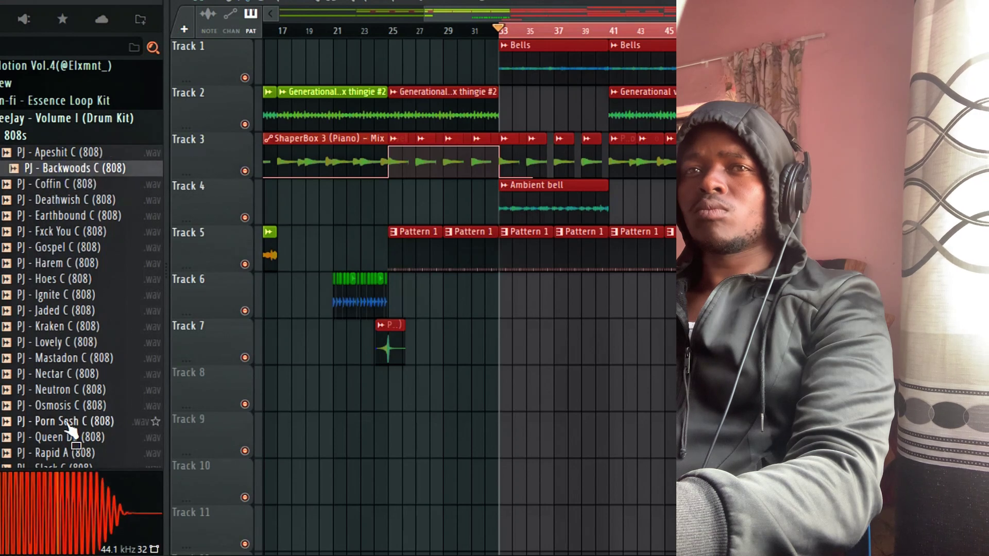
# - Audition more 808 samples and open PJ - Spinz C (808) in a new channel
pyautogui.scroll(-3, 67, 423)
pyautogui.click(58, 280)
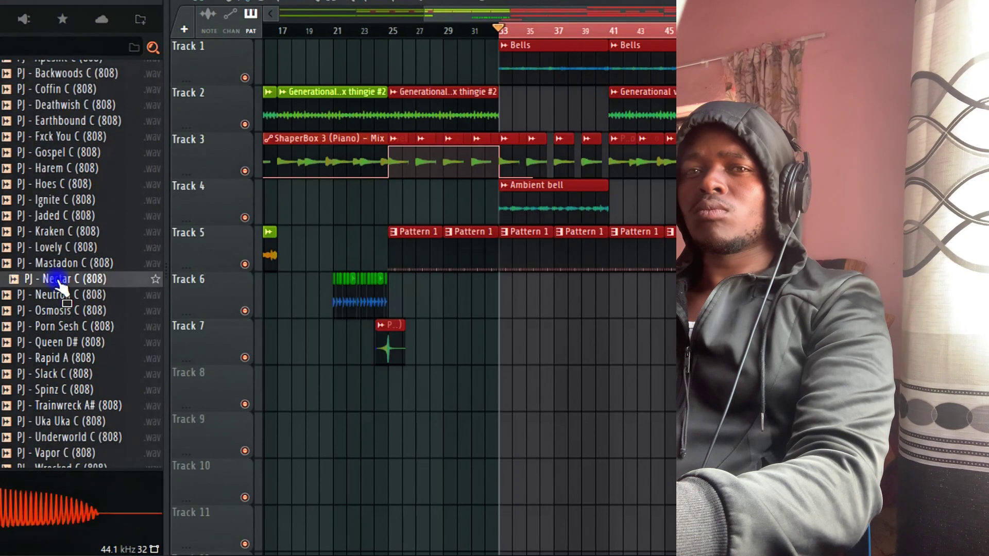
pyautogui.click(70, 437)
pyautogui.click(69, 422)
pyautogui.click(66, 436)
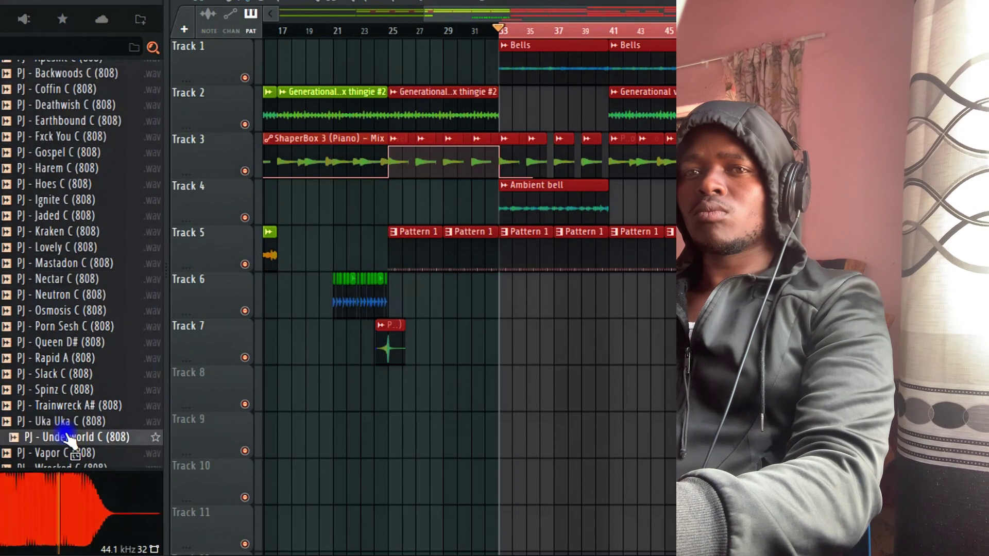
pyautogui.click(67, 391)
pyautogui.rightClick(67, 390)
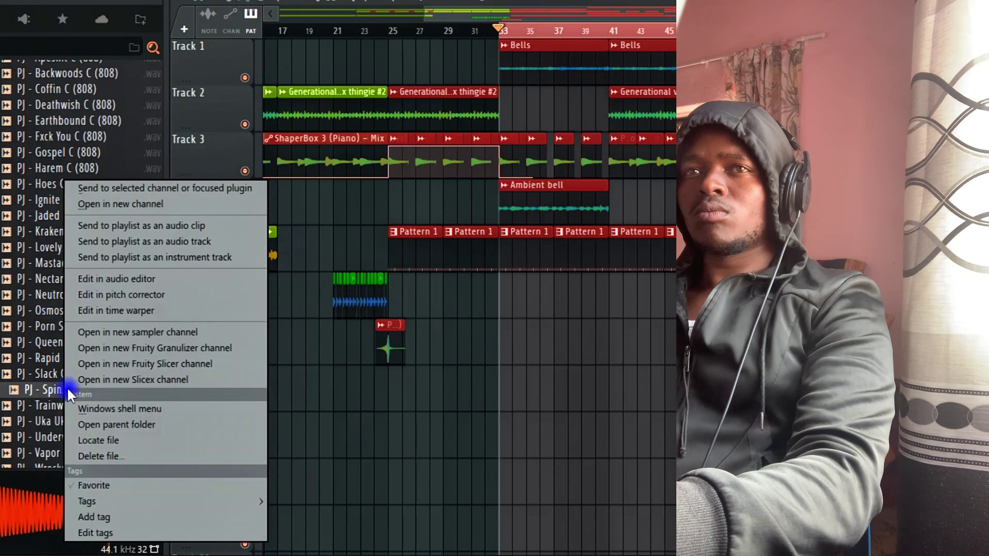
pyautogui.click(107, 201)
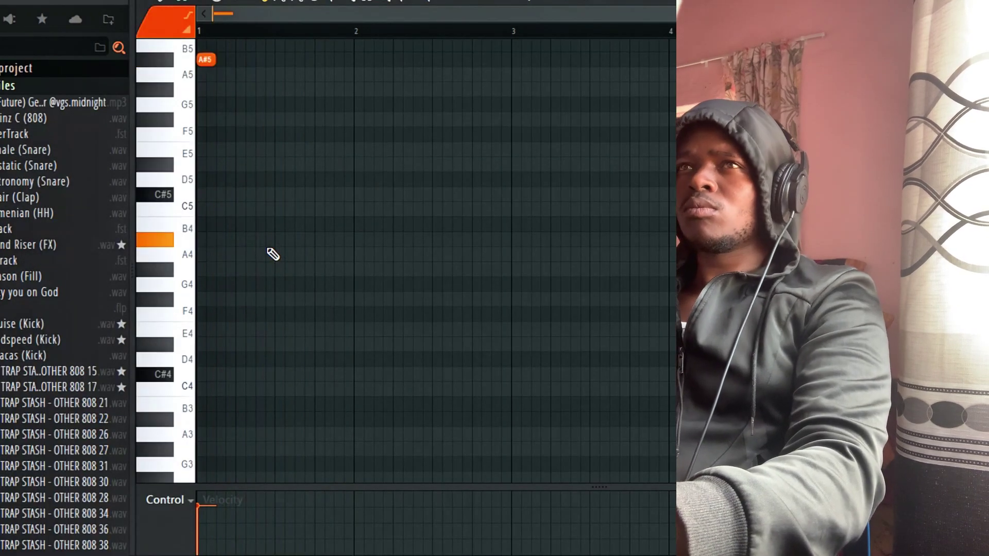
# - Add a short second A#5 note on beat 3 of bar 1 for the 808
pyautogui.press('space')
pyautogui.scroll(4, 298, 212)
pyautogui.click(278, 199)
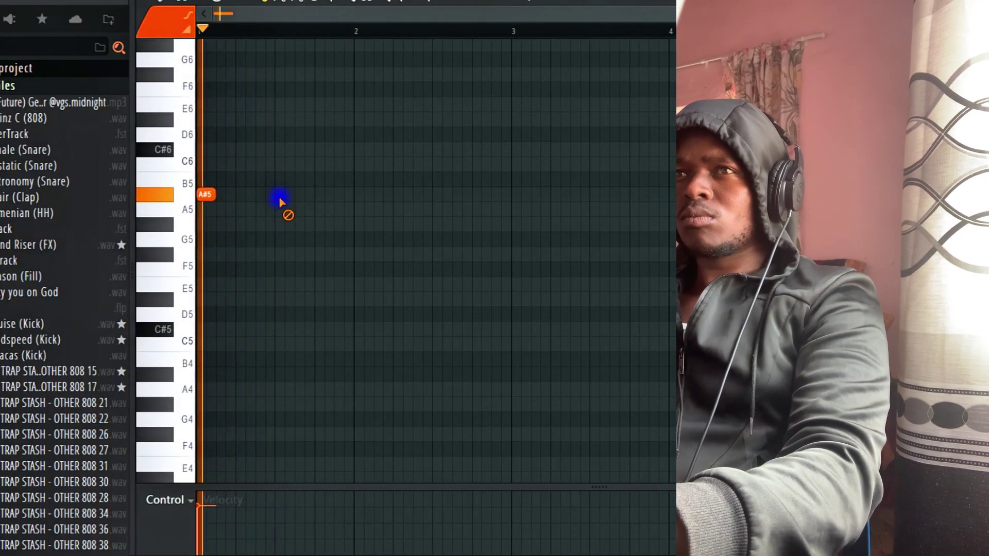
pyautogui.click(260, 198)
pyautogui.rightClick(278, 202)
pyautogui.click(269, 201)
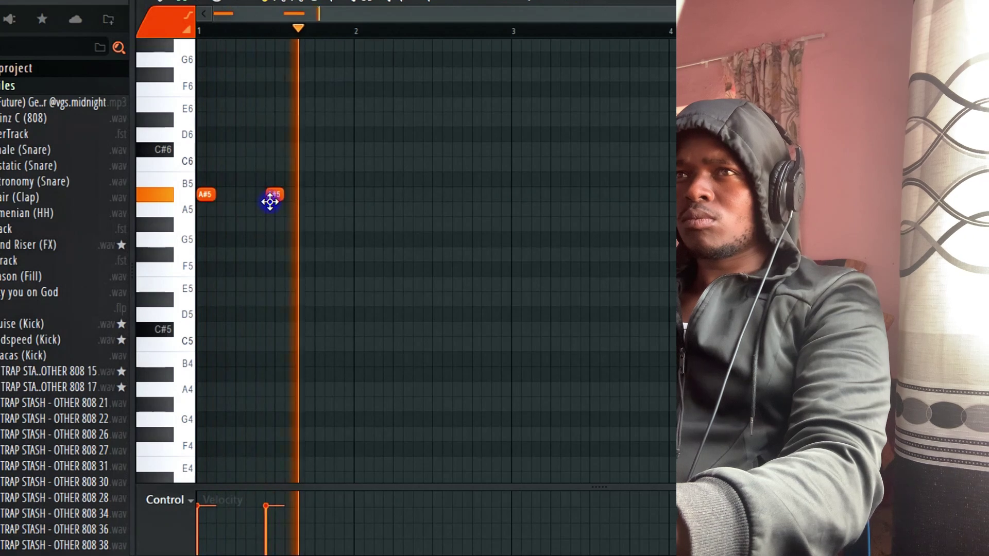
pyautogui.moveTo(270, 202); pyautogui.dragTo(286, 196)
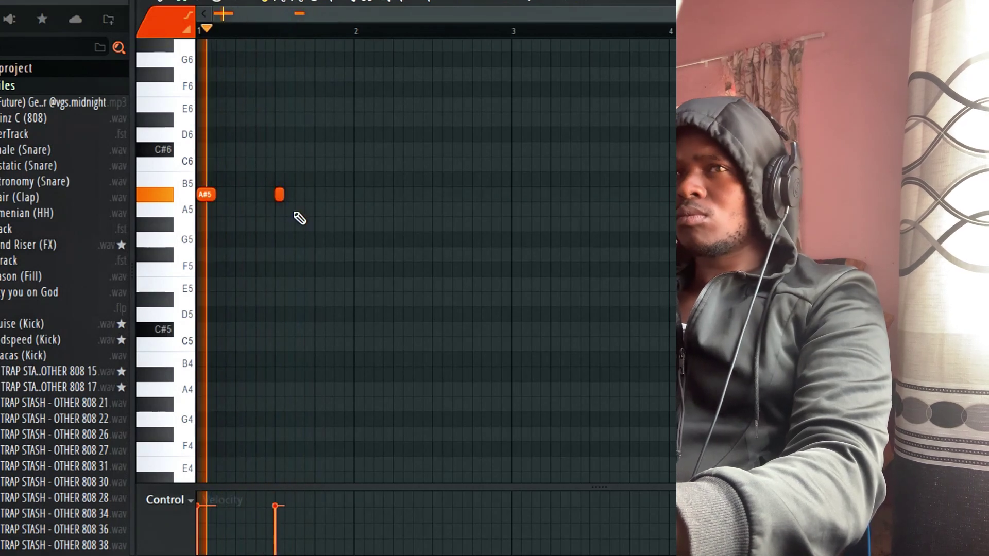
# - Raise the 808 notes to A#6 with a second hit on beat 2, put an A#5 on beat 4, and extend all notes legato
pyautogui.press('space')
pyautogui.hotkey('ctrl', 'Up')
pyautogui.scroll(5, 295, 217)
pyautogui.press('space')
pyautogui.press('space')
pyautogui.press('space')
pyautogui.press('space')
pyautogui.click(238, 239)
pyautogui.moveTo(279, 239); pyautogui.dragTo(320, 329)
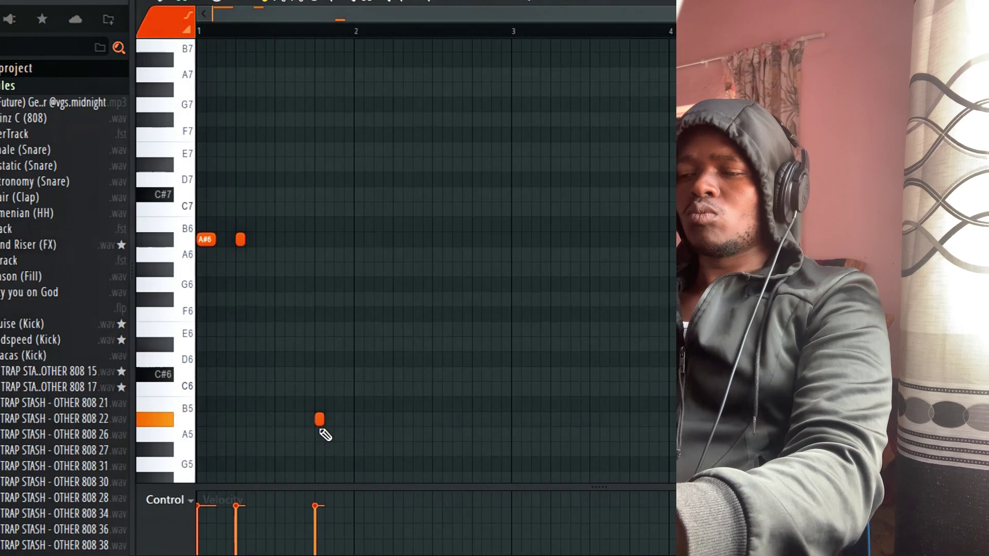
pyautogui.hotkey('ctrl', 'l')
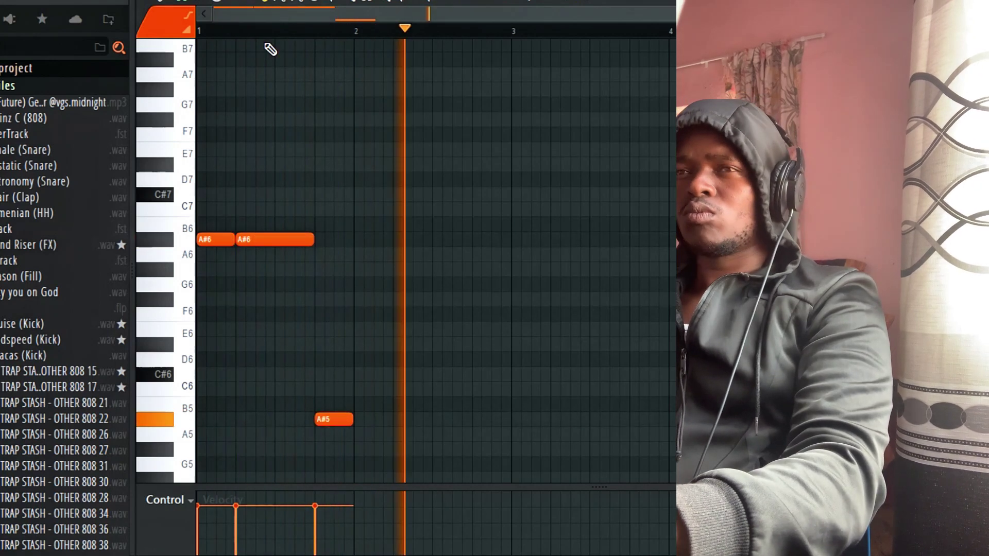
pyautogui.click(147, 2)
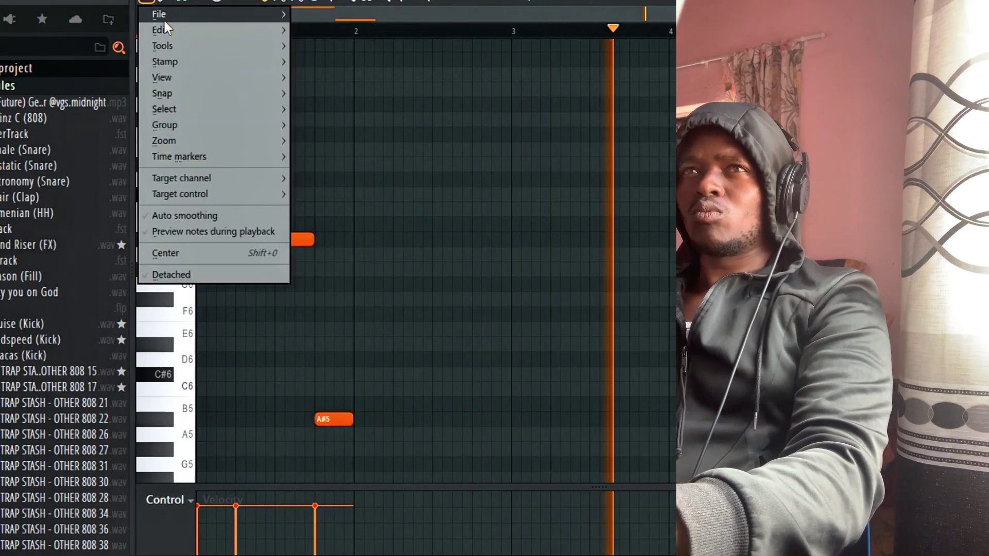
pyautogui.moveTo(177, 76)
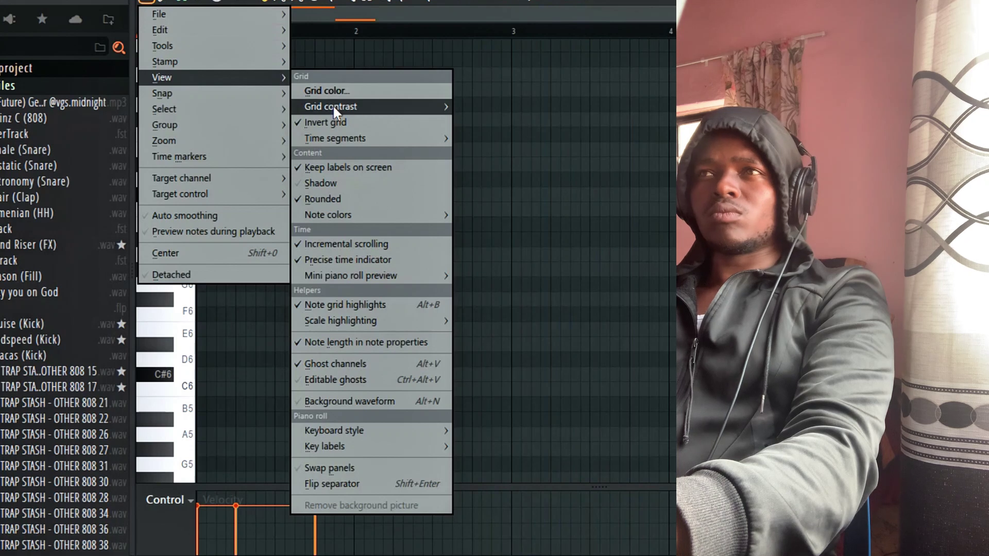
pyautogui.click(510, 111)
# - Raise the 808 note on beat 4 of bar 1 by an octave to A#6
pyautogui.moveTo(406, 189); pyautogui.dragTo(197, 248)
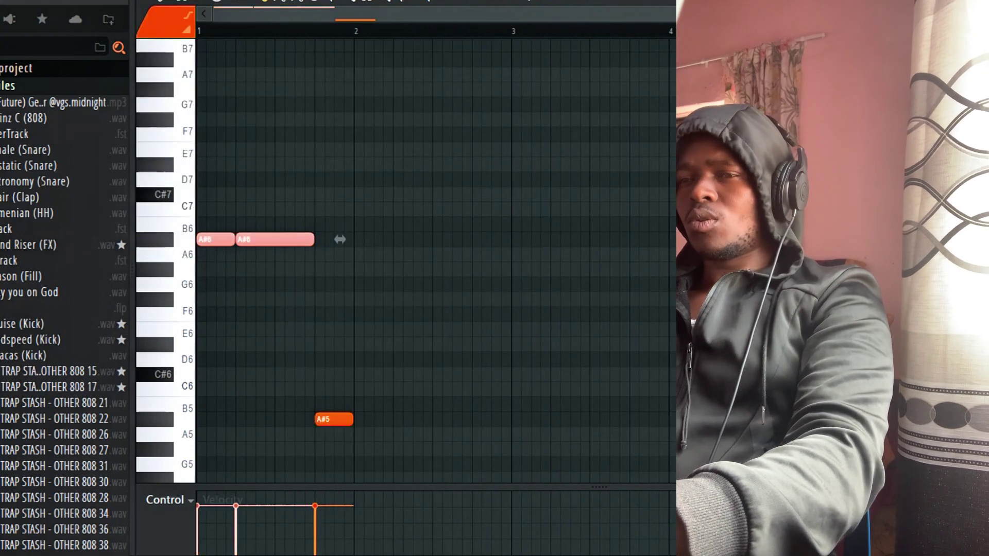
pyautogui.moveTo(430, 368); pyautogui.dragTo(327, 444)
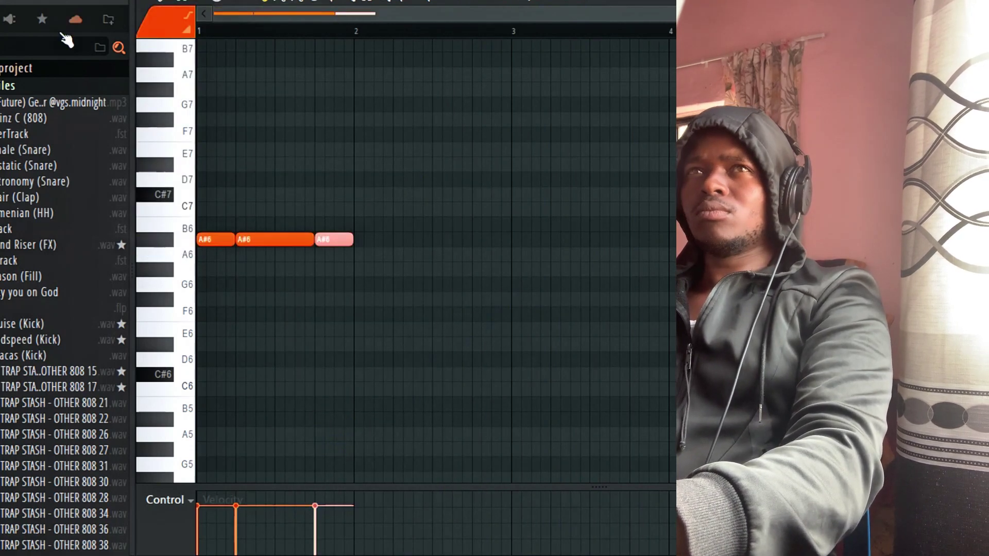
# - Set the piano roll's scale highlighting to A# Minor Natural (Aeolian)
pyautogui.click(150, 3)
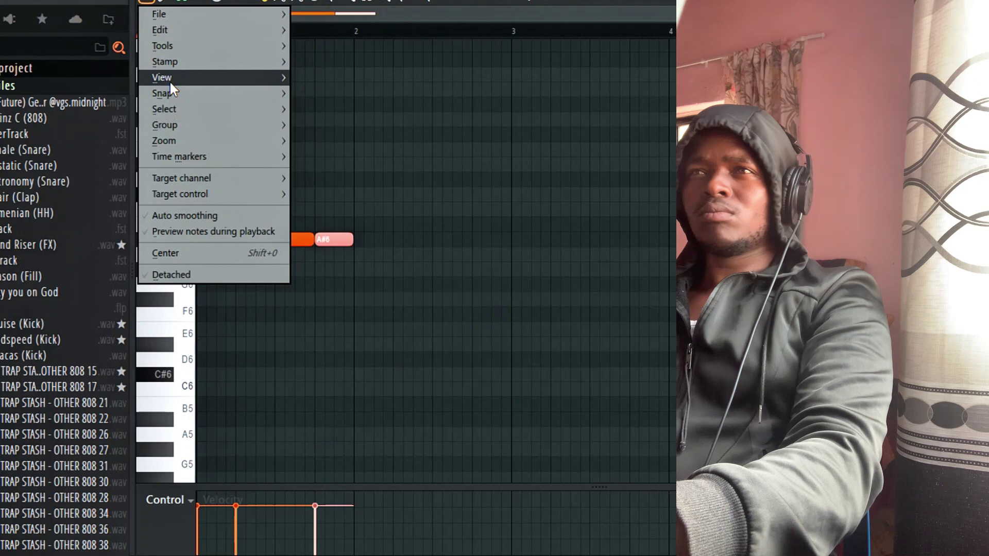
pyautogui.moveTo(169, 81)
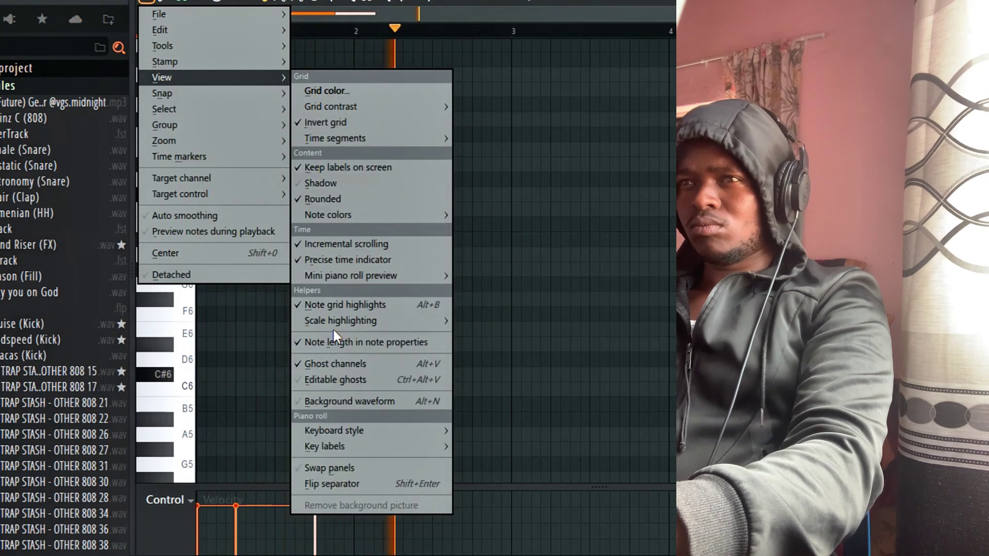
pyautogui.moveTo(338, 320)
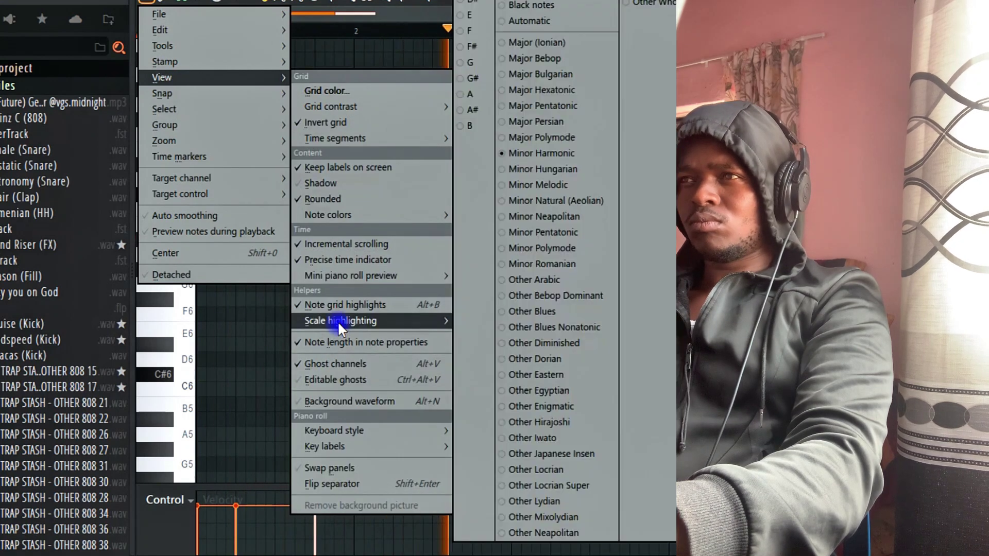
pyautogui.click(554, 201)
pyautogui.click(473, 109)
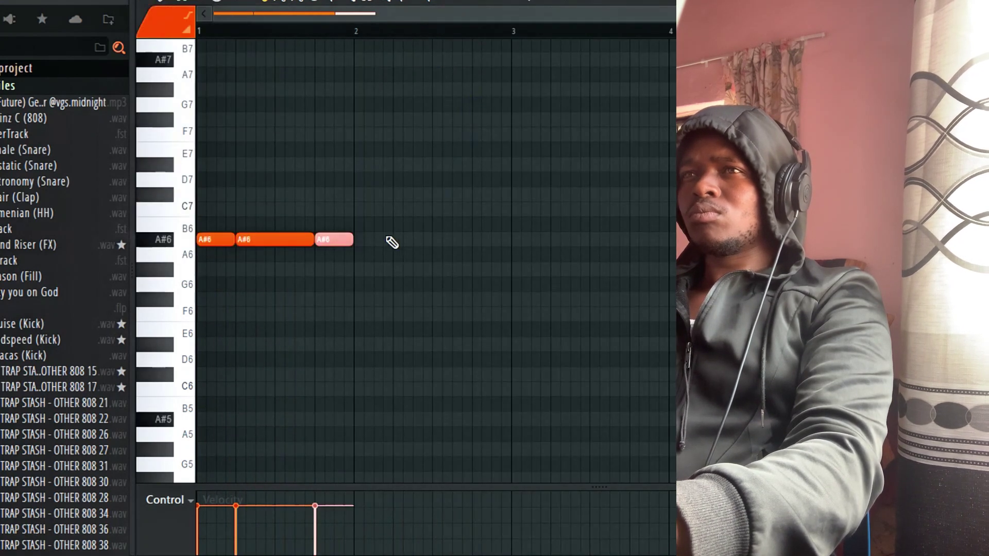
# - Continue the 808 line with A#6 in bar 2, two F#6 notes and a closing A#5 in bar 3, and extend all notes legato
pyautogui.press('space')
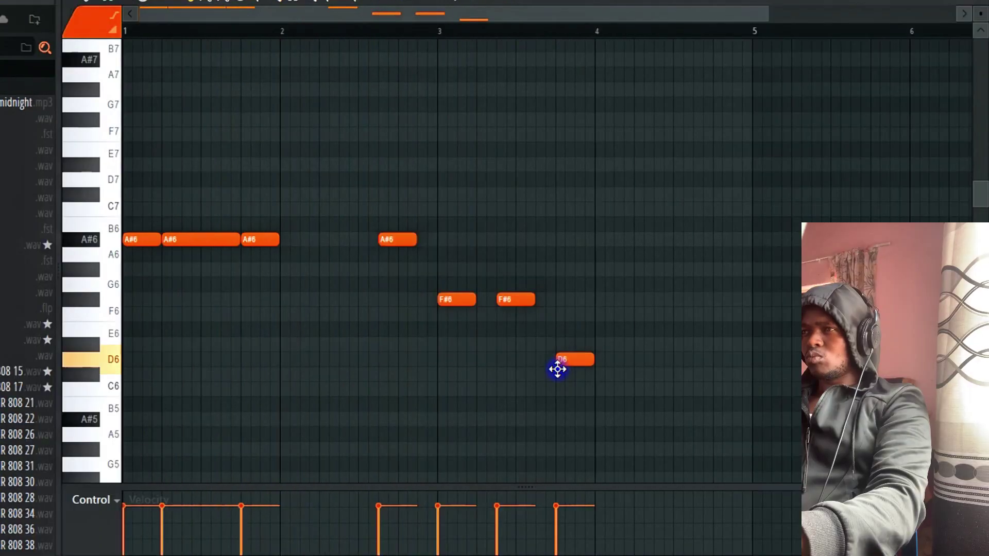
pyautogui.moveTo(558, 369); pyautogui.dragTo(558, 394)
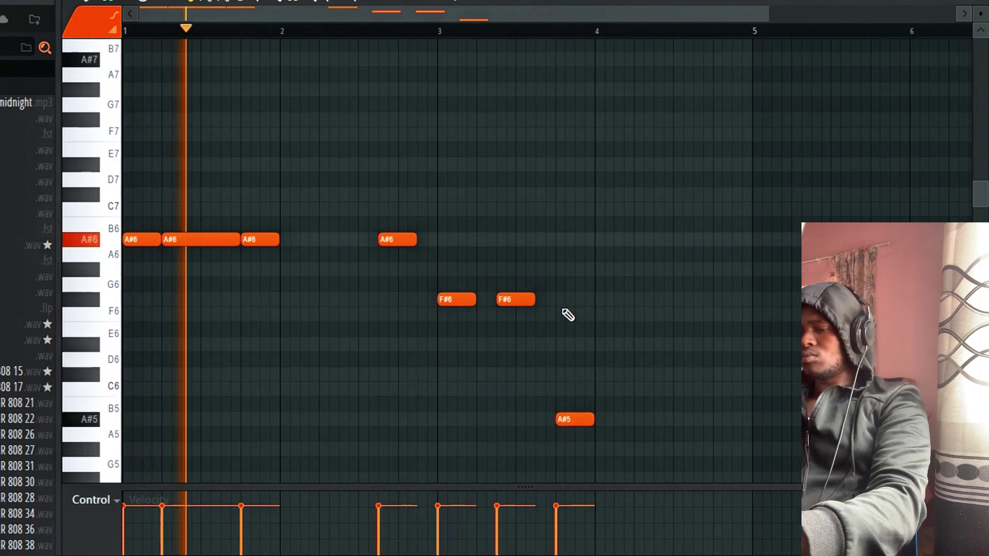
pyautogui.hotkey('ctrl', 'l')
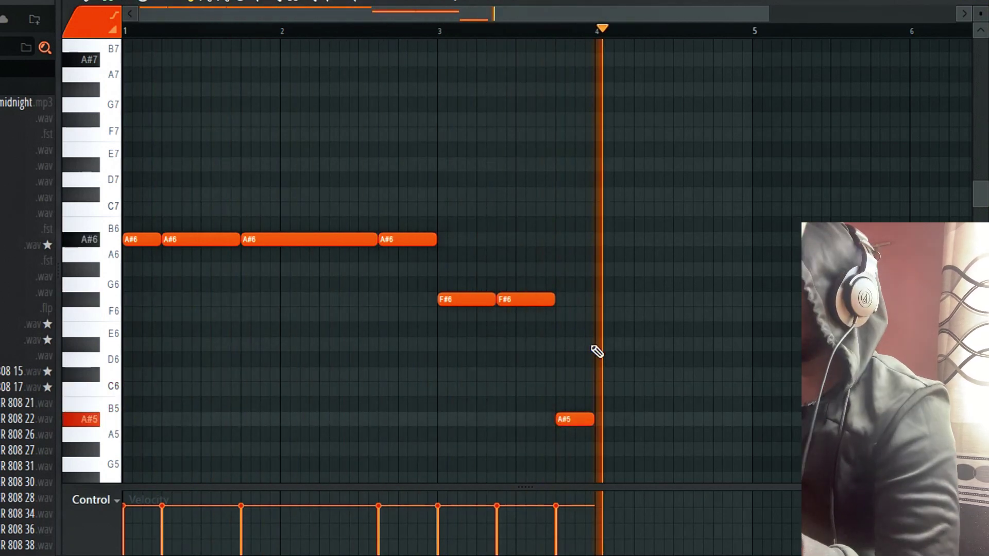
# - Change the last note of bar 3 to F#6 and place another F#6 on beat 2 of bar 4
pyautogui.click(553, 449)
pyautogui.press('space')
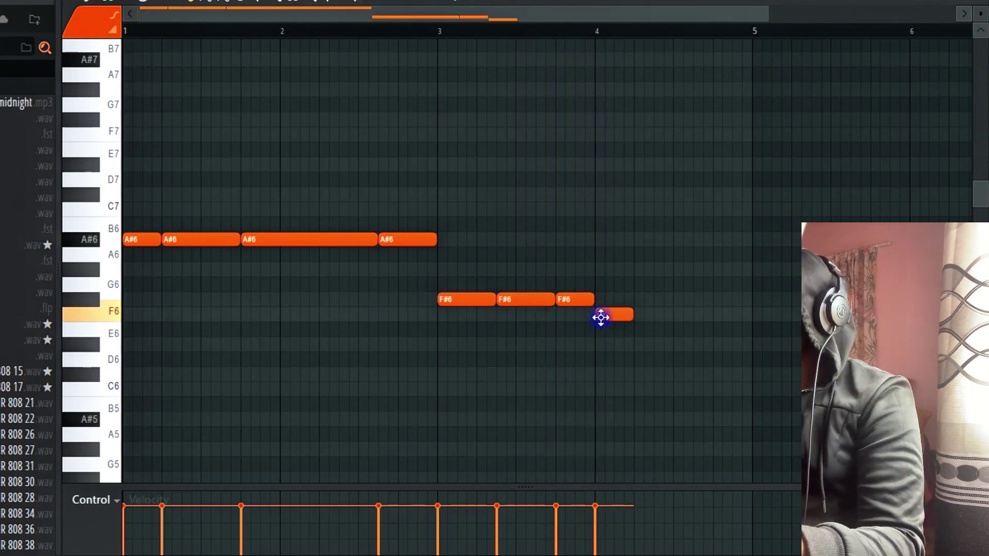
pyautogui.moveTo(601, 318); pyautogui.dragTo(640, 297)
pyautogui.press('space')
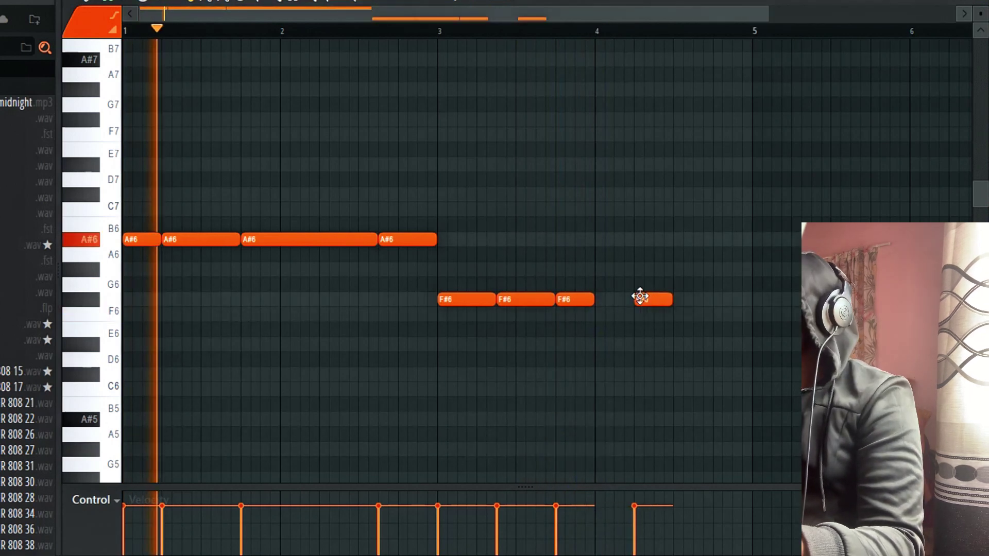
# - Play the line from bar 3 and add a second F#6 half a beat after the existing one in bar 4
pyautogui.click(541, 49)
pyautogui.rightClick(549, 47)
pyautogui.click(554, 36)
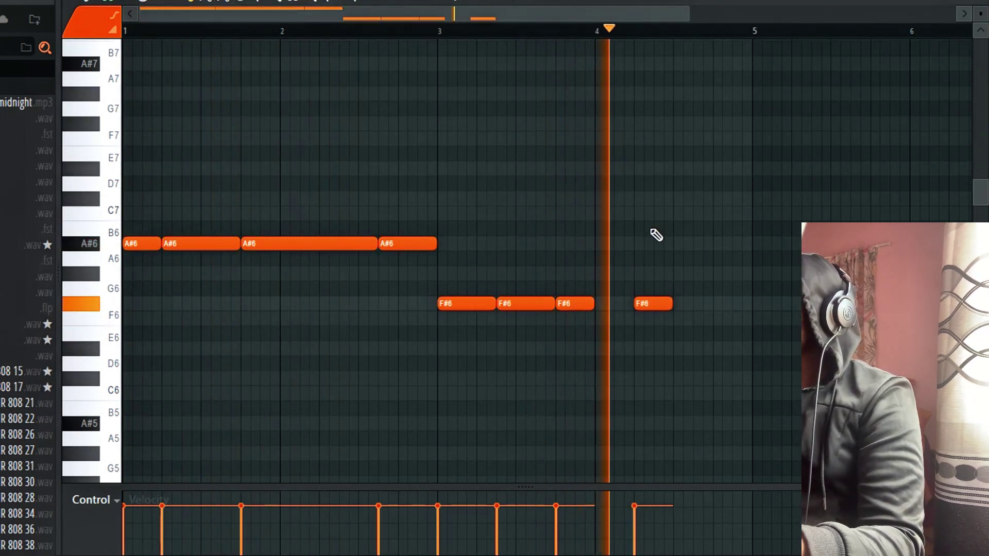
pyautogui.click(442, 35)
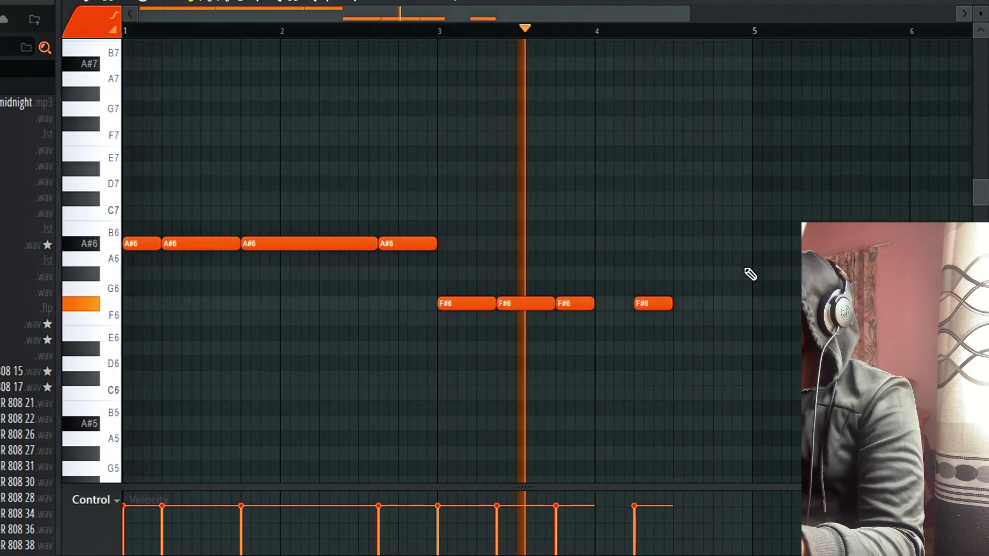
pyautogui.click(657, 318)
pyautogui.press('space')
pyautogui.moveTo(651, 326); pyautogui.dragTo(655, 304)
pyautogui.press('space')
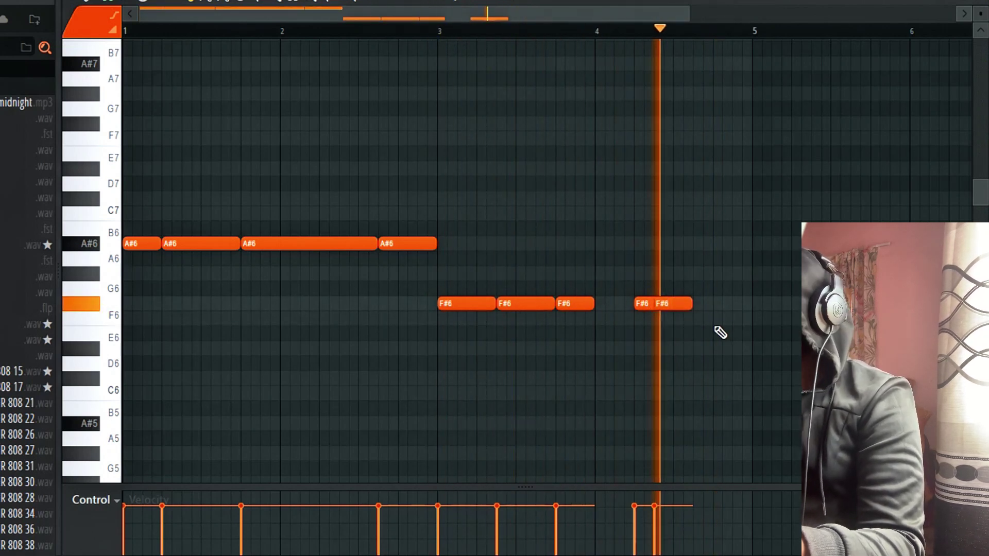
# - Add a closing F6 note in bar 4 and extend all 808 notes legato
pyautogui.press('space')
pyautogui.press('space')
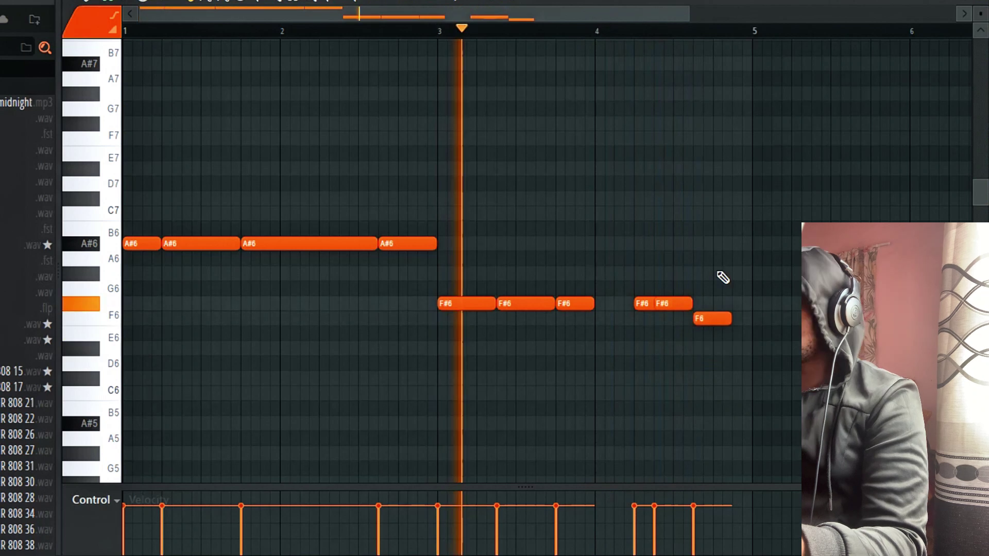
pyautogui.hotkey('ctrl', 'l')
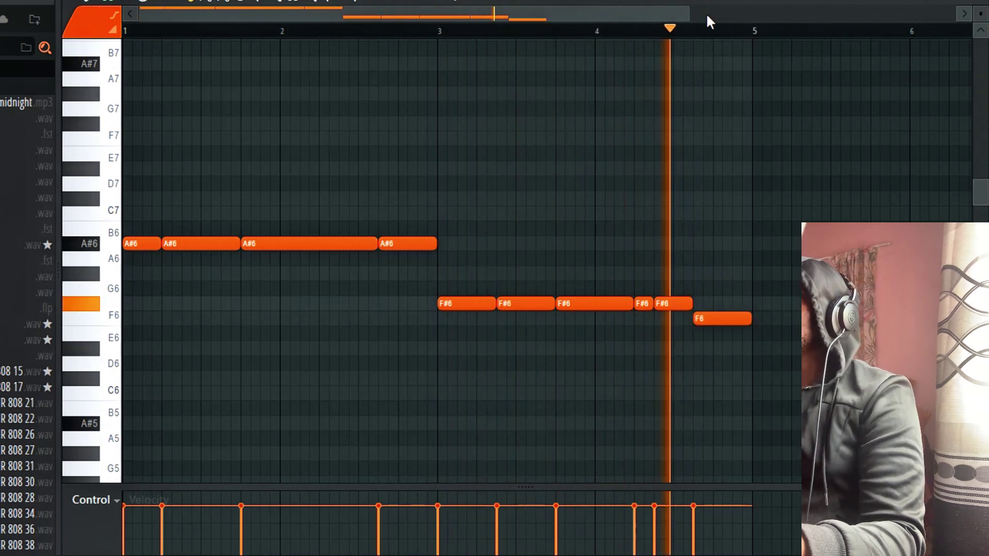
# - Replace the F8 note in bar 6 with F#7 and continue the descending 808 run with F7 and D#7
pyautogui.moveTo(684, 14); pyautogui.dragTo(711, 14)
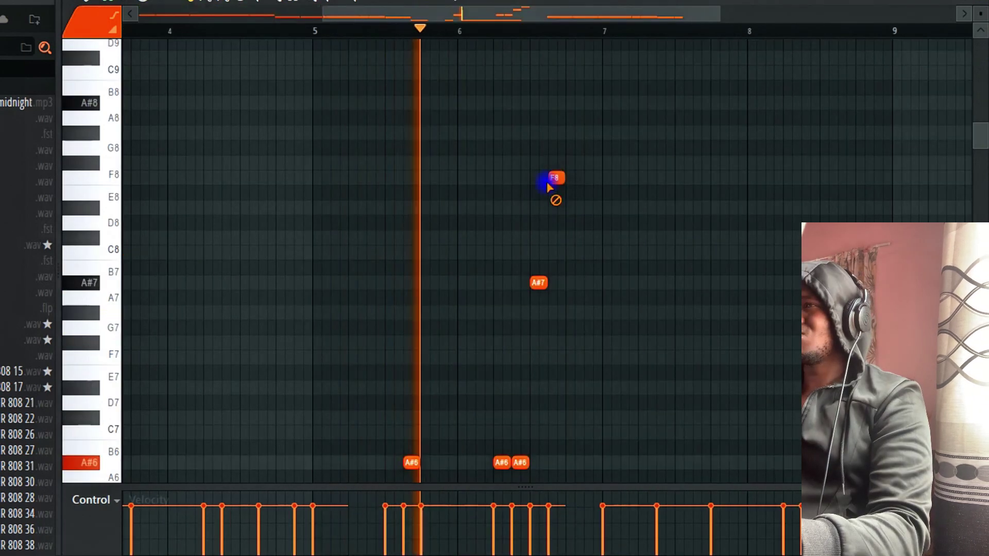
pyautogui.rightClick(557, 178)
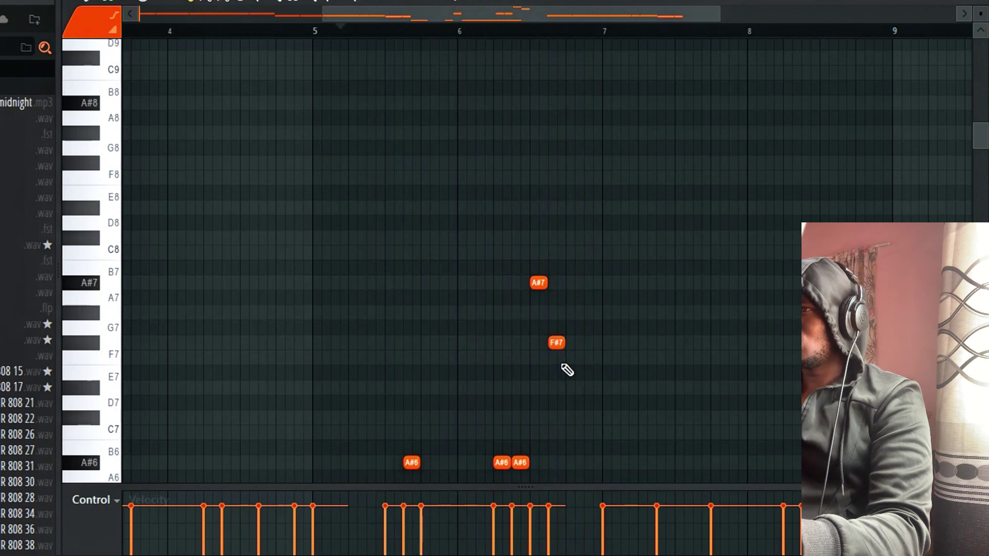
pyautogui.click(567, 359)
pyautogui.scroll(-1, 582, 402)
pyautogui.click(589, 416)
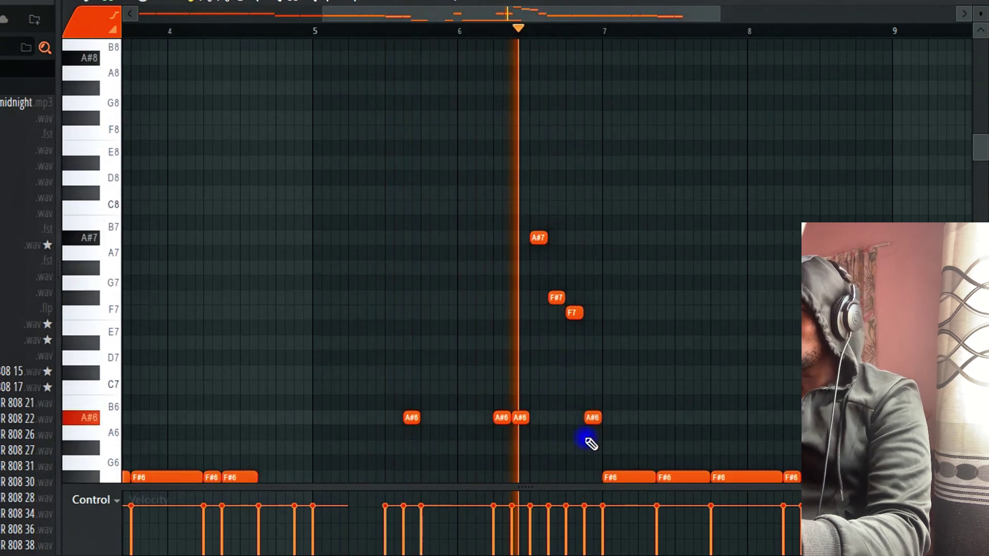
pyautogui.scroll(-2, 588, 392)
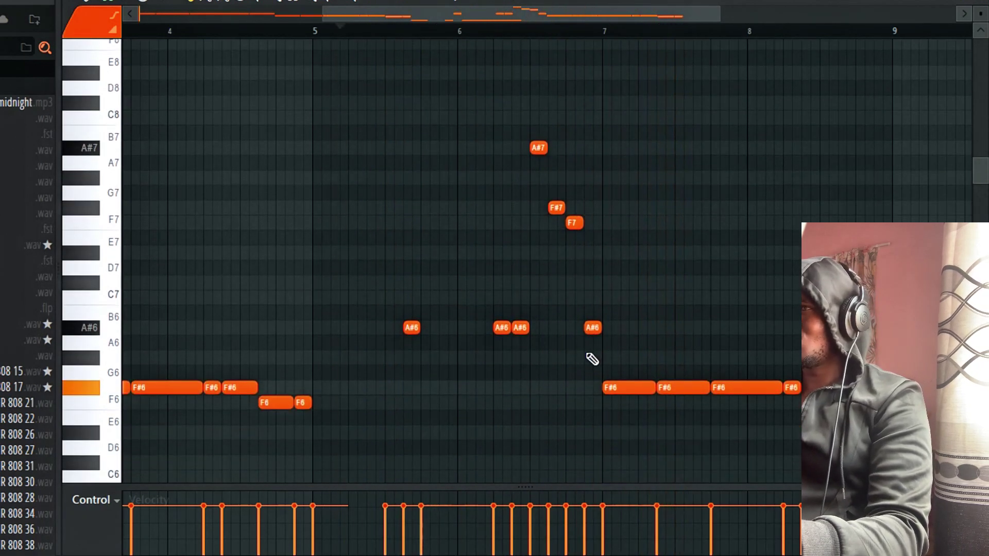
pyautogui.moveTo(587, 326); pyautogui.dragTo(589, 252)
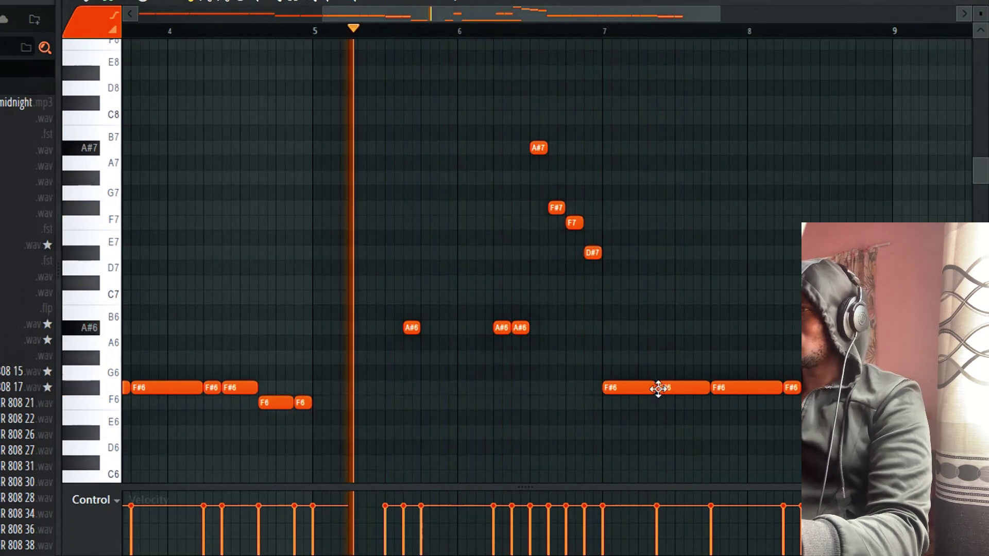
# - Vary the end of the line in bar 8 with two very short F#6 notes and two respaced closing F6 notes
pyautogui.moveTo(475, 9); pyautogui.dragTo(536, 7)
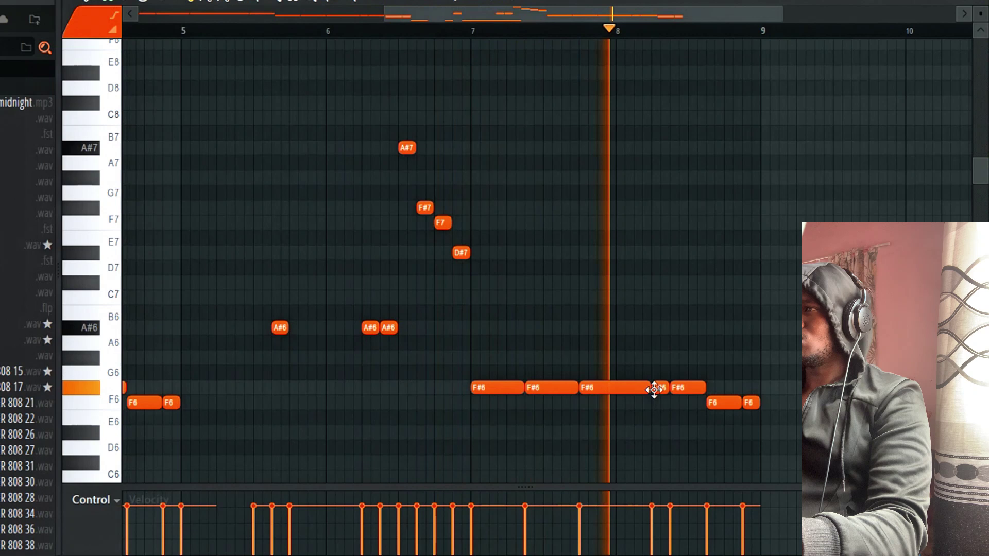
pyautogui.moveTo(668, 389); pyautogui.dragTo(654, 406)
pyautogui.click(664, 386)
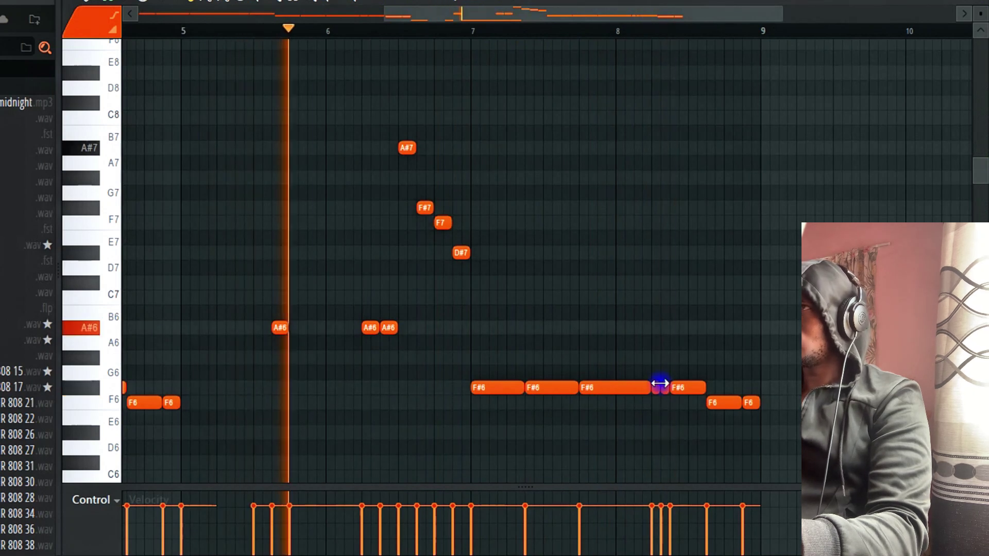
pyautogui.moveTo(461, 15); pyautogui.dragTo(501, 17)
pyautogui.press('space')
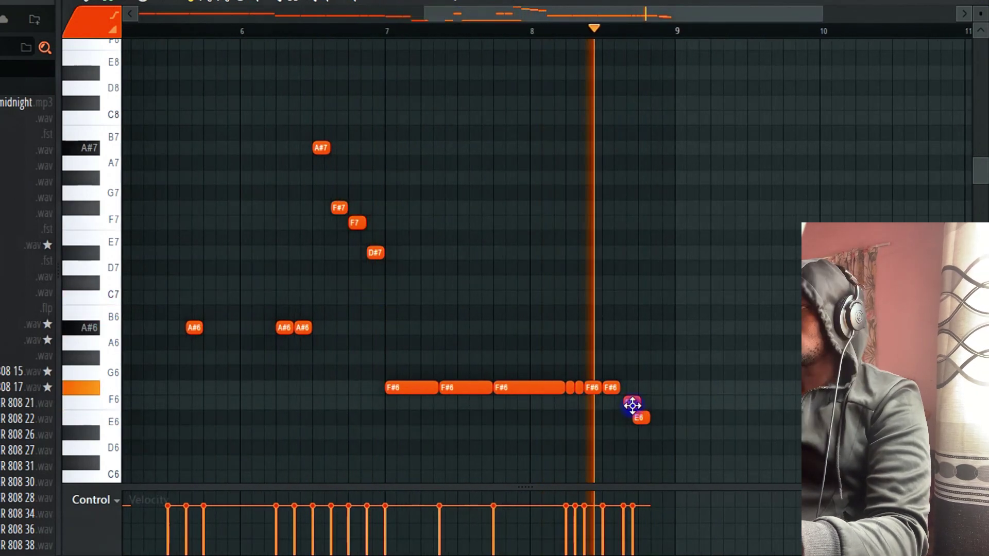
pyautogui.moveTo(632, 405)
pyautogui.mouseDown()
pyautogui.moveTo(640, 415)
pyautogui.moveTo(634, 403)
pyautogui.moveTo(660, 406)
pyautogui.moveTo(651, 405)
pyautogui.mouseUp()
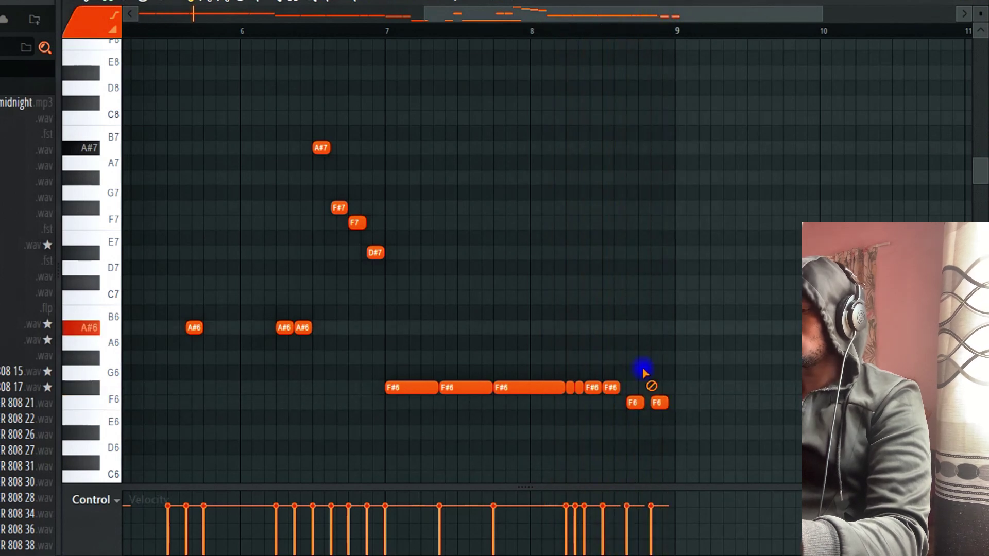
# - Extend the closing notes legato and transpose the whole 808 line down one octave
pyautogui.hotkey('ctrl', 'Down')
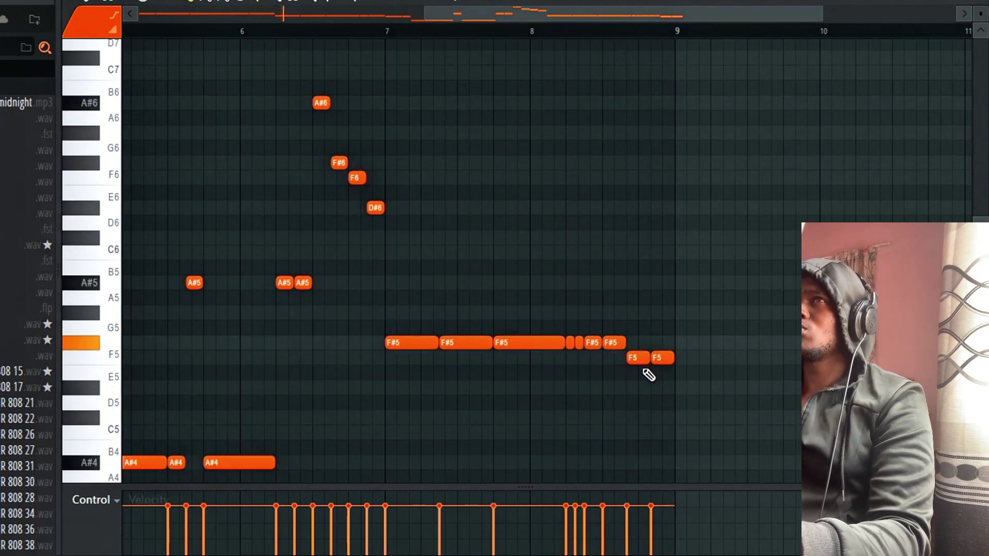
pyautogui.moveTo(422, 12); pyautogui.dragTo(138, 11)
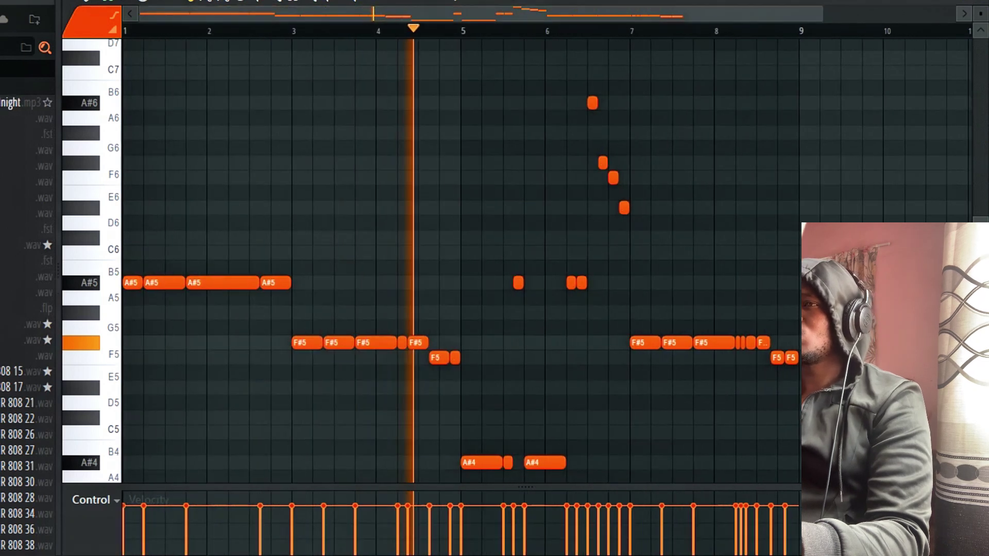
pyautogui.scroll(-2, 533, 346)
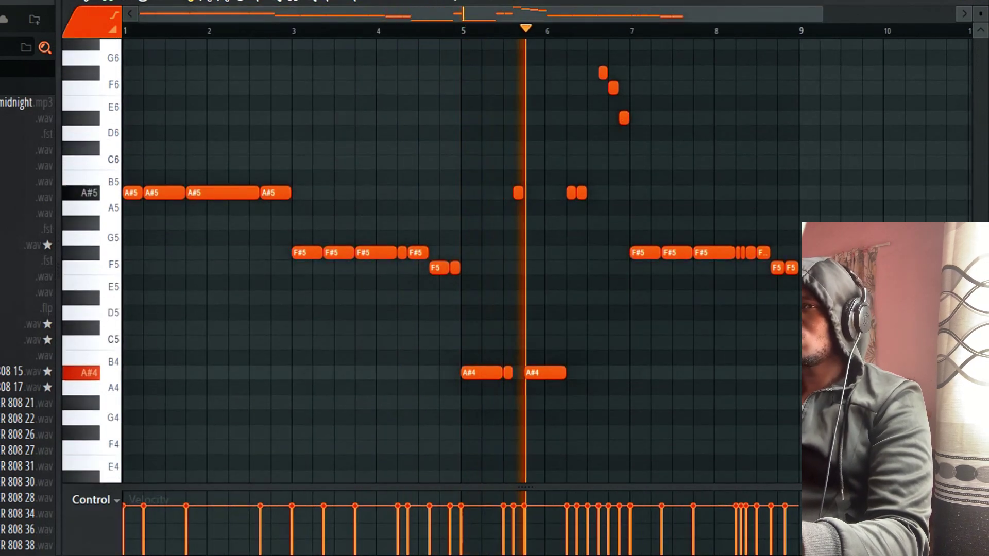
# - Play the 808 line and lower the long third note, spanning bars 1 and 2, by an octave to A#4
pyautogui.press('F6')
pyautogui.click(316, 172)
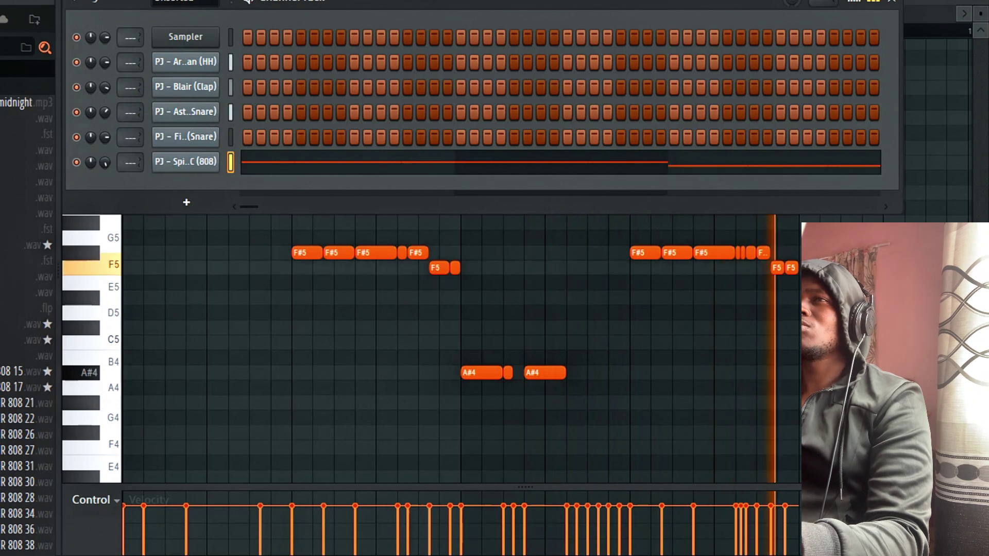
pyautogui.rightClick(209, 265)
pyautogui.press('space')
pyautogui.press('space')
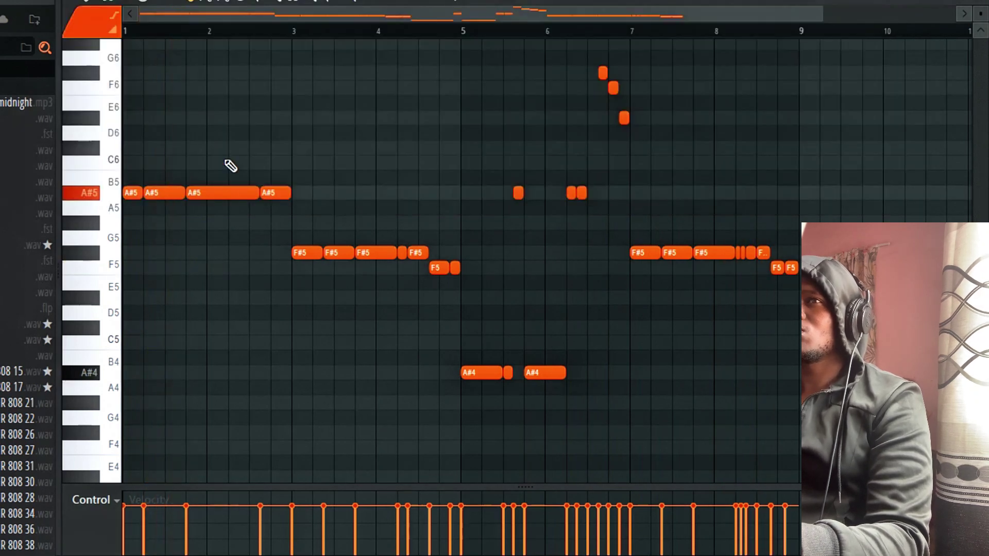
pyautogui.moveTo(224, 158); pyautogui.dragTo(228, 237)
pyautogui.hotkey('ctrl', 'Down')
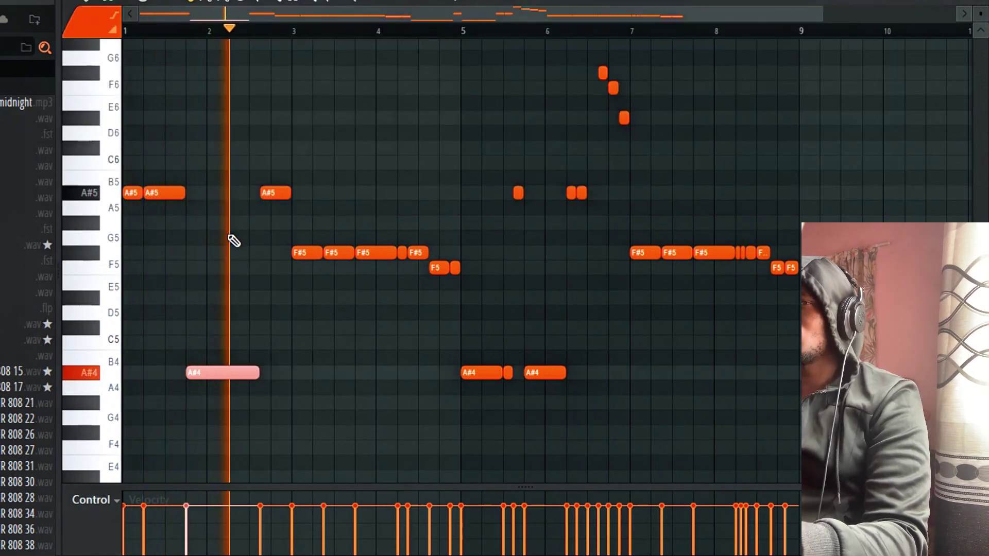
pyautogui.rightClick(310, 320)
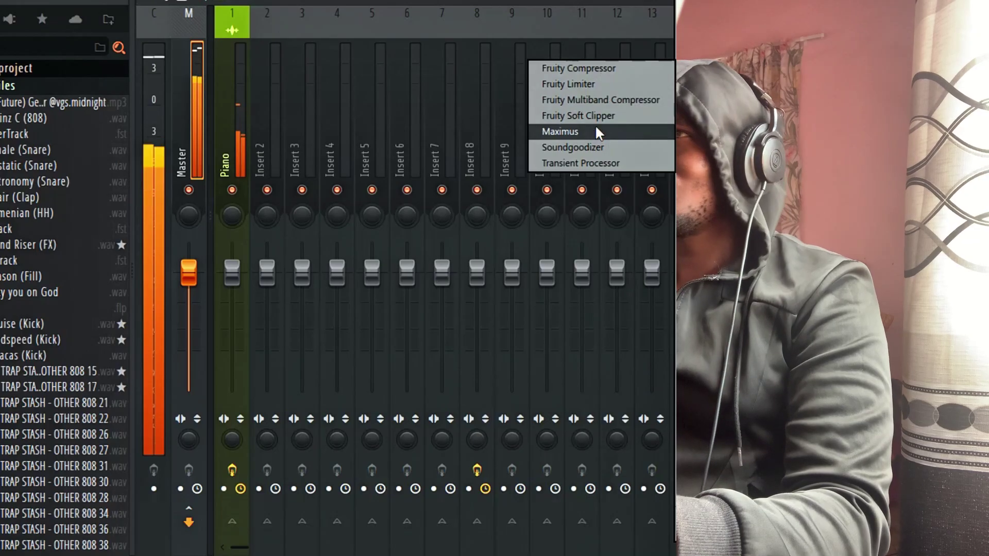
# - Add Fruity Soft Clipper to the master track and return to the playlist and channel rack
pyautogui.click(604, 118)
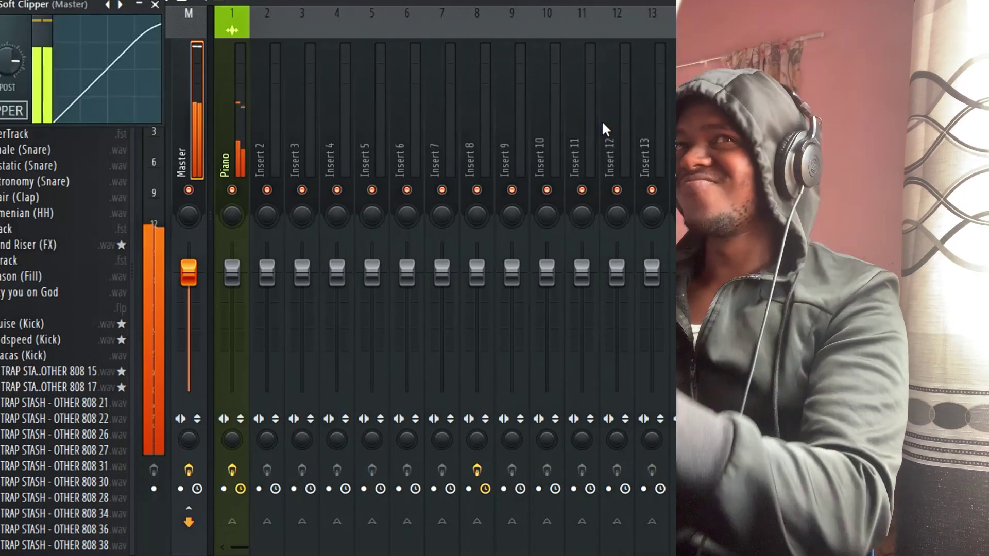
pyautogui.press('F9')
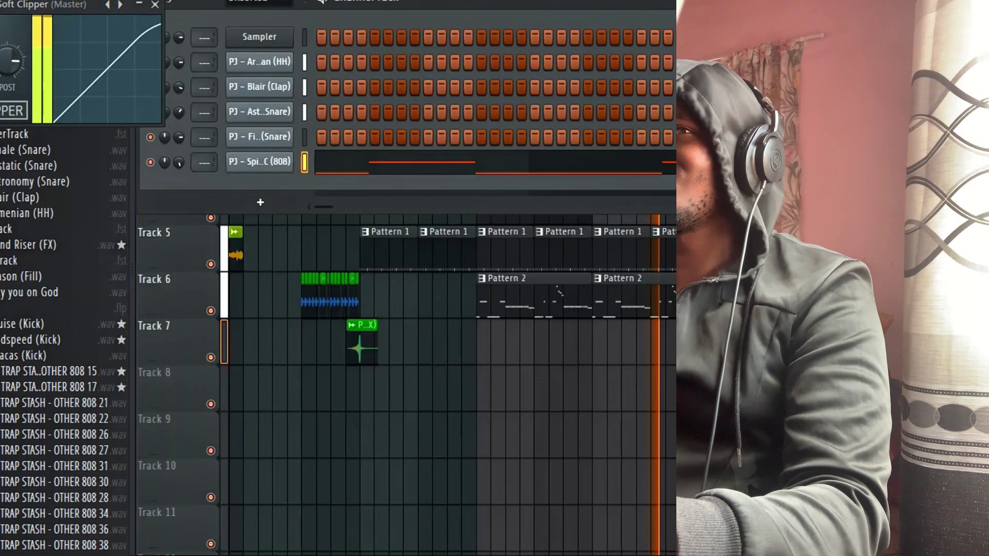
pyautogui.click(361, 175)
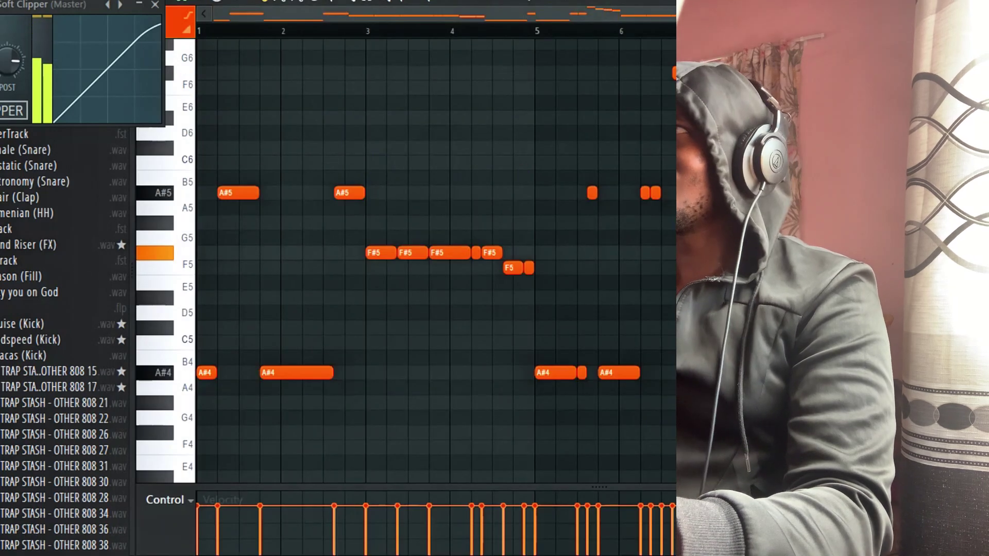
pyautogui.press('Escape')
pyautogui.press('Escape')
pyautogui.press('space')
# - Add hits on steps 9 and 10 of the second snare channel and open its notes in the piano roll
pyautogui.click(429, 137)
pyautogui.click(442, 138)
pyautogui.rightClick(259, 137)
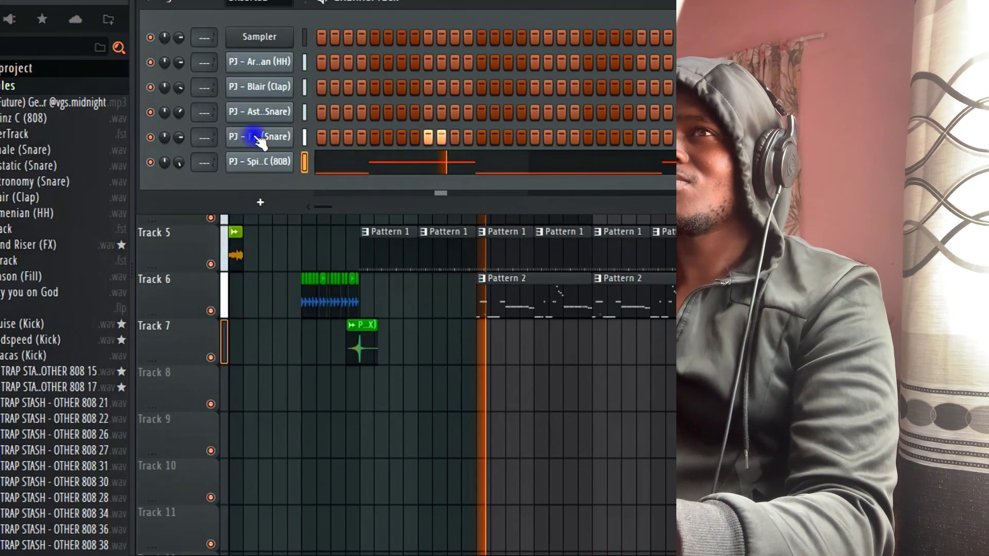
pyautogui.click(312, 136)
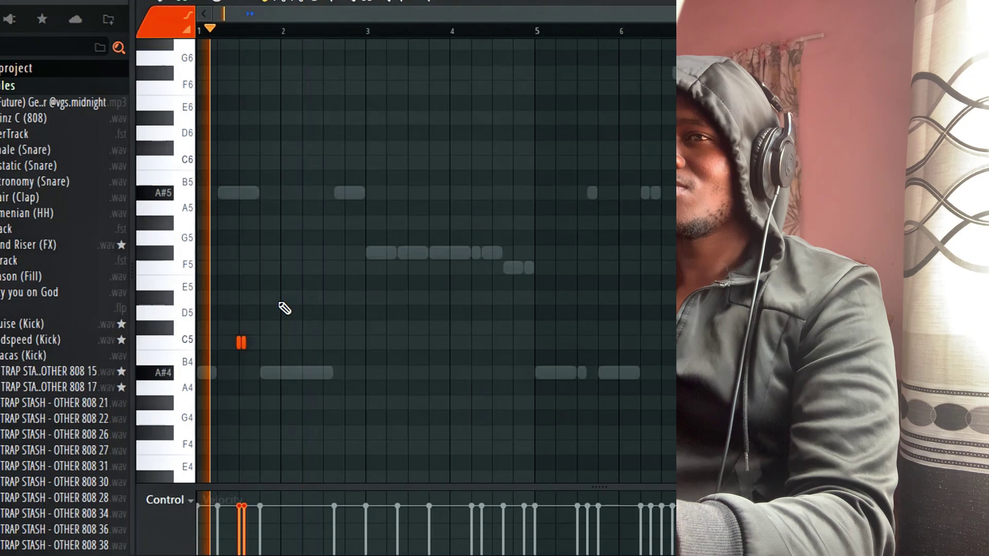
# - Raise the two snare notes in bar 1 to F#5 and nudge them slightly later
pyautogui.hotkey('shift', 'Up')
pyautogui.hotkey('shift', 'Up')
pyautogui.hotkey('shift', 'Up')
pyautogui.hotkey('shift', 'Up')
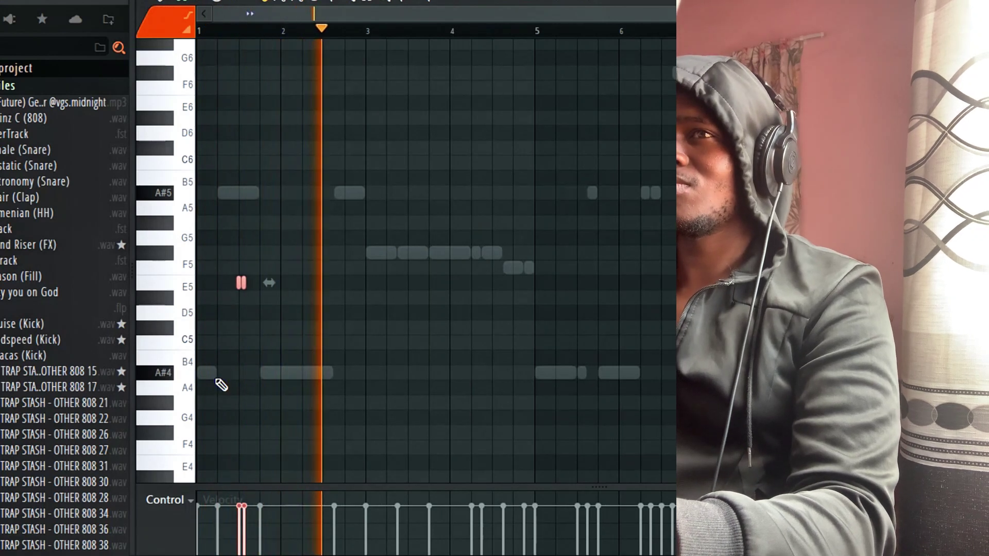
pyautogui.hotkey('shift', 'Up')
pyautogui.hotkey('shift', 'Up')
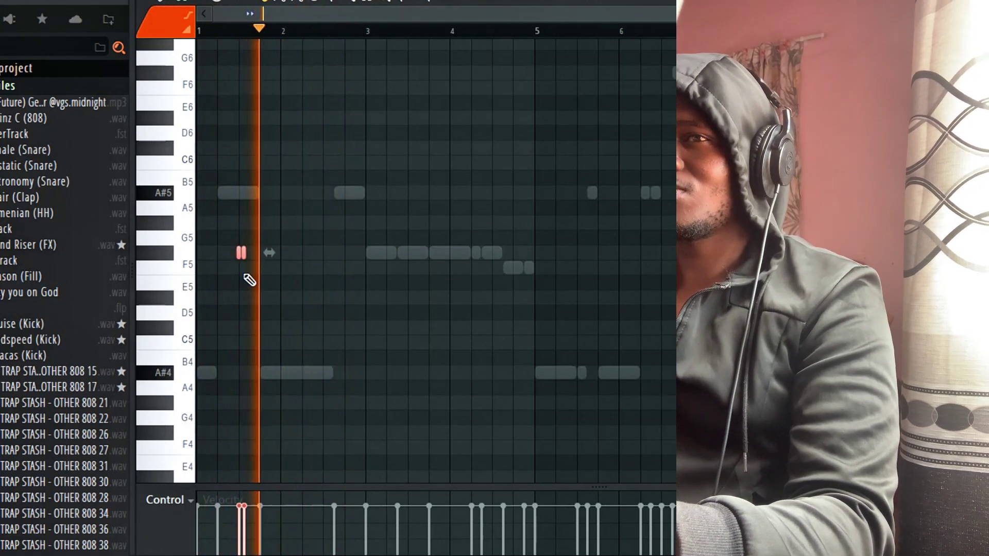
pyautogui.hotkey('shift', 'Right')
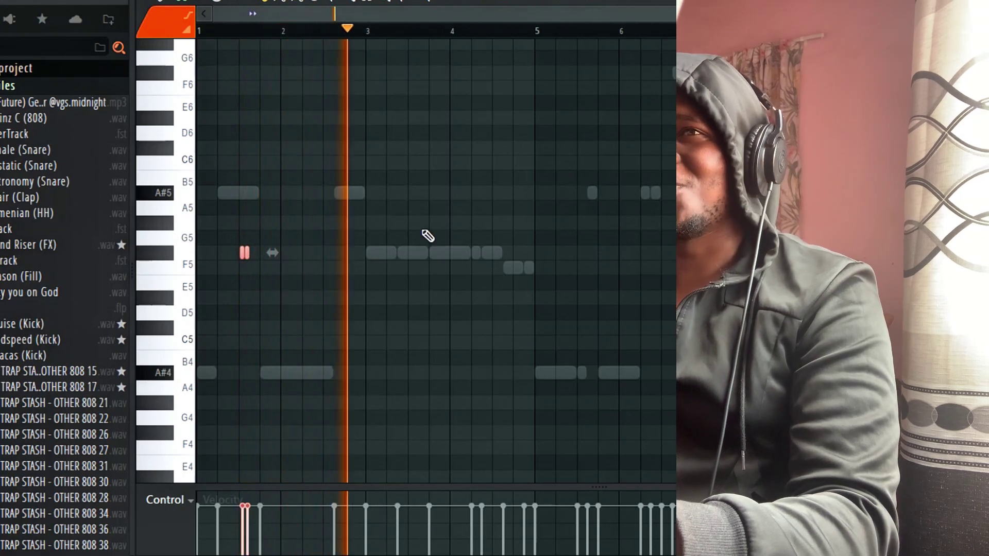
pyautogui.hotkey('shift', 'Right')
pyautogui.moveTo(893, 13); pyautogui.dragTo(510, 14)
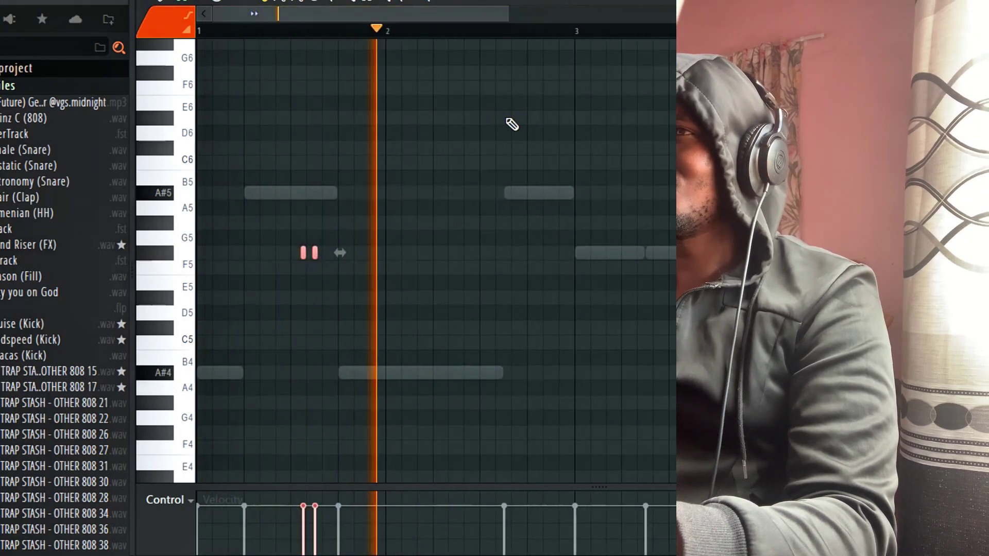
pyautogui.moveTo(459, 257); pyautogui.dragTo(516, 372)
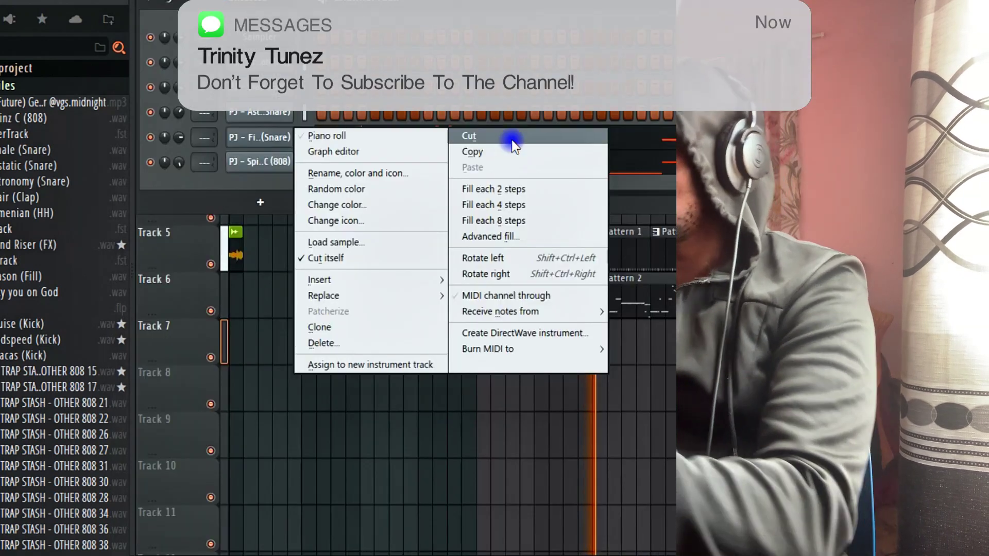
# - Cut the second snare channel's notes from Pattern 2 and paste them into the same channel in Pattern 1
pyautogui.click(510, 142)
pyautogui.press('-')
pyautogui.rightClick(323, 135)
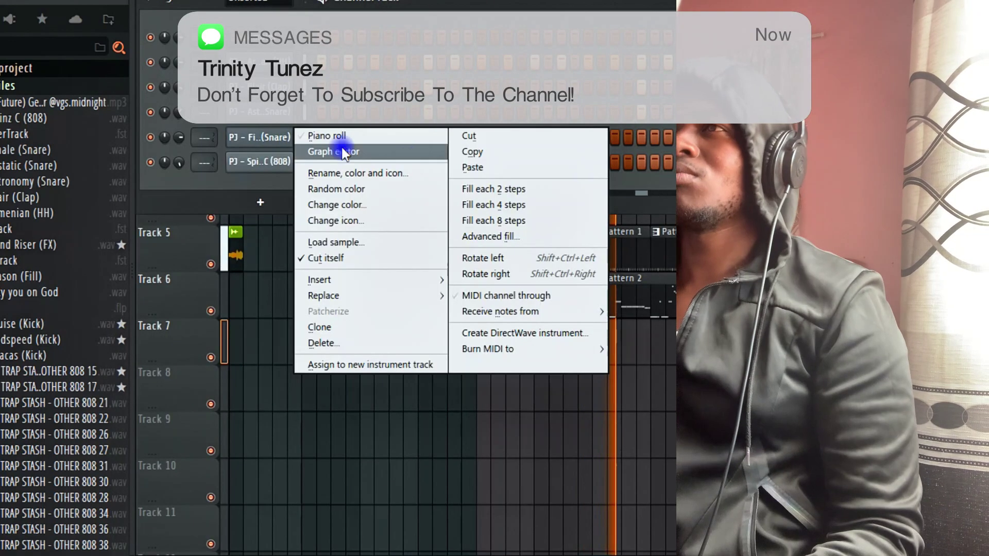
pyautogui.click(519, 164)
pyautogui.click(2, 85)
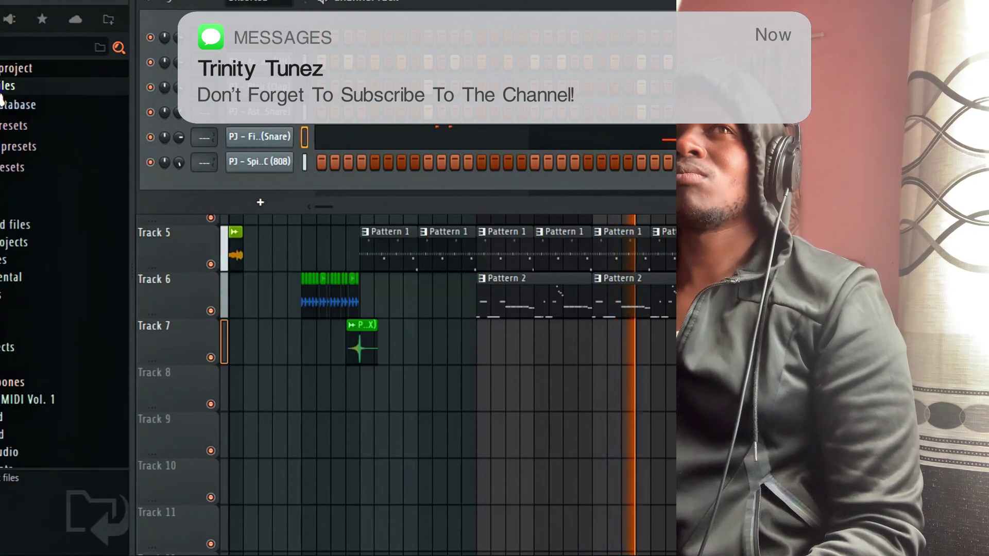
# - Place a short D#5 hi-hat note late in bar 1 and chop it into four notes with the default chopper pattern
pyautogui.press('F7')
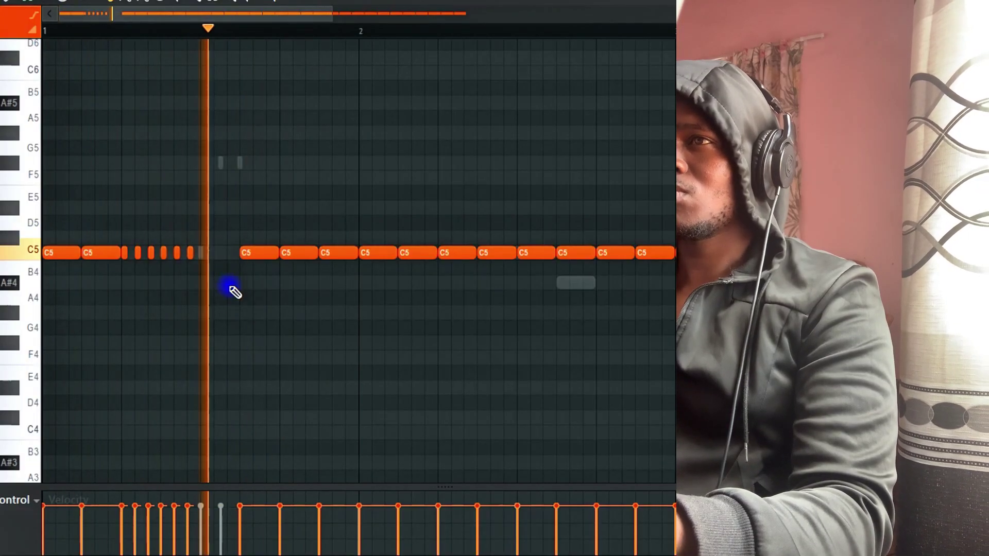
pyautogui.press('space')
pyautogui.press('space')
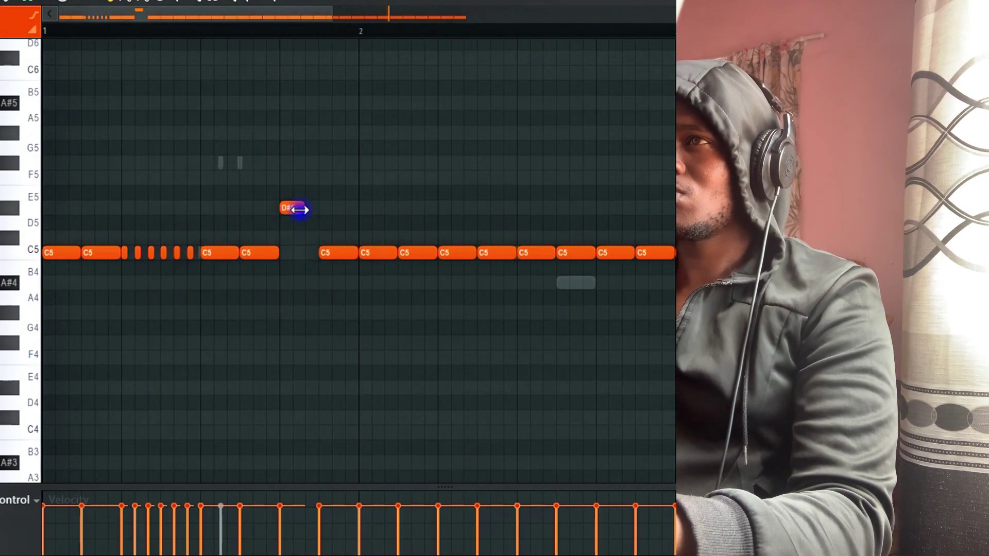
pyautogui.moveTo(293, 209)
pyautogui.mouseDown()
pyautogui.moveTo(291, 225)
pyautogui.moveTo(295, 198)
pyautogui.mouseUp()
pyautogui.hotkey('alt', 'u')
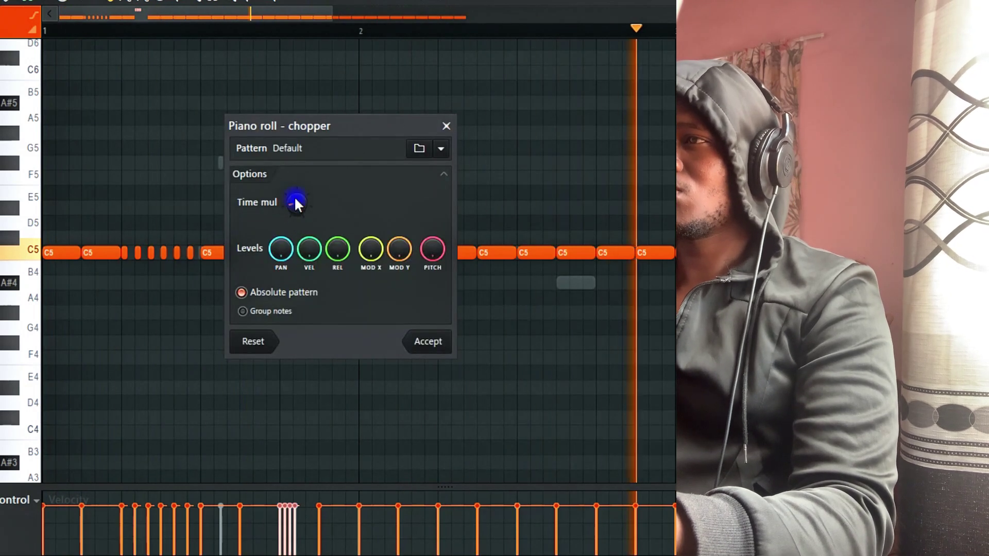
pyautogui.click(427, 342)
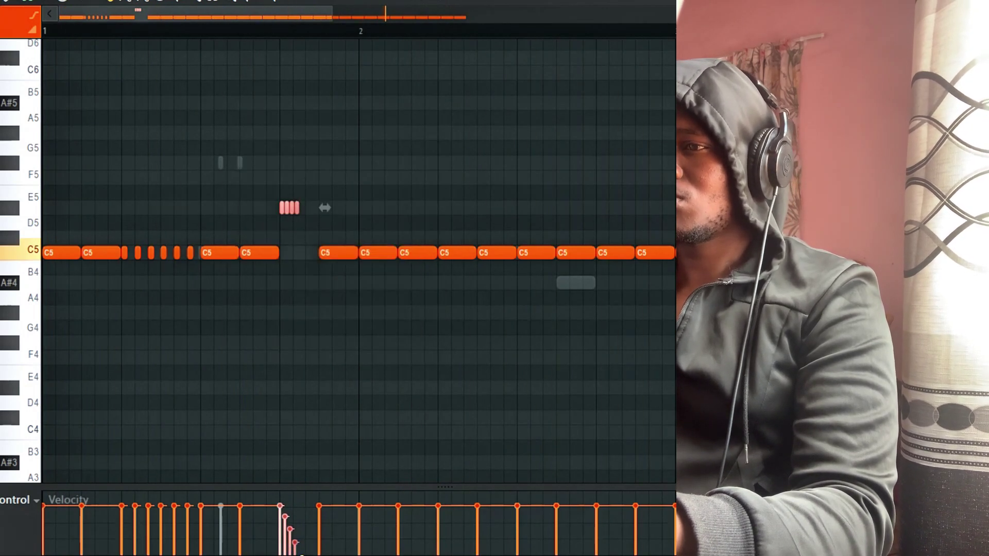
# - Add a four-note G4 hi-hat roll with falling velocities at the start of bar 2 and chopped A#4 notes further on
pyautogui.click(13, 2)
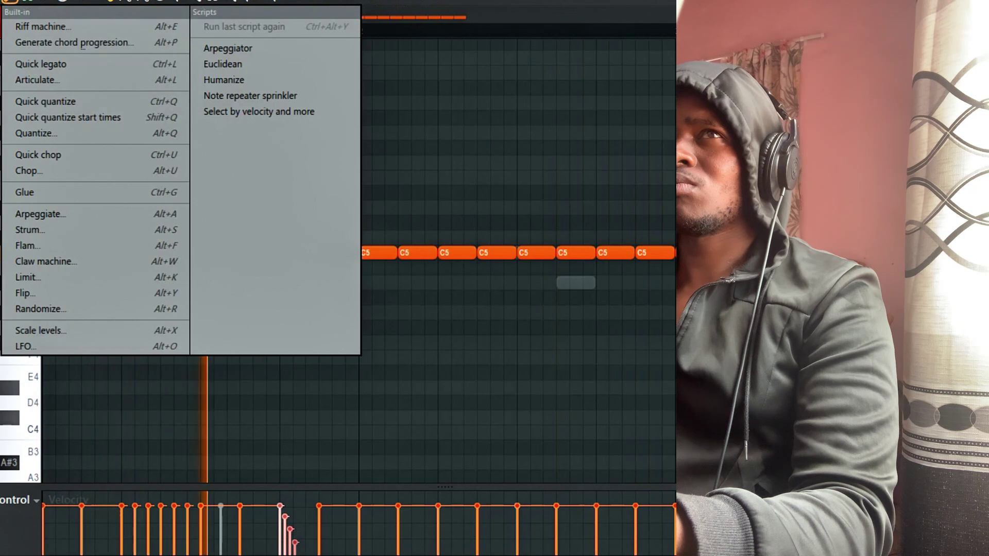
pyautogui.click(27, 3)
pyautogui.click(342, 161)
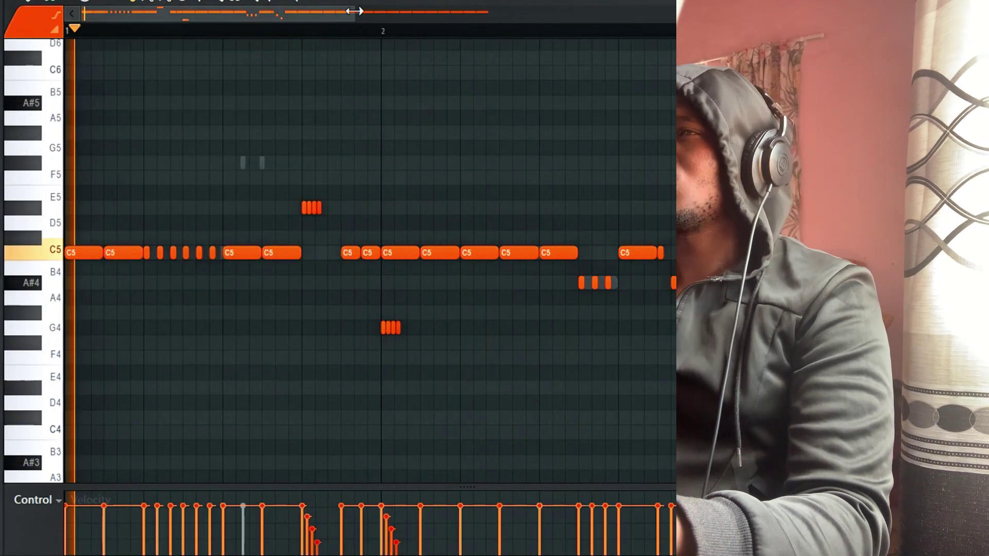
# - Delete the plain C5 hi-hat notes in bars 3 and 4
pyautogui.moveTo(359, 11); pyautogui.dragTo(676, 12)
pyautogui.moveTo(670, 187); pyautogui.dragTo(346, 258)
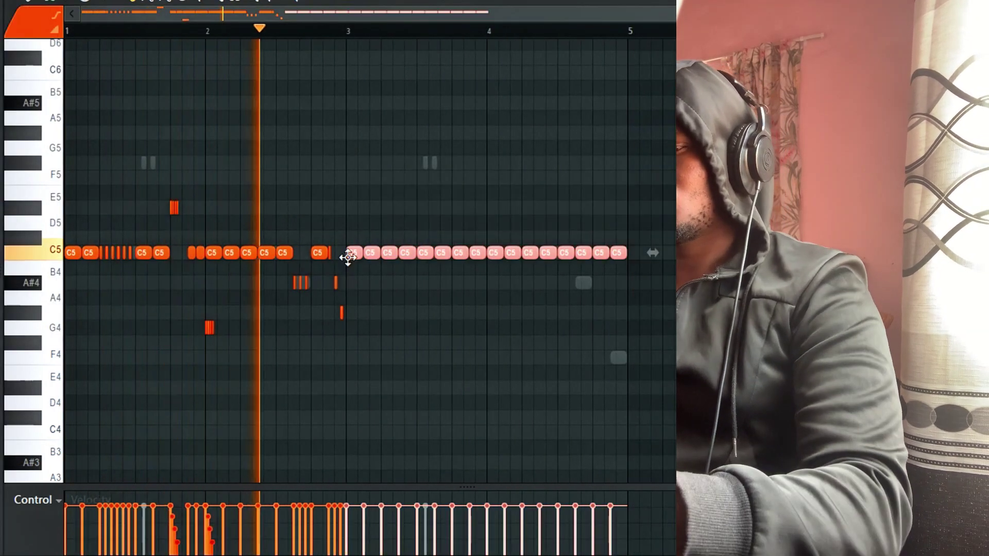
pyautogui.press('Delete')
# - Duplicate the two-bar hi-hat pattern from bars 1 and 2 so the copy starts exactly on bar 3
pyautogui.hotkey('ctrl', 'b')
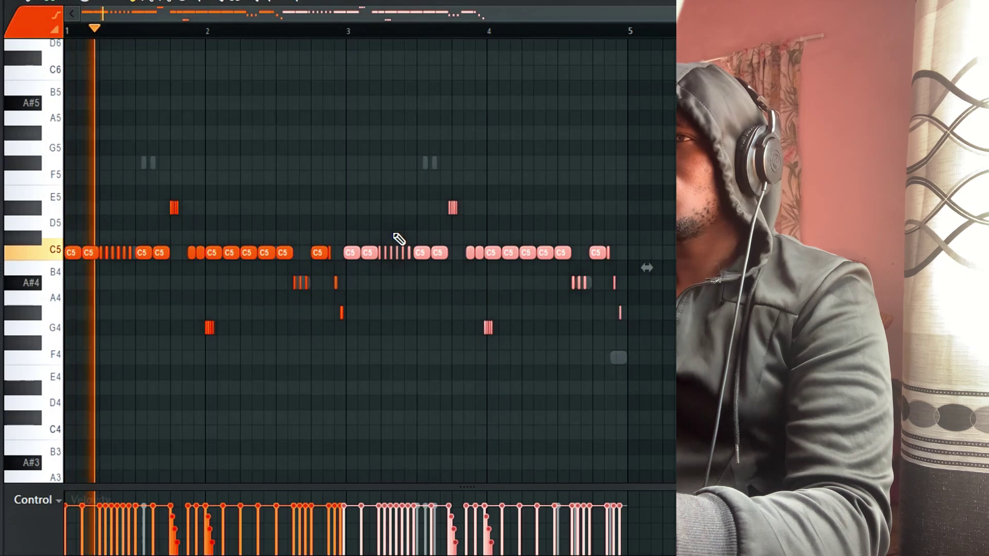
pyautogui.press('Delete')
pyautogui.click(50, 3)
pyautogui.click(63, 37)
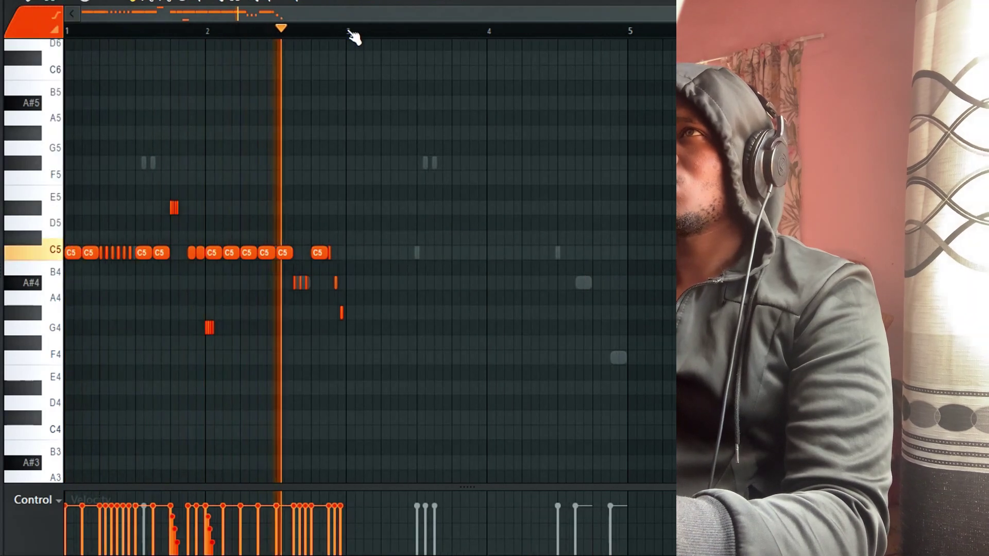
pyautogui.hotkey('ctrl', 'a')
pyautogui.hotkey('ctrl', 'b')
pyautogui.hotkey('ctrl', 'd')
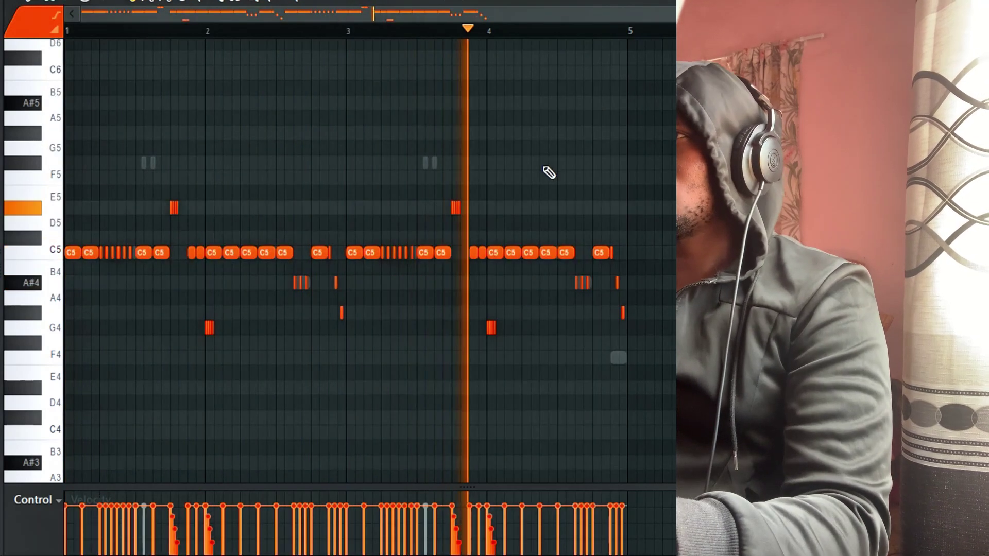
# - Add an F4 hi-hat roll midway through bar 4 and a lower roll just after it
pyautogui.moveTo(539, 292); pyautogui.dragTo(564, 361)
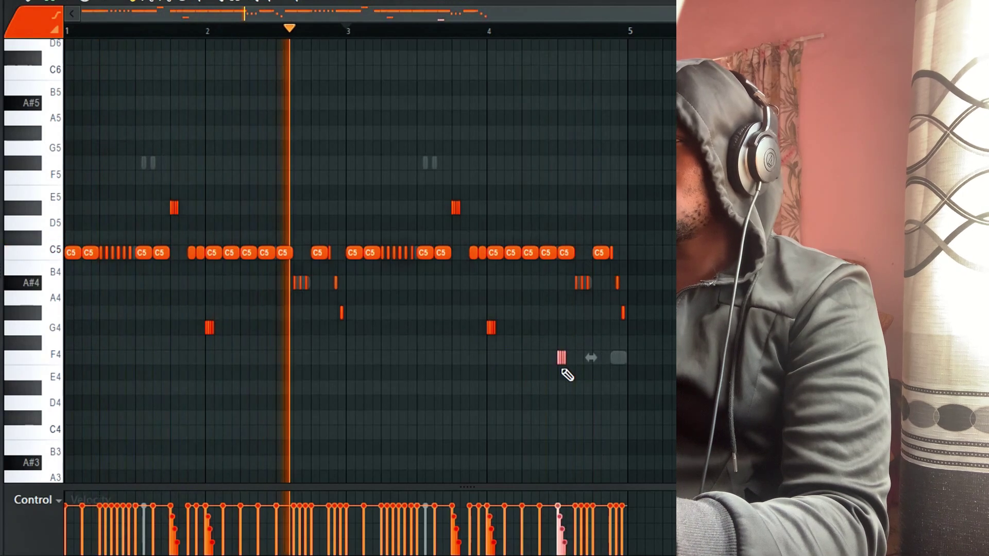
pyautogui.moveTo(628, 337); pyautogui.dragTo(577, 392)
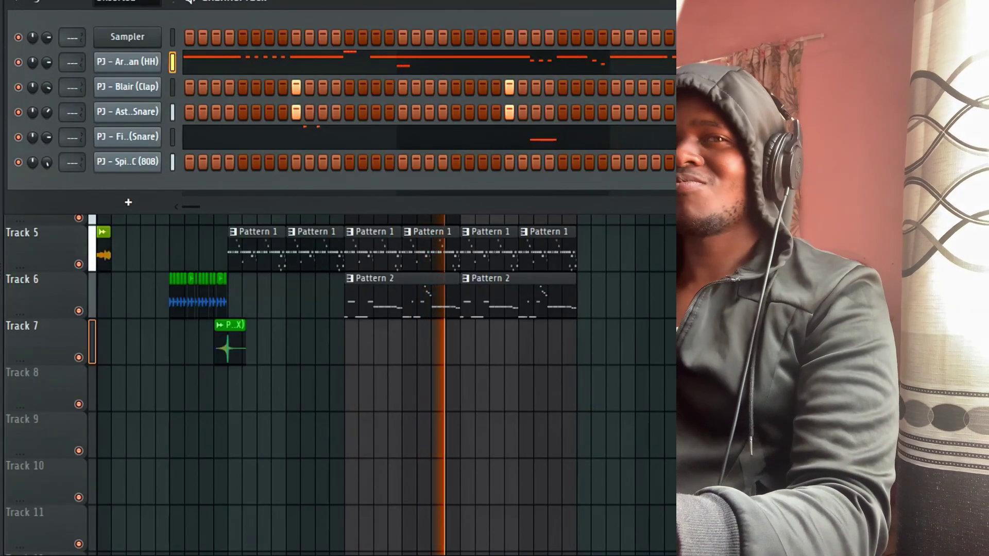
# - Replace the sample in the layered PJ - Mein (HH) channel with PJ - Valet (HH) and open its envelope settings
pyautogui.moveTo(61, 358); pyautogui.dragTo(69, 367)
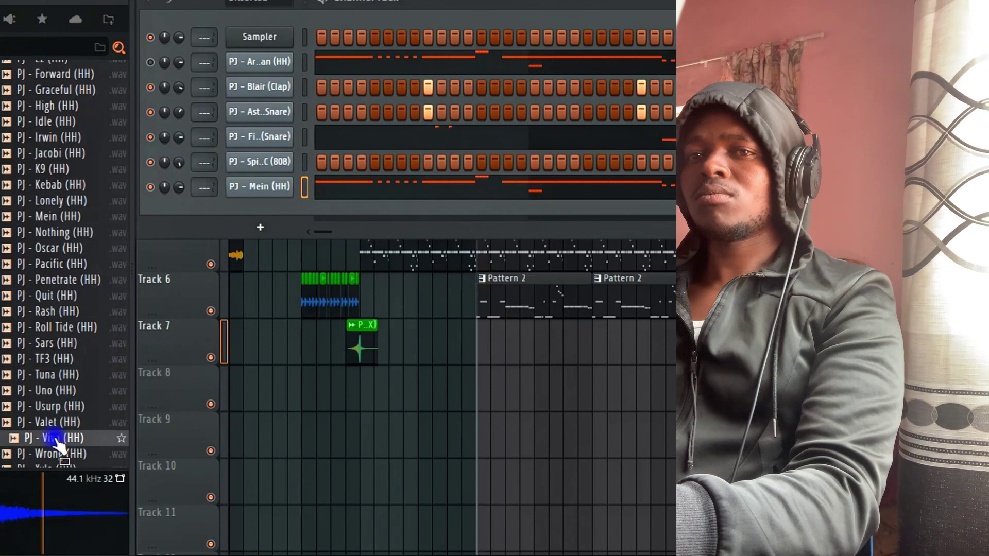
pyautogui.rightClick(58, 421)
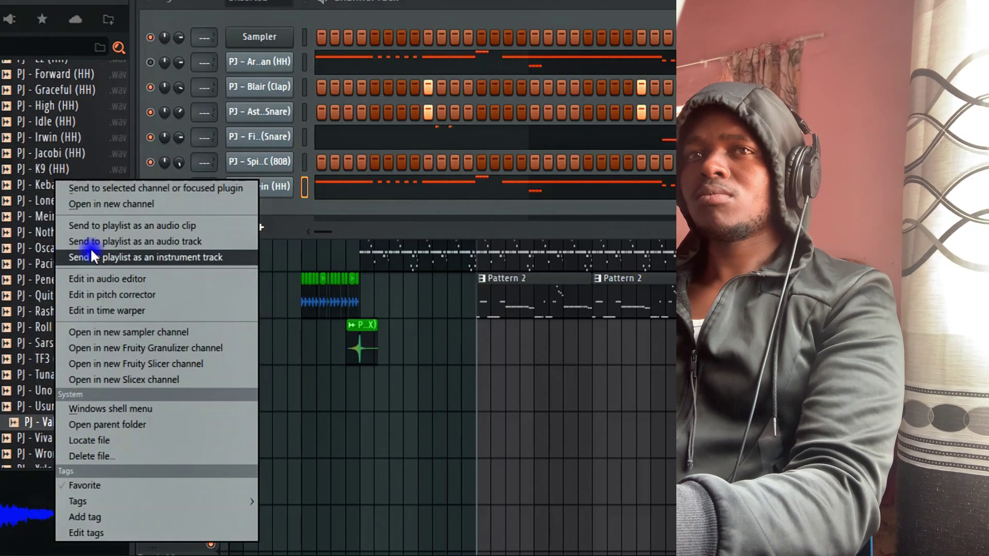
pyautogui.click(107, 189)
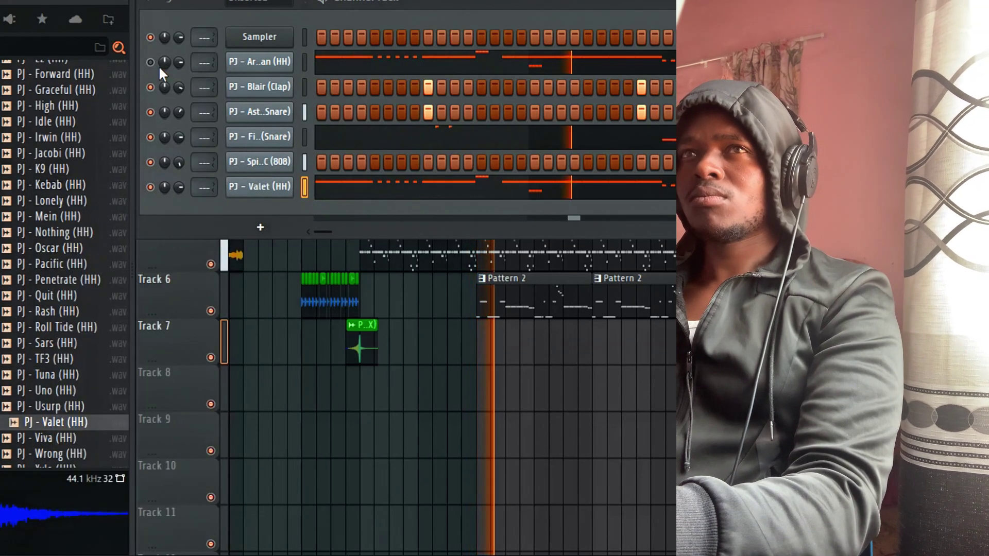
pyautogui.click(247, 191)
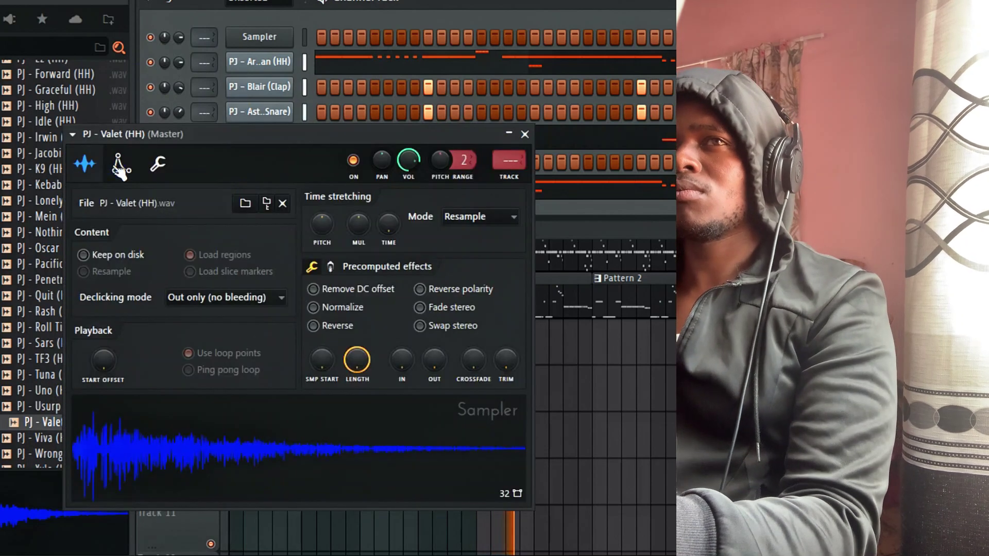
pyautogui.click(121, 164)
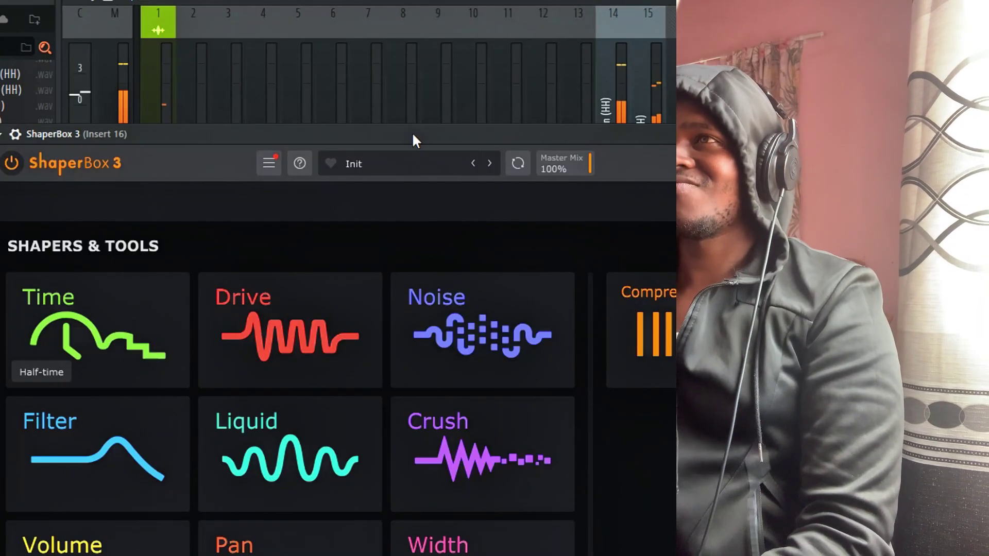
# - Load the Cool Fill preset from the Reverse category in ShaperBox 3 on Insert 16 and toggle the PJ - Valet (HH) mixer track's mute
pyautogui.moveTo(413, 134); pyautogui.dragTo(396, 52)
pyautogui.click(392, 76)
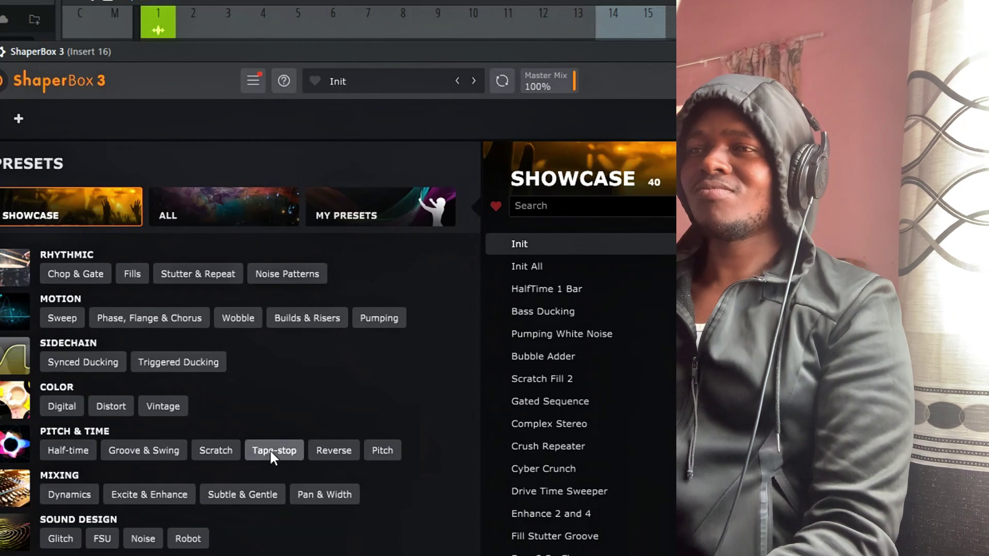
pyautogui.click(323, 451)
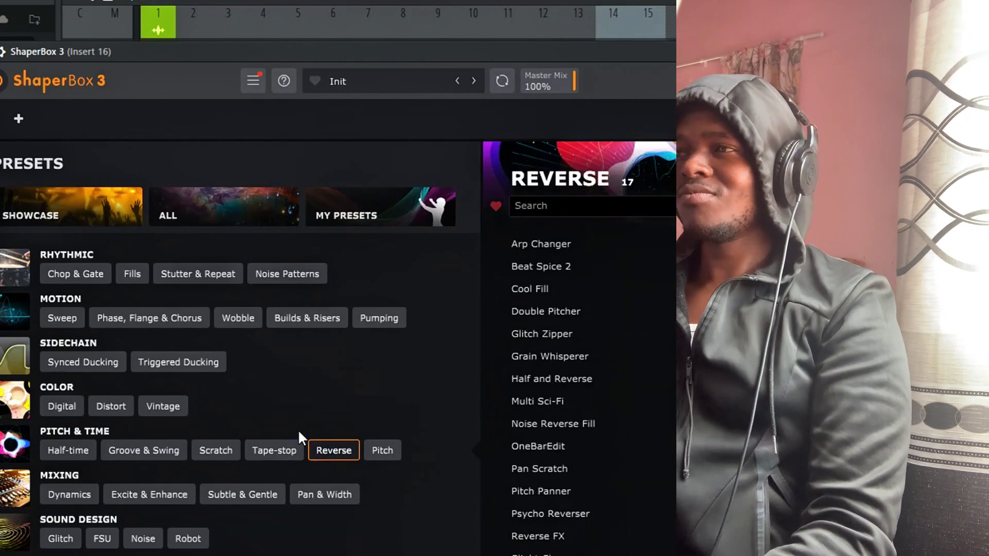
pyautogui.click(573, 295)
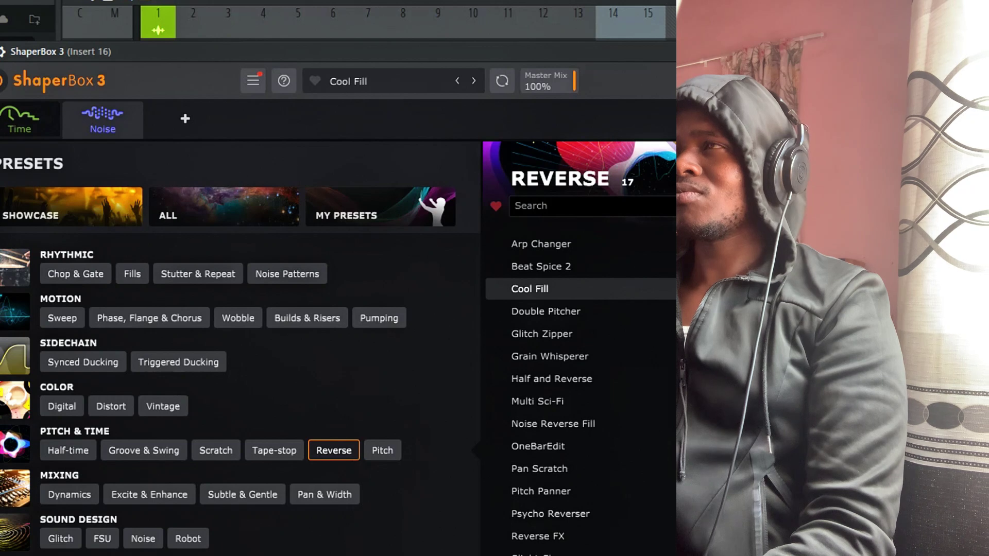
pyautogui.moveTo(648, 51); pyautogui.dragTo(601, 225)
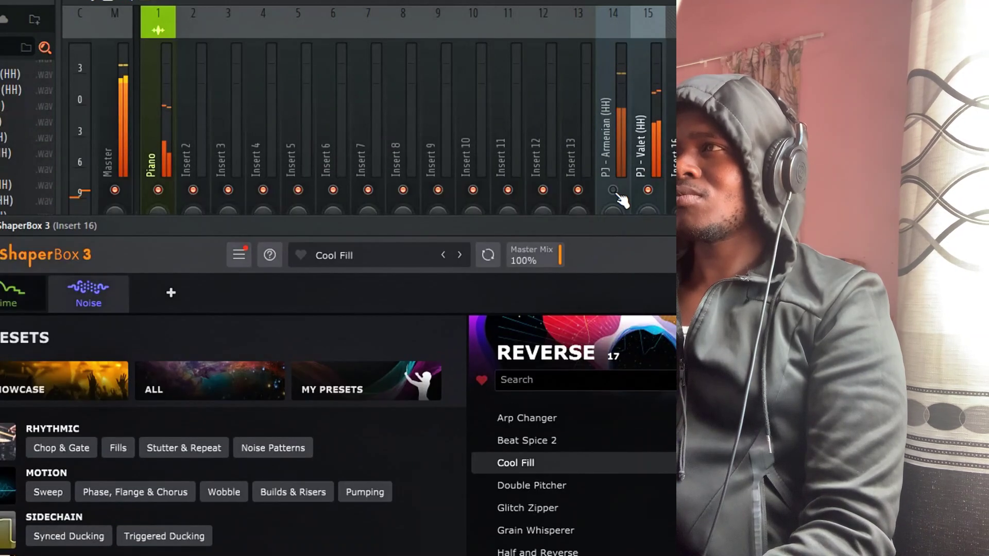
pyautogui.click(648, 191)
# - Shape the ShaperBox 3 (Insert 16) mix level automation to stay at zero from bar 33 except for a short full-level burst in bar 34
pyautogui.press('F5')
pyautogui.moveTo(599, 13); pyautogui.dragTo(565, 15)
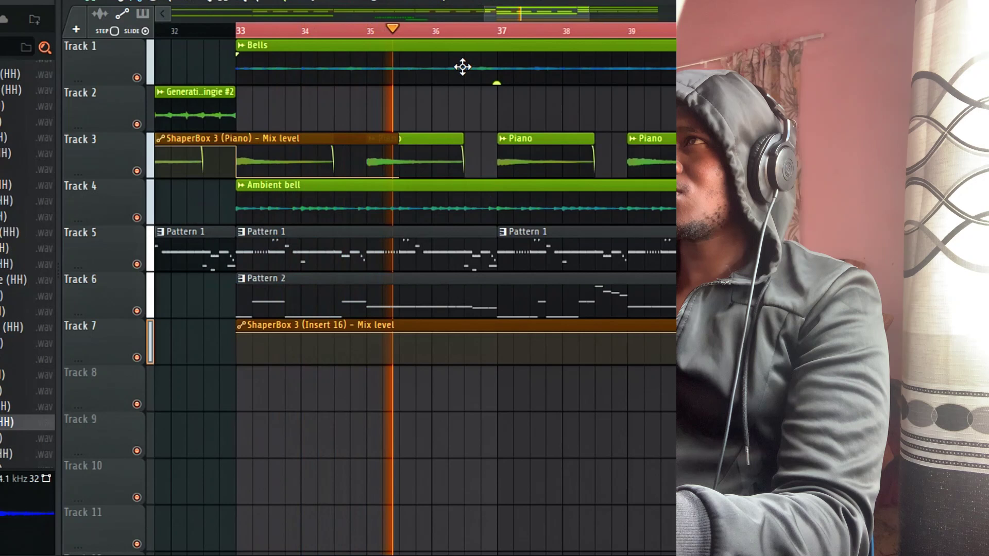
pyautogui.moveTo(587, 15); pyautogui.dragTo(508, 10)
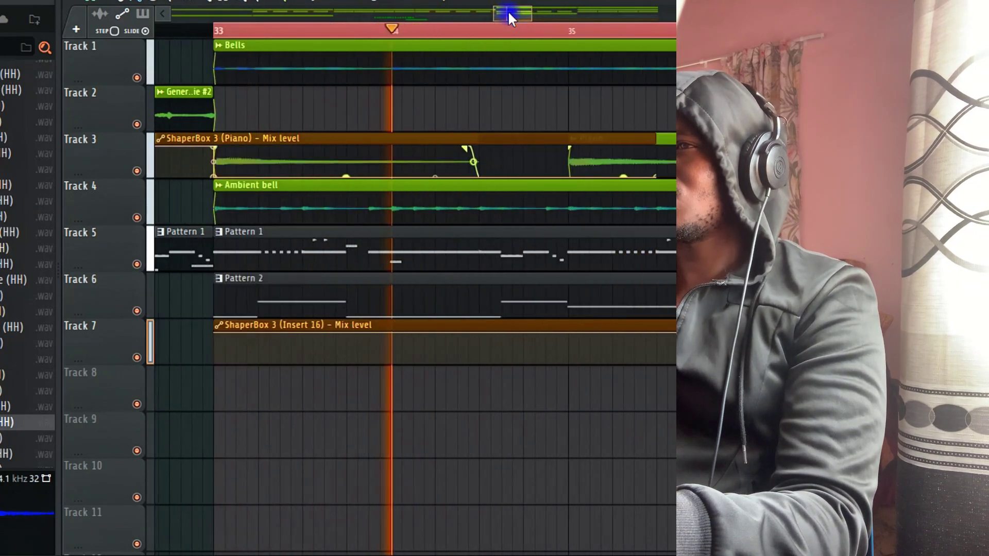
pyautogui.moveTo(458, 342); pyautogui.dragTo(466, 358)
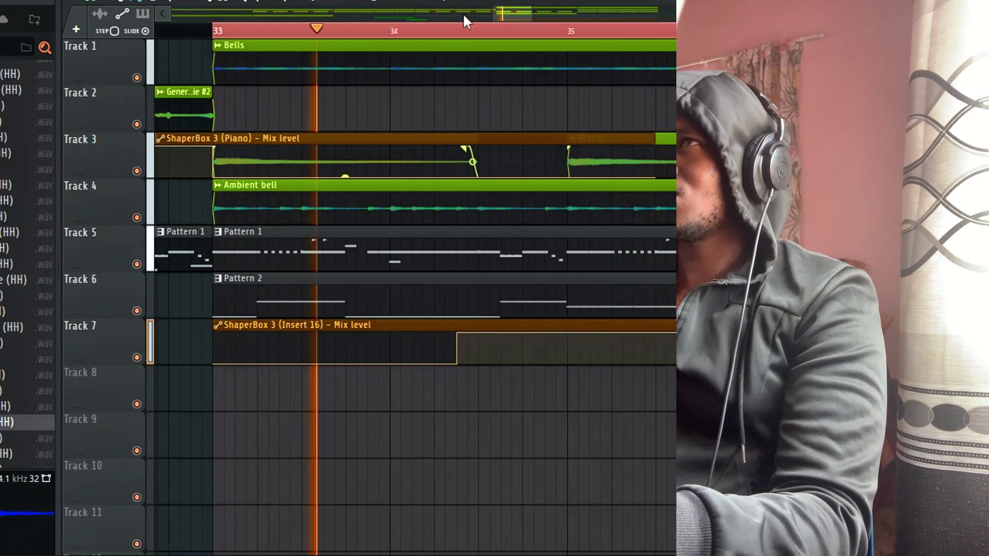
pyautogui.moveTo(512, 11); pyautogui.dragTo(525, 11)
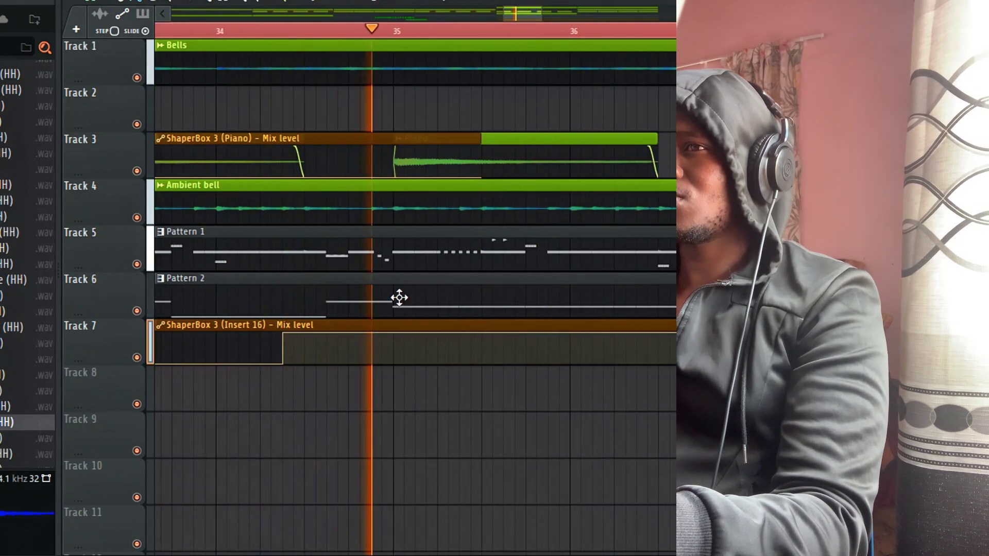
pyautogui.moveTo(309, 340); pyautogui.dragTo(319, 360)
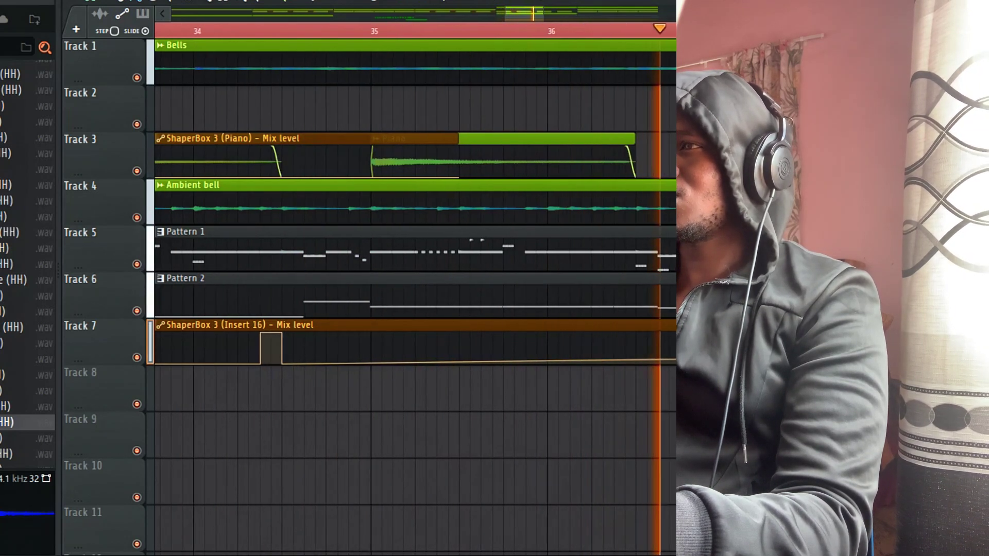
# - Add a second full-level burst in the last quarter of bar 36 to the ShaperBox 3 (Insert 16) mix level automation
pyautogui.rightClick(656, 325)
pyautogui.hotkey('ctrl', 'z')
pyautogui.press('space')
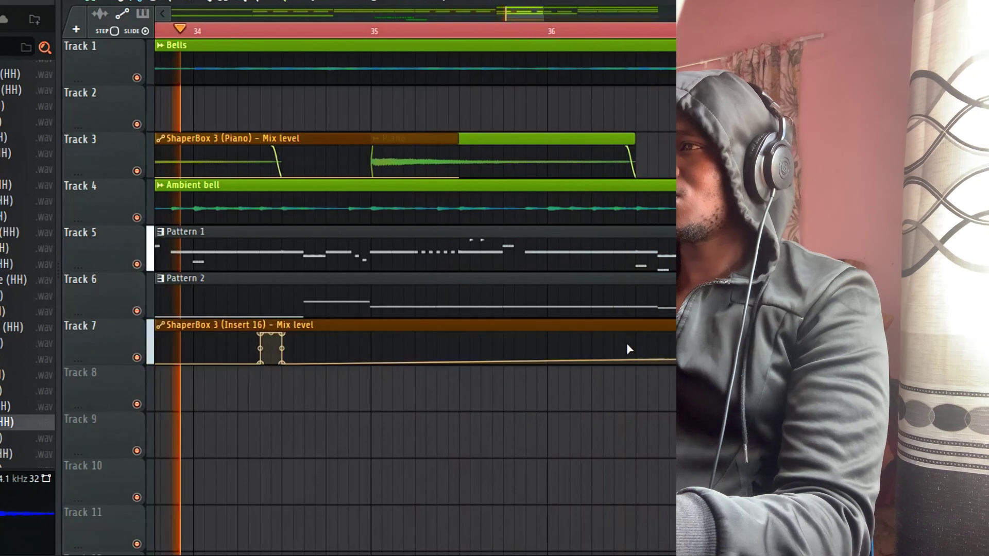
pyautogui.moveTo(614, 344); pyautogui.dragTo(614, 395)
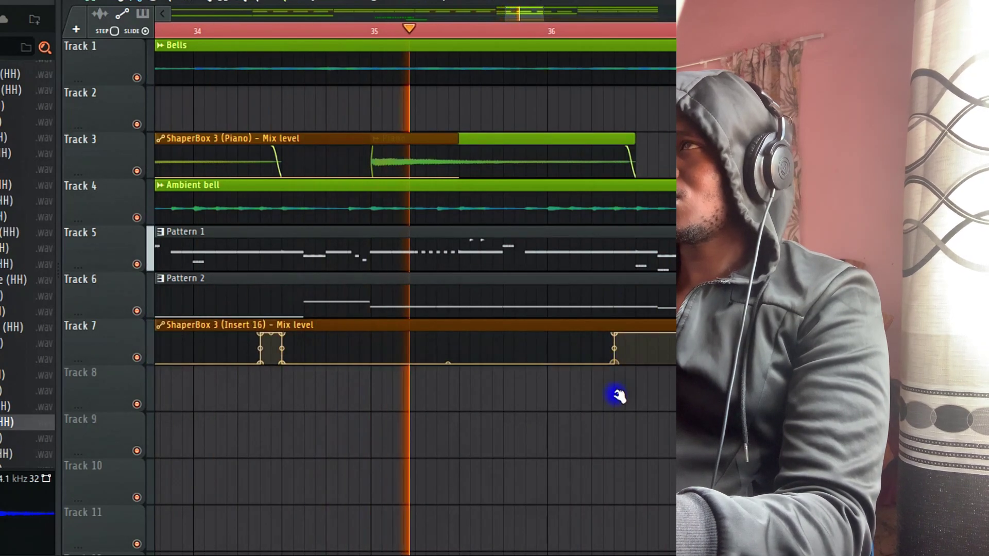
pyautogui.moveTo(525, 14); pyautogui.dragTo(534, 14)
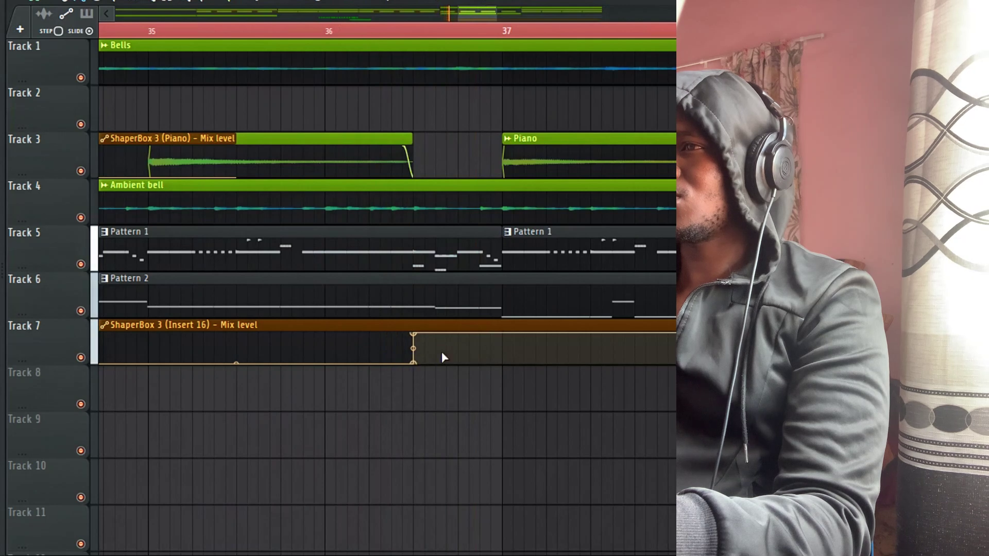
pyautogui.press('F9')
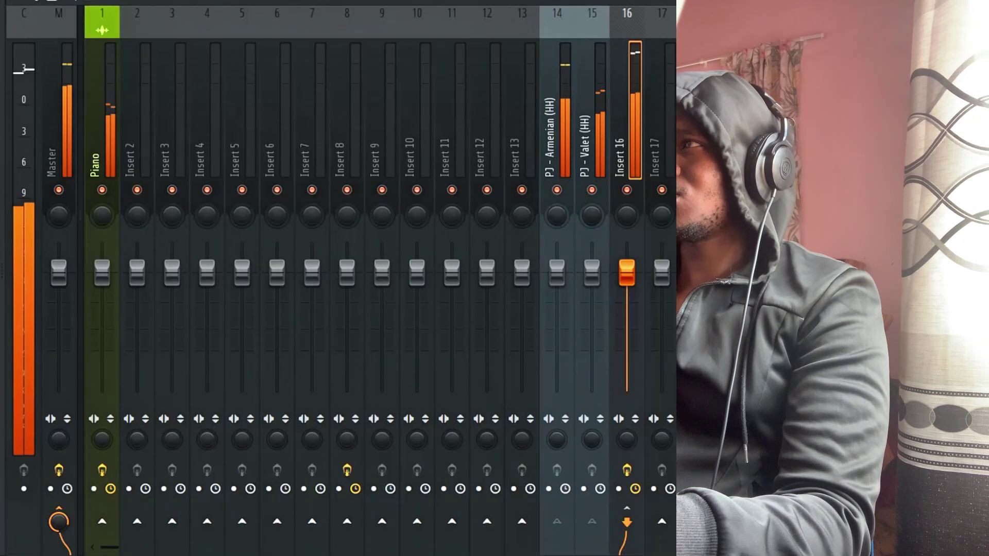
pyautogui.press('F9')
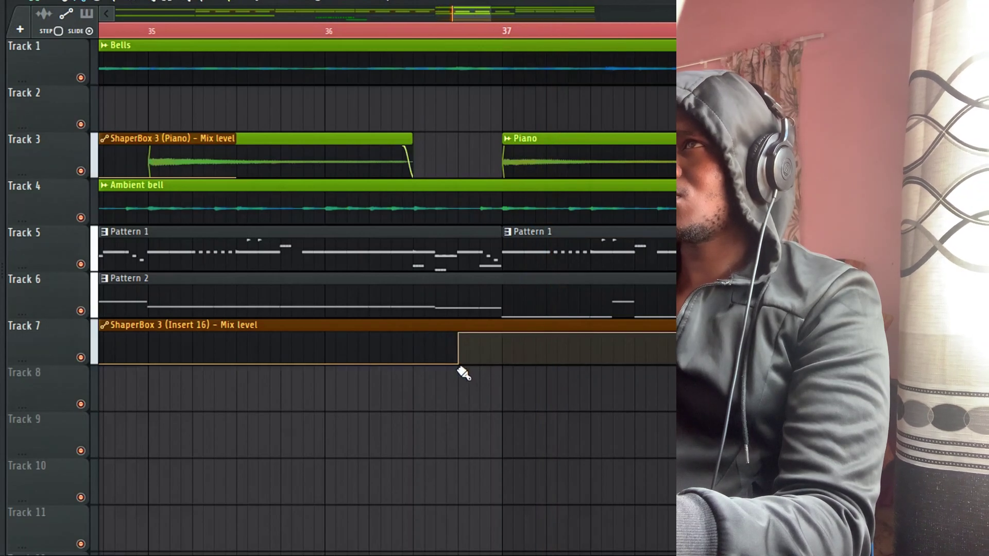
pyautogui.click(376, 33)
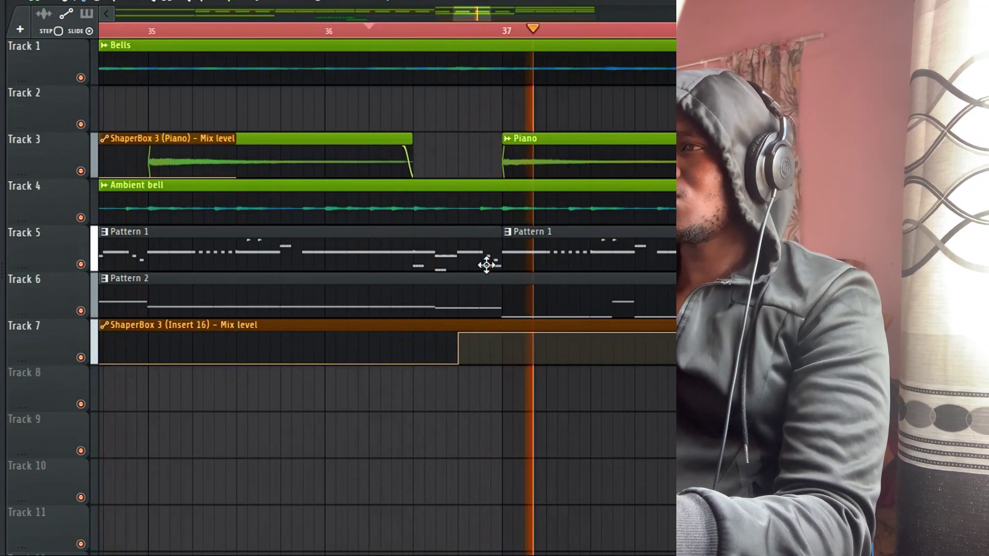
pyautogui.rightClick(500, 338)
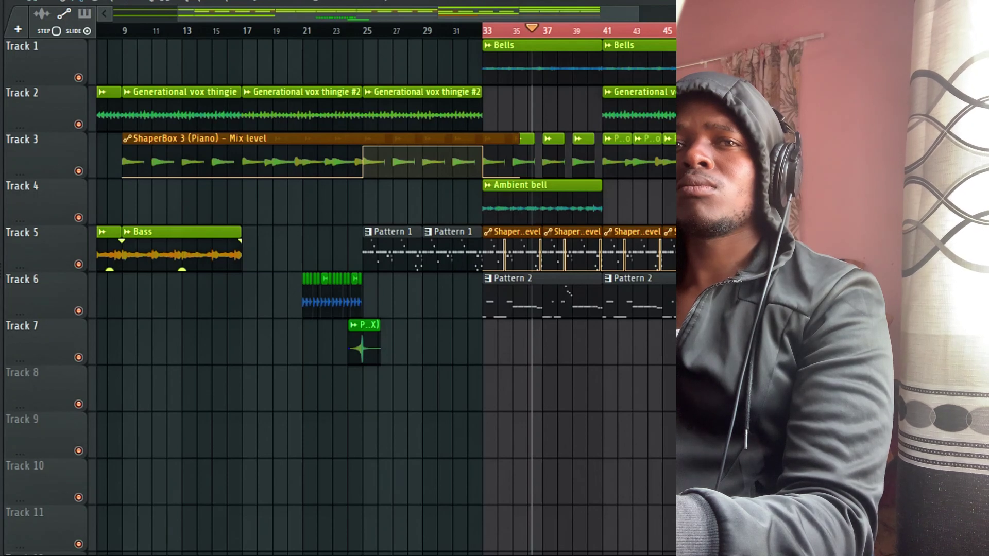
# - Load the Hat_Open_-10 sample into a new channel and add an open-hat hit on step 5
pyautogui.rightClick(83, 182)
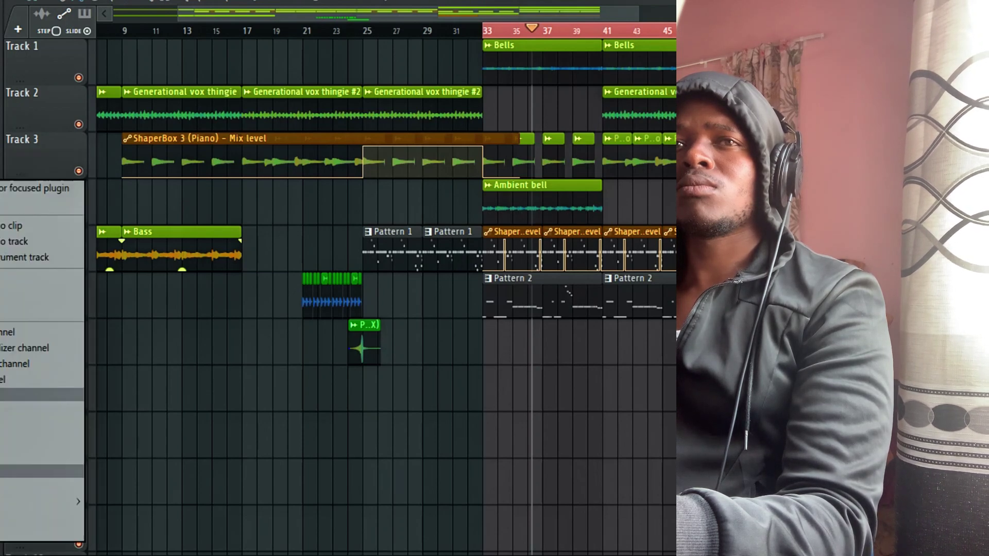
pyautogui.click(41, 204)
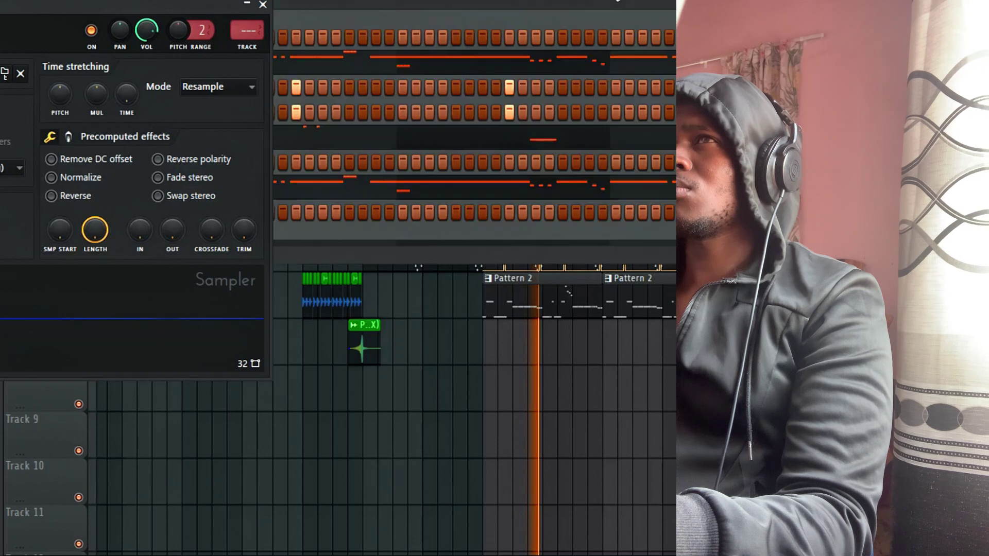
pyautogui.click(265, 6)
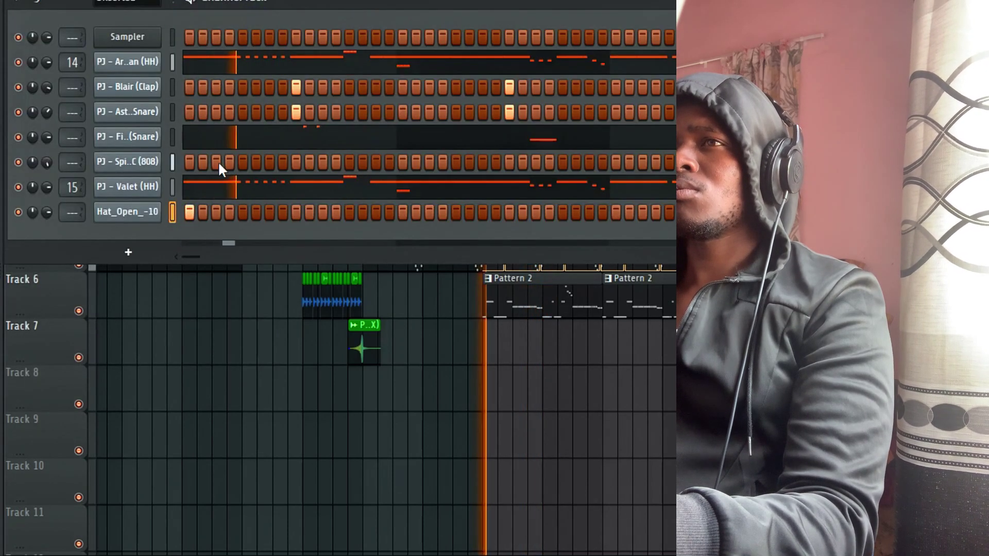
pyautogui.click(242, 211)
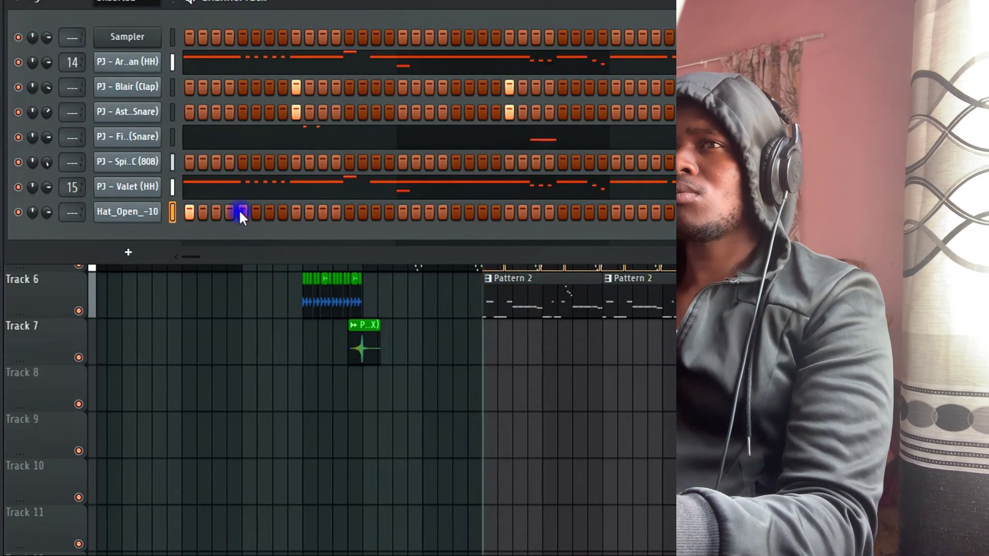
pyautogui.rightClick(141, 211)
pyautogui.press('Escape')
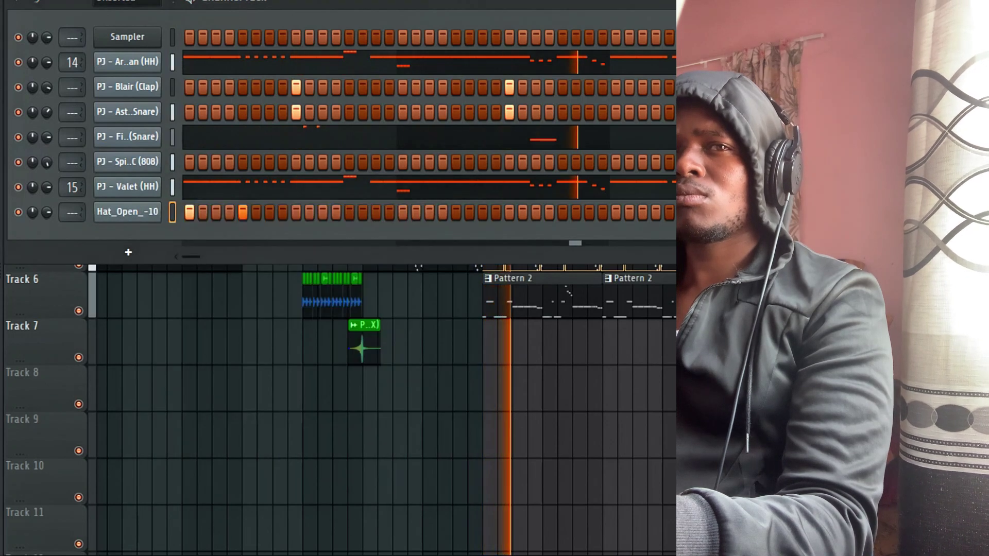
# - Replace the open-hat channel's sample with Hat_Open_-03 and audition it in the beat
pyautogui.rightClick(3, 181)
pyautogui.click(47, 188)
pyautogui.press('space')
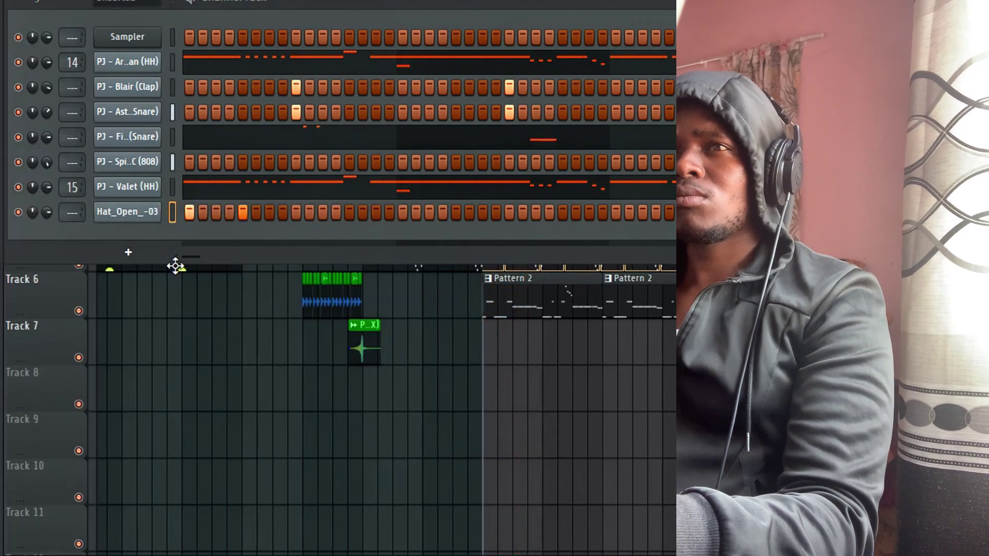
pyautogui.press('space')
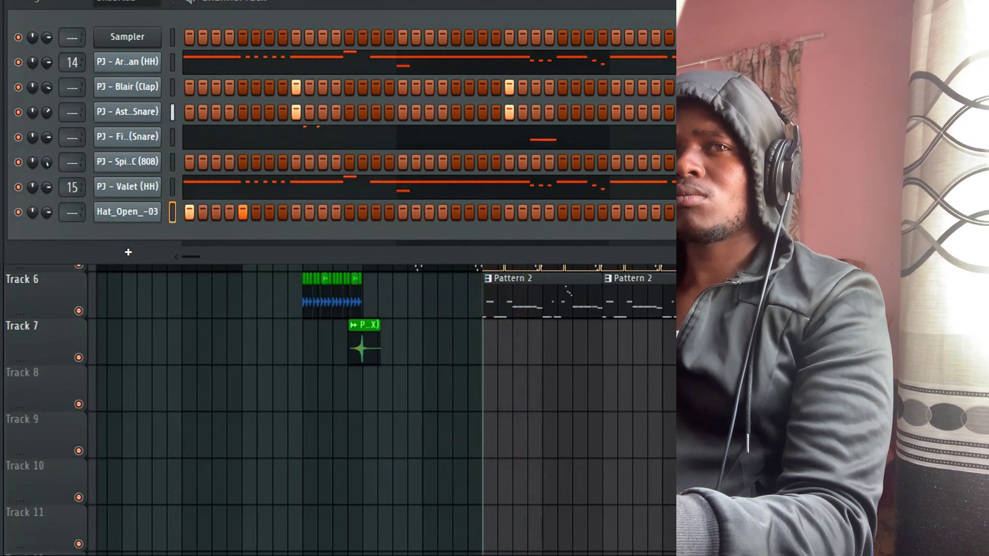
pyautogui.rightClick(3, 181)
pyautogui.click(46, 187)
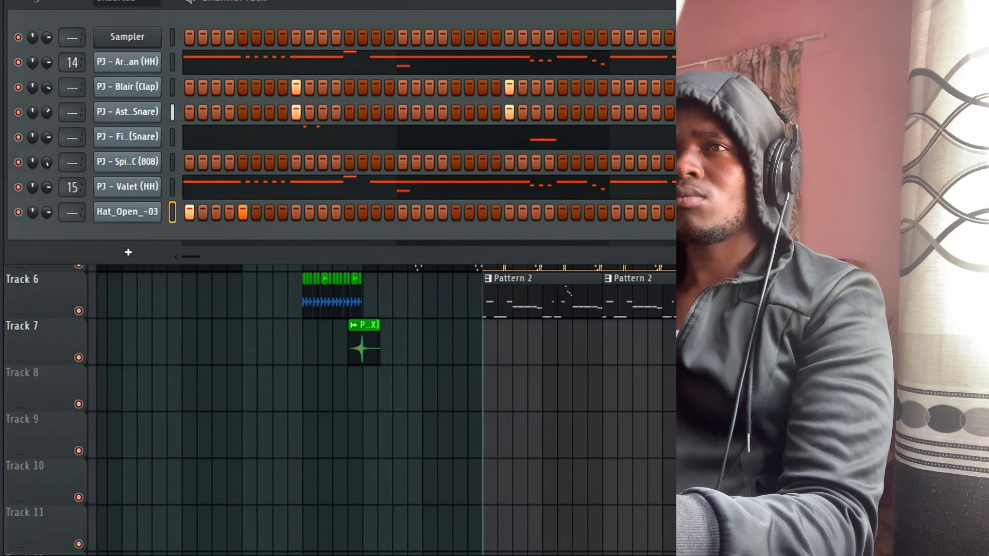
# - Increase the open-hat sample's fade-out, lower its channel volume, and open the hat's notes in the piano roll
pyautogui.click(160, 214)
pyautogui.moveTo(172, 230); pyautogui.dragTo(172, 211)
pyautogui.press('space')
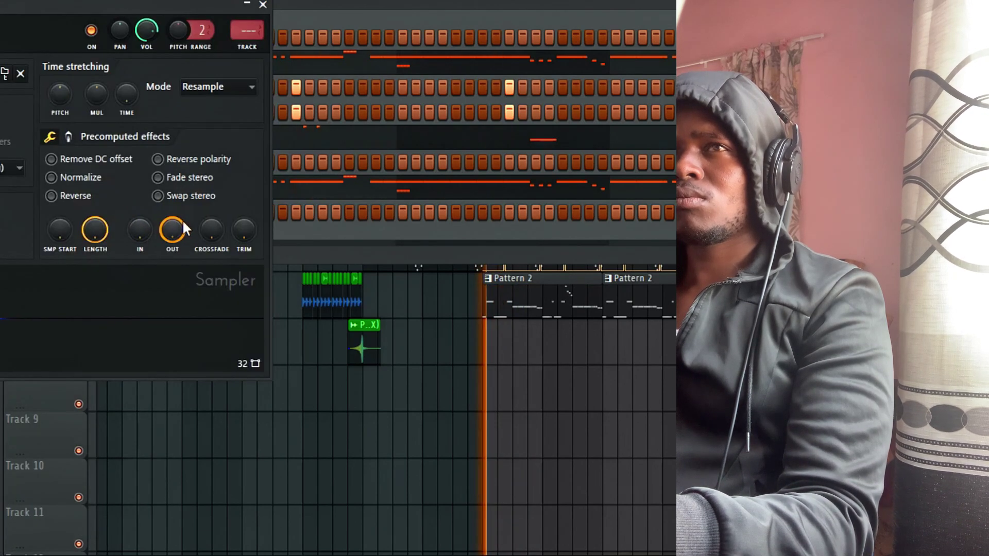
pyautogui.moveTo(146, 31); pyautogui.dragTo(147, 51)
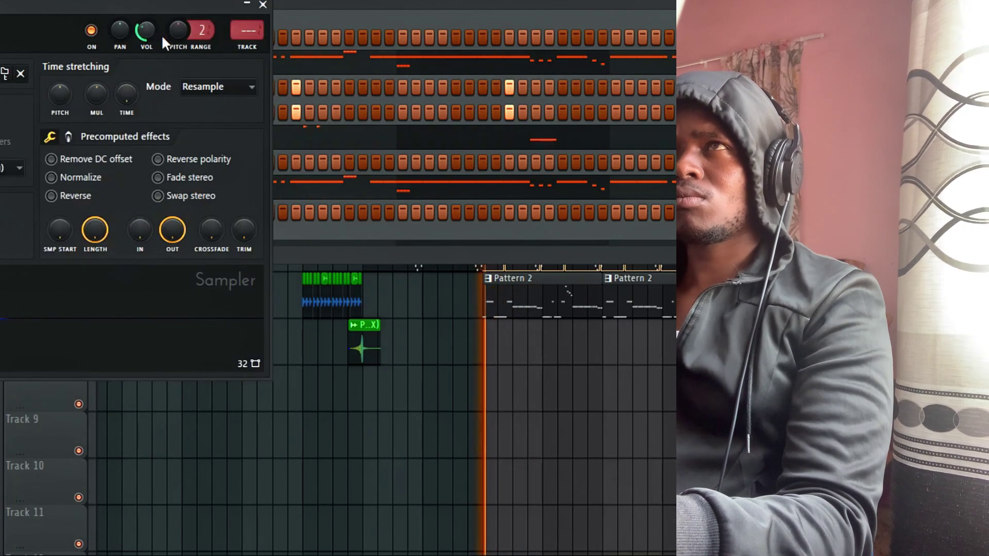
pyautogui.click(263, 5)
pyautogui.rightClick(196, 207)
pyautogui.click(199, 211)
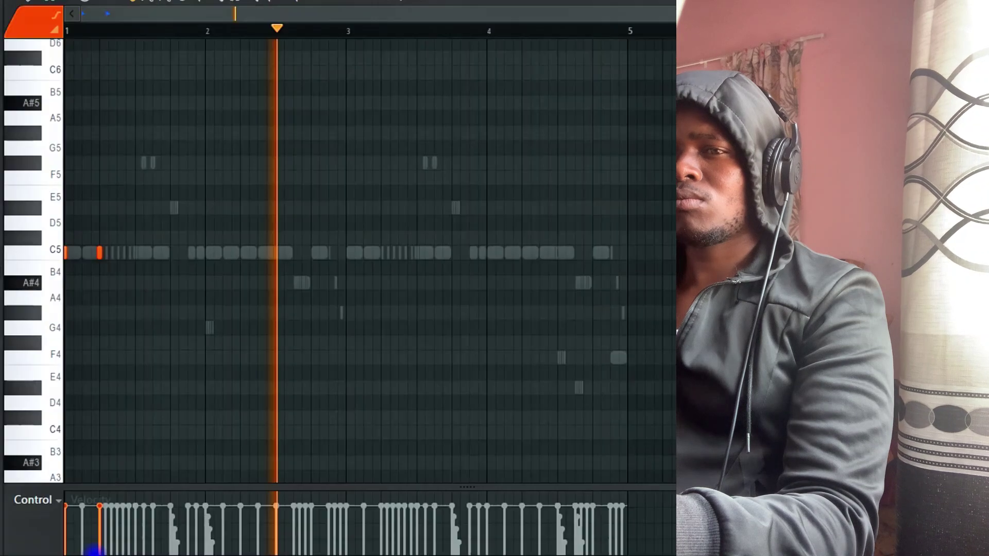
# - Increase the fade-out of the Hat_Open_-11 sample and close its channel settings
pyautogui.click(62, 503)
pyautogui.click(47, 440)
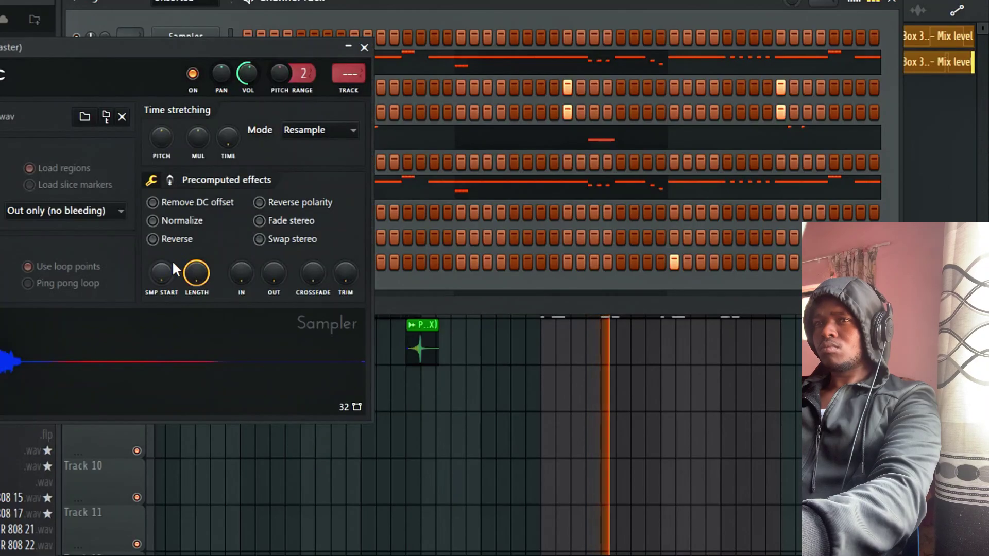
pyautogui.moveTo(269, 284); pyautogui.dragTo(269, 268)
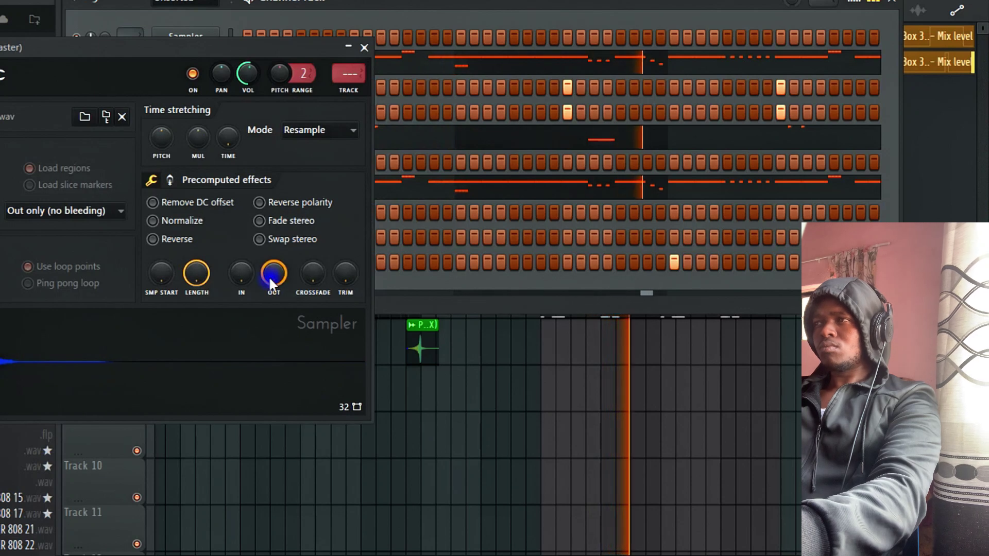
pyautogui.click(364, 48)
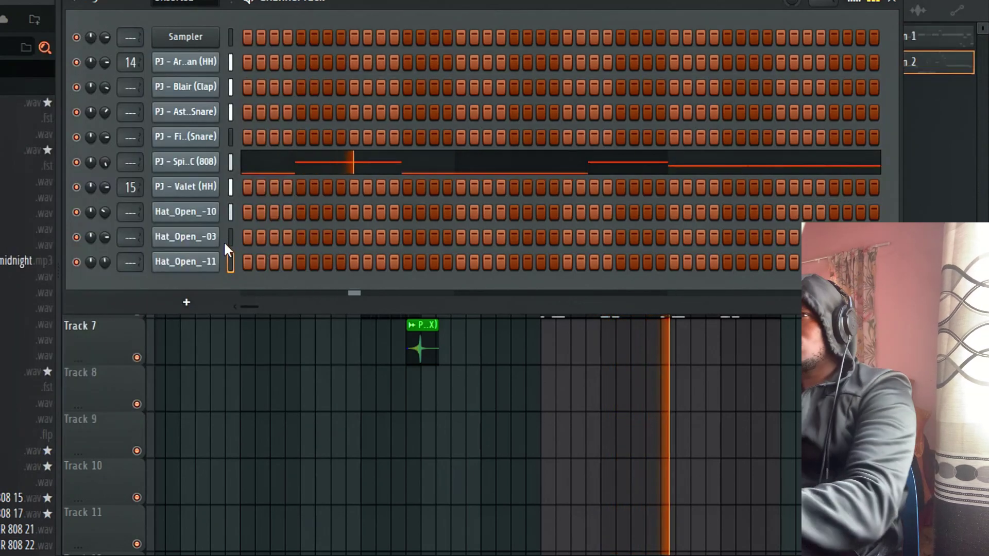
# - Copy the PJ - Spinz C (808) notes of Pattern 2 into the Hat_Open_-03 channel and adjust that channel's volume
pyautogui.rightClick(216, 162)
pyautogui.click(412, 163)
pyautogui.rightClick(188, 237)
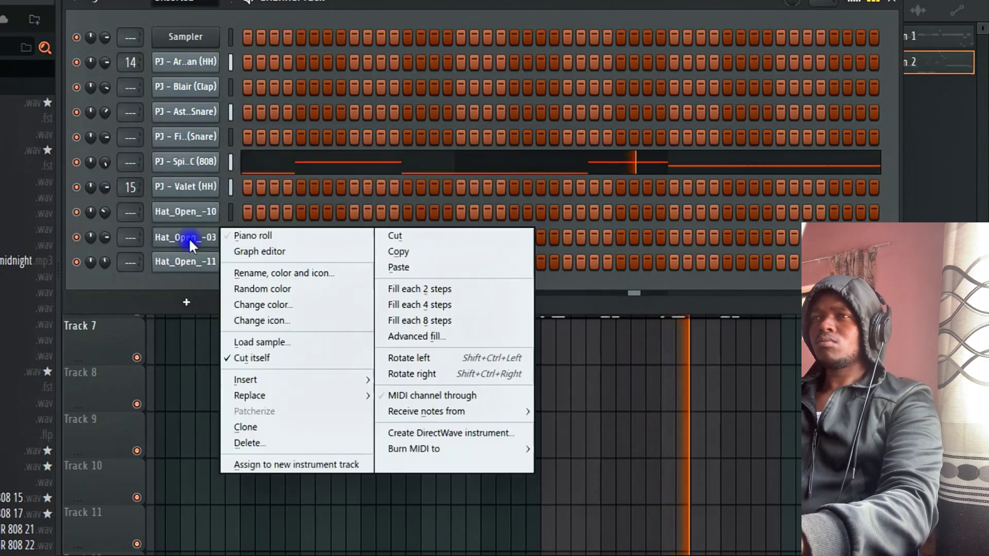
pyautogui.click(394, 265)
pyautogui.click(196, 241)
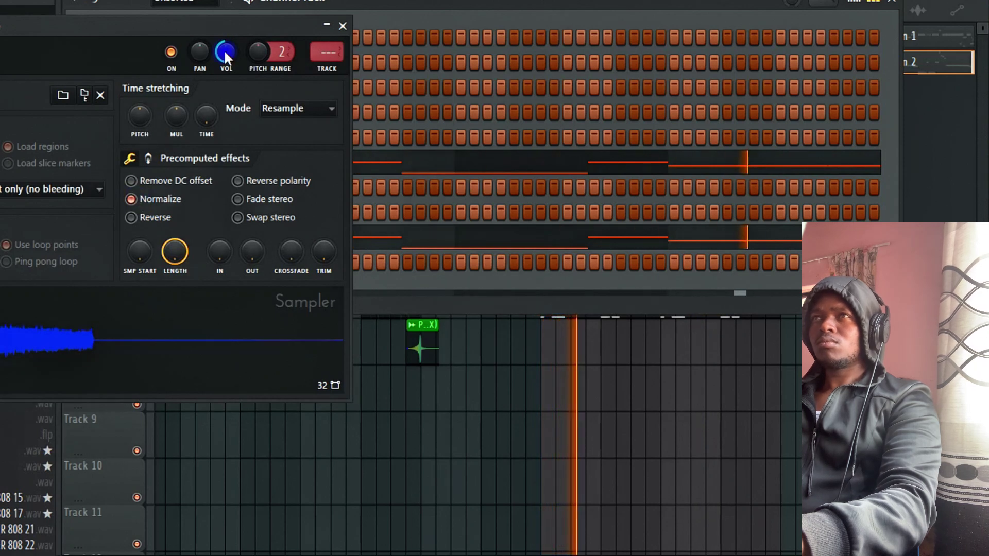
pyautogui.click(343, 24)
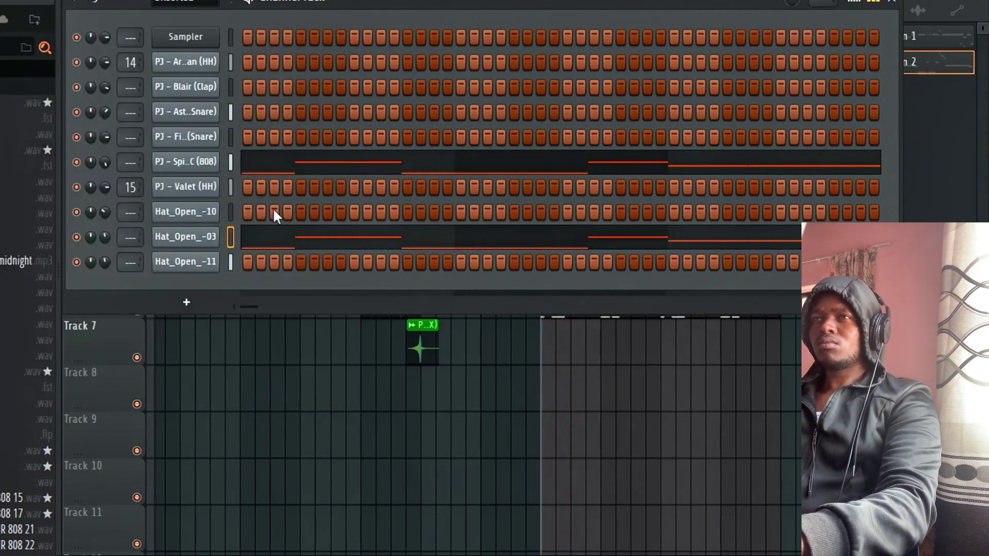
# - Thin out the Hat_Open_-03 notes in bars 1 and 2 by shortening both A#5 notes and deleting the long A#4
pyautogui.click(272, 237)
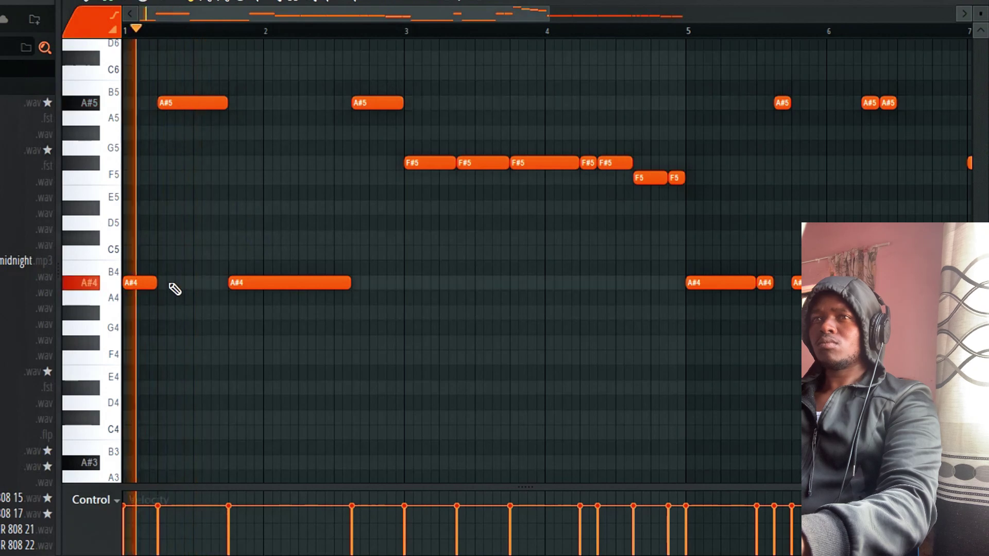
pyautogui.moveTo(136, 283); pyautogui.dragTo(154, 283)
pyautogui.press('space')
pyautogui.moveTo(225, 103); pyautogui.dragTo(193, 106)
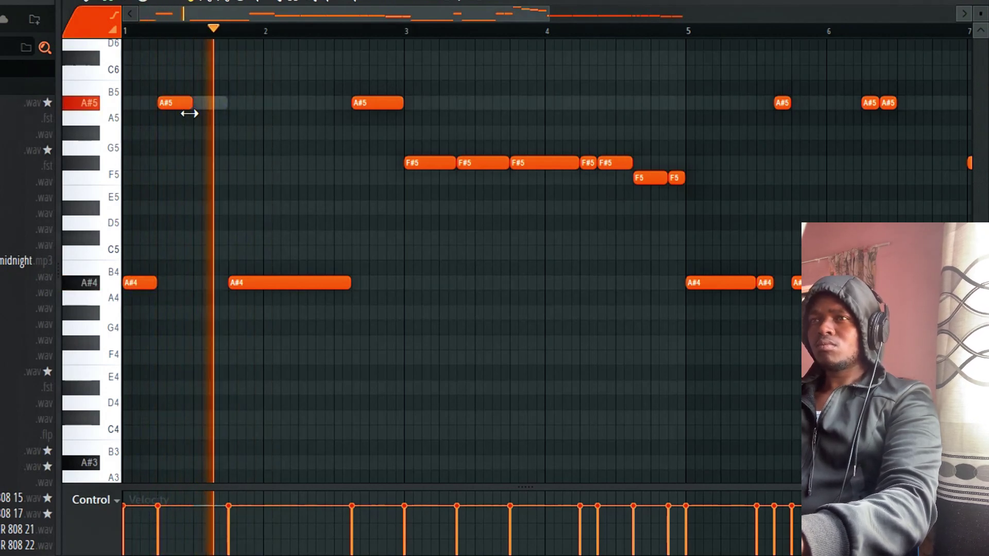
pyautogui.rightClick(269, 282)
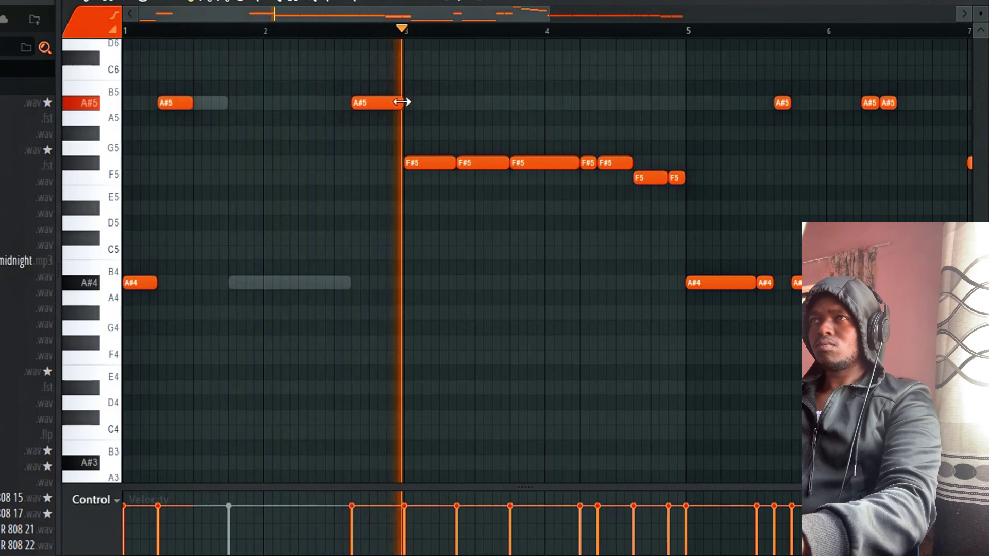
pyautogui.moveTo(402, 103); pyautogui.dragTo(345, 121)
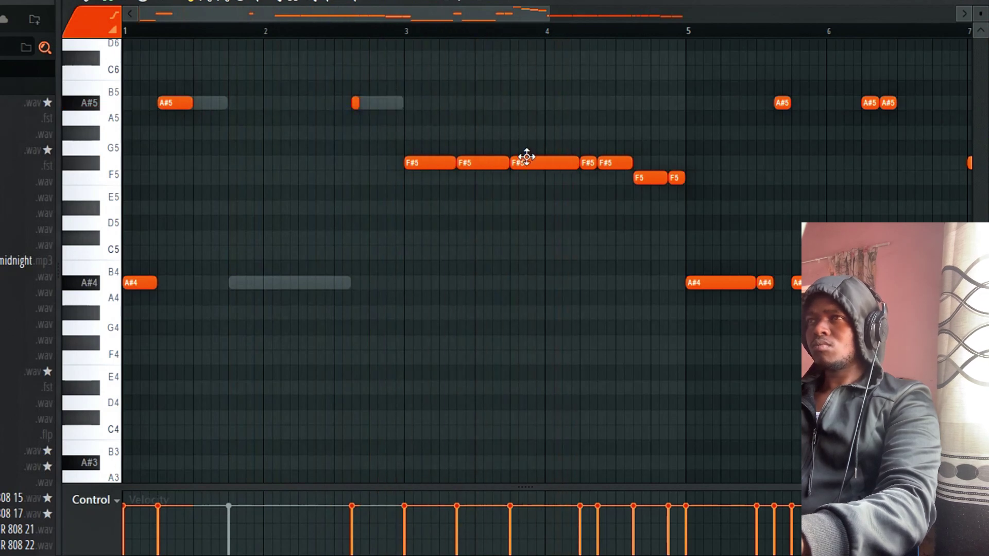
# - Turn the short A#5 note at the end of bar 2 into a two-hit roll and lower the second hit's velocity
pyautogui.scroll(3, 515, 154)
pyautogui.moveTo(356, 238)
pyautogui.mouseDown()
pyautogui.moveTo(385, 238)
pyautogui.moveTo(369, 237)
pyautogui.mouseUp()
pyautogui.click(388, 238)
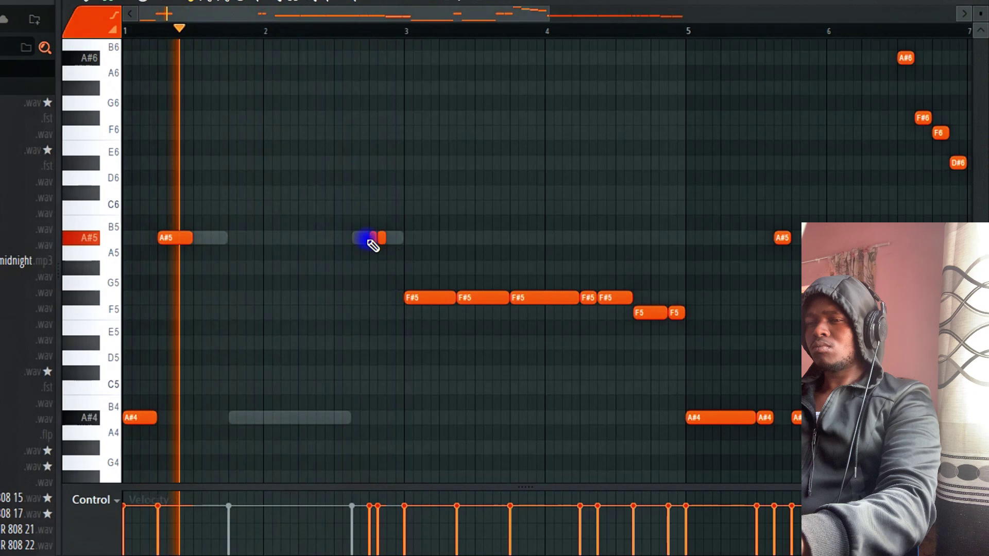
pyautogui.scroll(-2, 377, 239)
pyautogui.moveTo(374, 511); pyautogui.dragTo(379, 526)
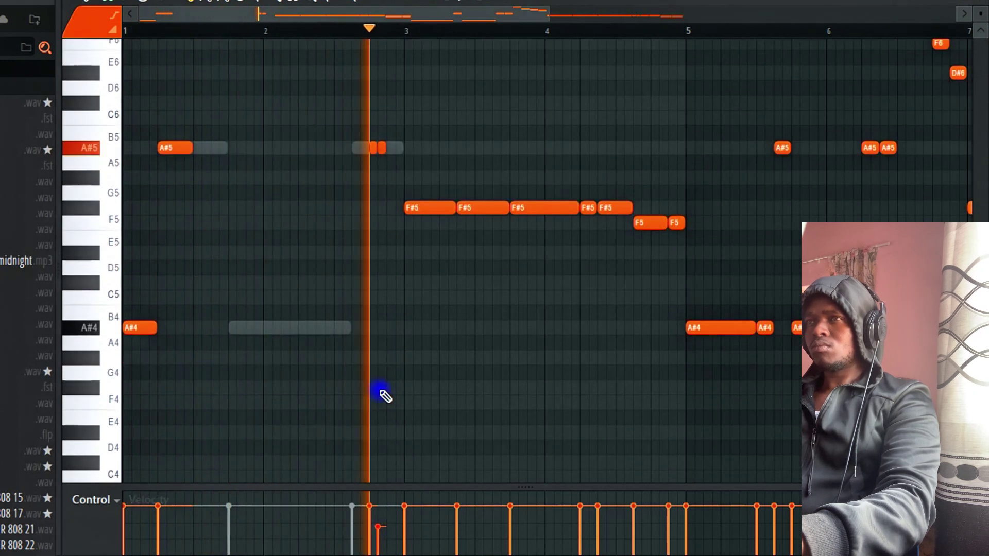
# - Transpose the two-hit roll in bar 2 down one octave to A#4 and play the pattern
pyautogui.press('space')
pyautogui.press('space')
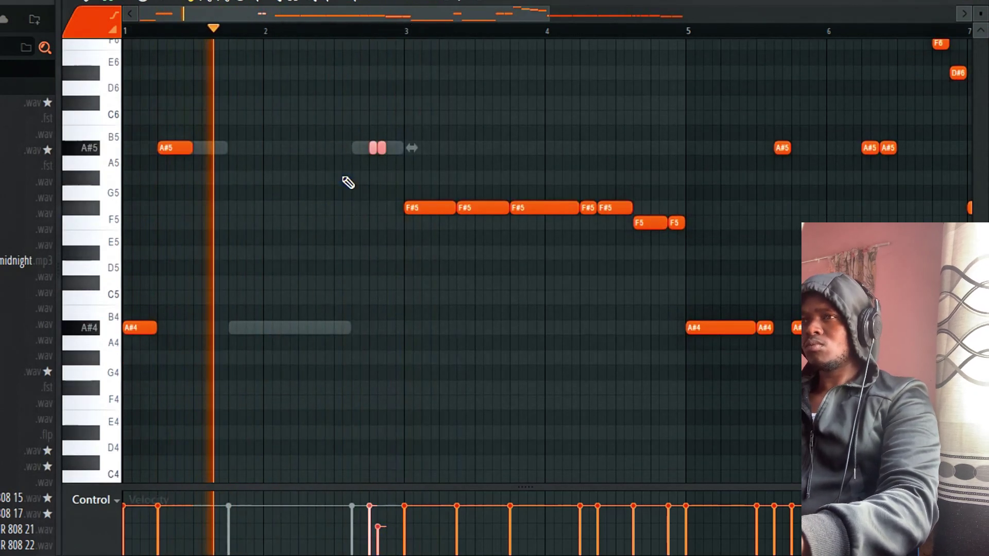
pyautogui.hotkey('ctrl', 'Down')
pyautogui.rightClick(535, 364)
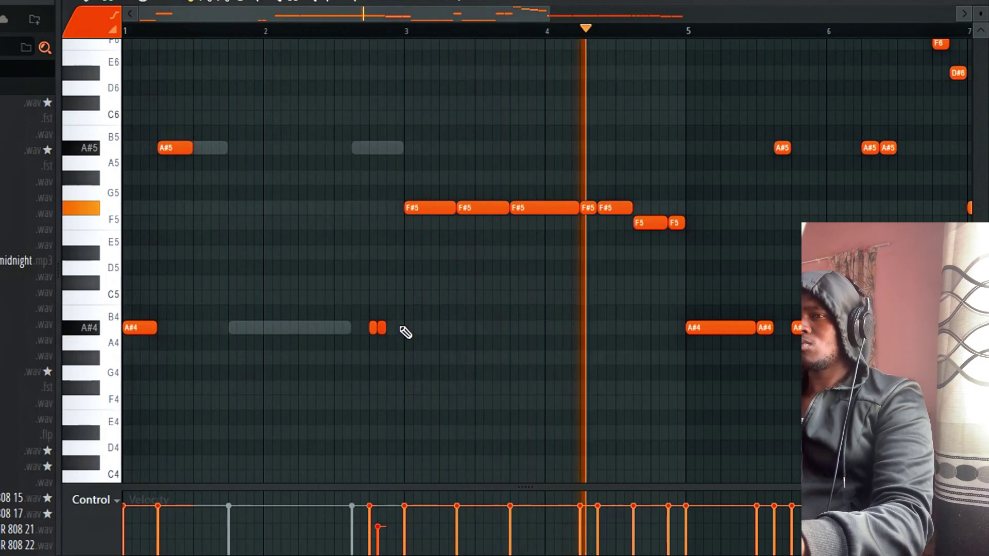
# - Thin out the Hat_Open_-03 notes in bars 3 to 5, leaving a short F4 hit late in bar 4
pyautogui.press('F6')
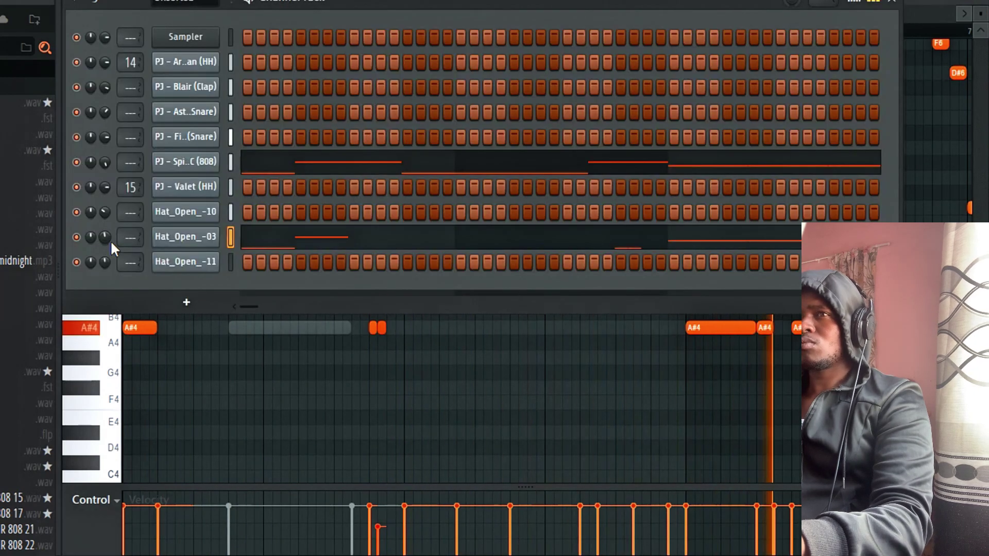
pyautogui.click(278, 233)
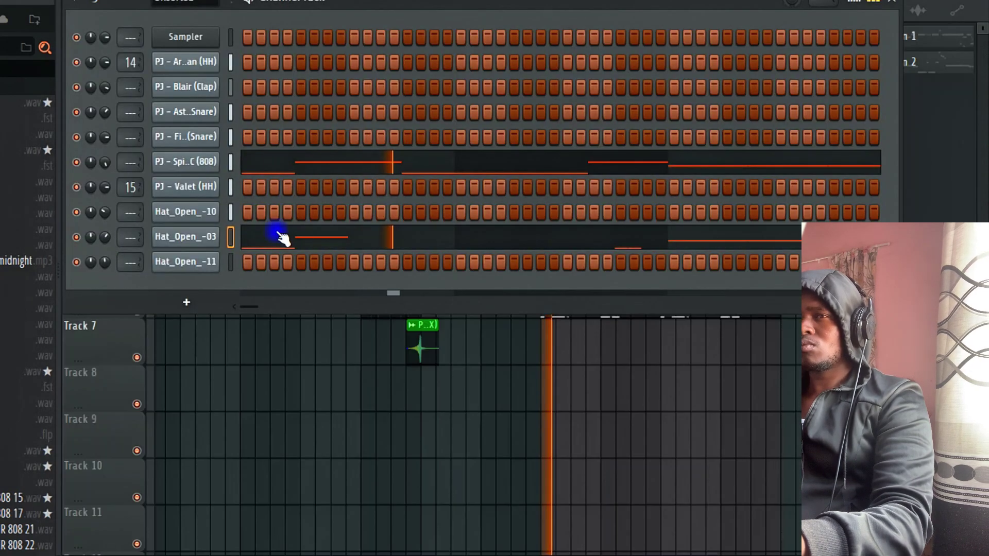
pyautogui.click(275, 230)
pyautogui.rightClick(199, 137)
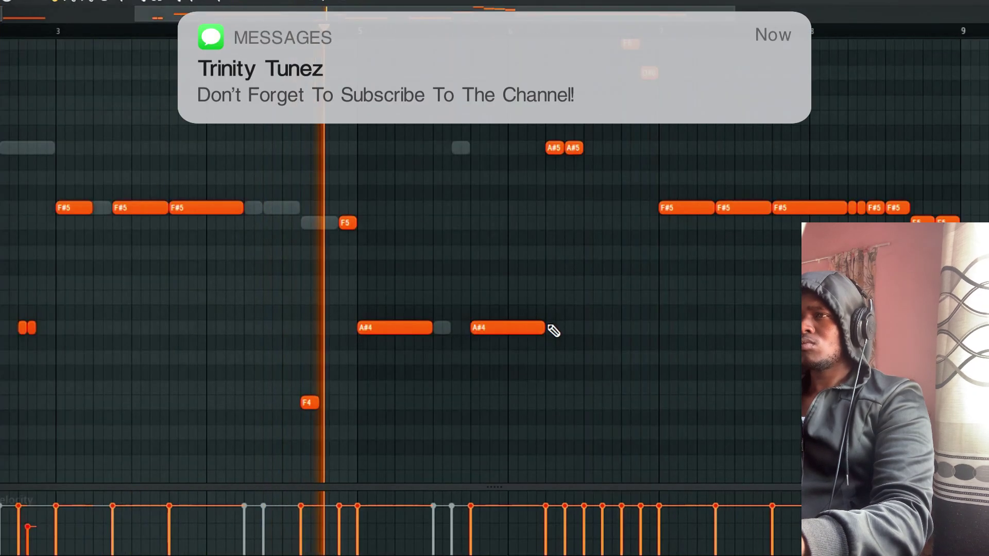
pyautogui.moveTo(546, 328); pyautogui.dragTo(510, 325)
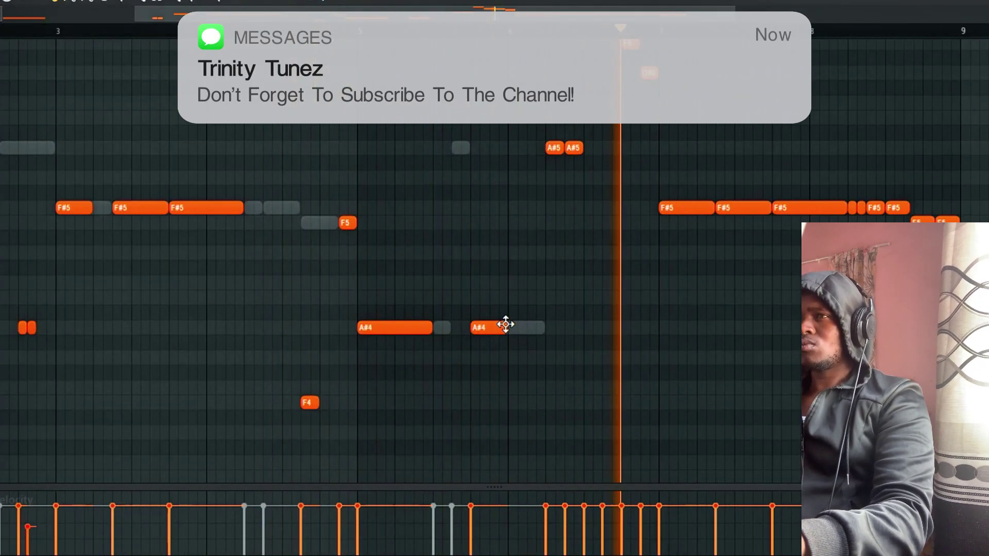
pyautogui.moveTo(506, 324); pyautogui.dragTo(545, 326)
# - Thin out the bar 6 run by deleting the second A#5, A#6, F#6 and D#6 notes, and add a two-hit F#5 roll
pyautogui.scroll(5, 556, 112)
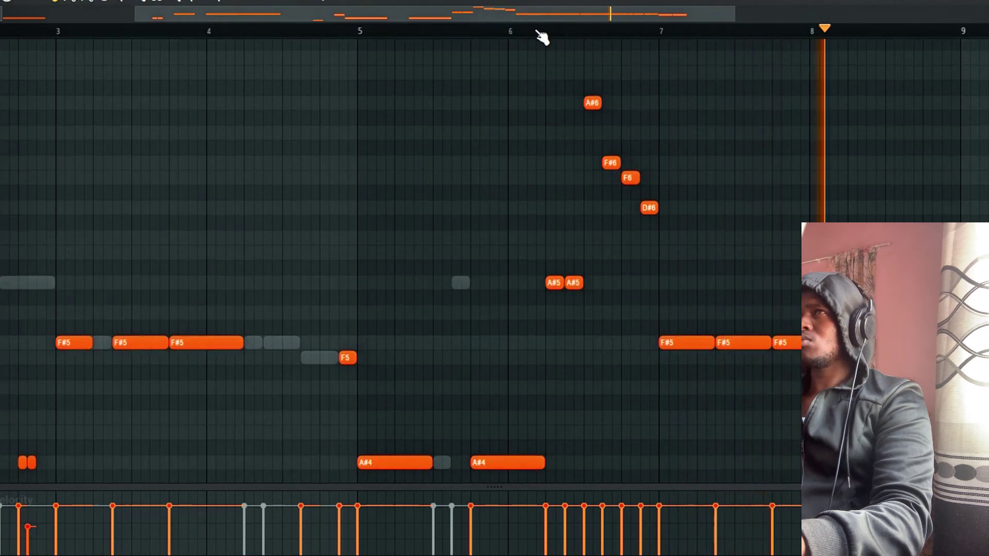
pyautogui.click(523, 31)
pyautogui.rightClick(573, 283)
pyautogui.press('space')
pyautogui.press('space')
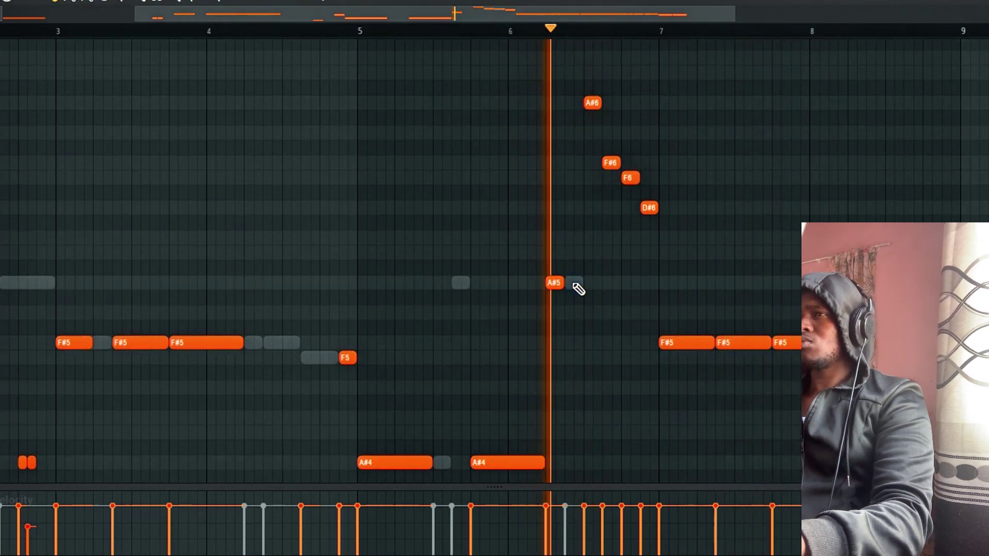
pyautogui.click(572, 283)
pyautogui.click(572, 283)
pyautogui.click(592, 103)
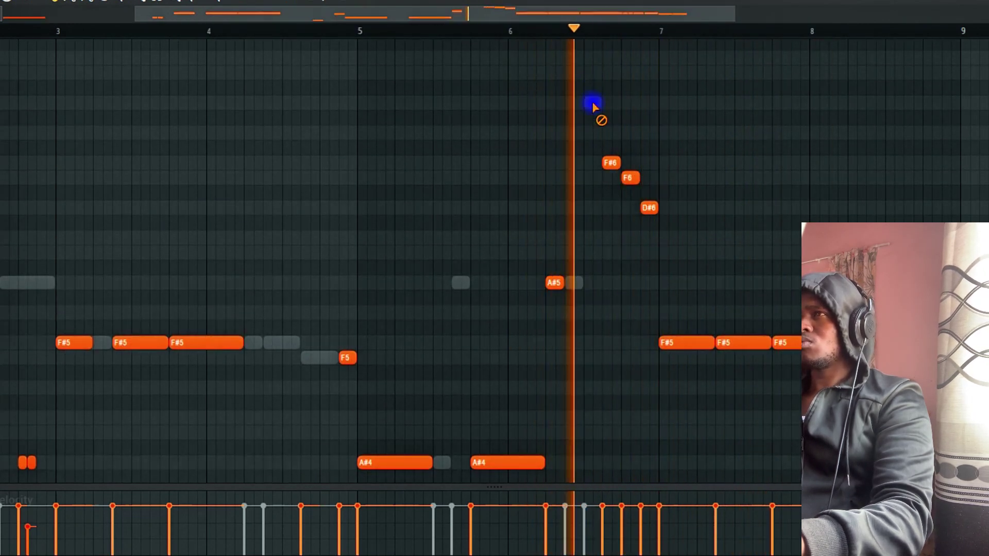
pyautogui.click(610, 164)
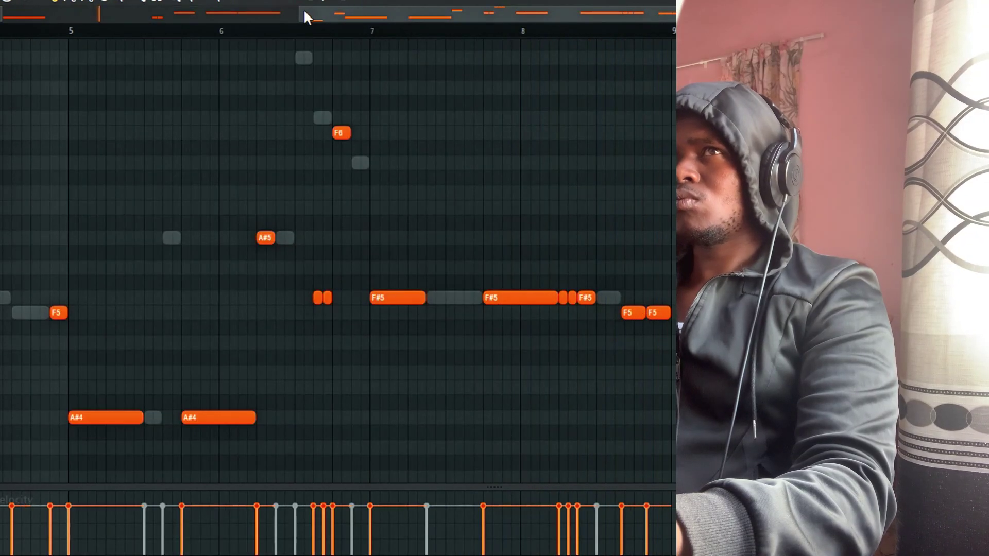
# - Randomize the Hat_Open_-03 notes' velocity and panning with a new seed, increase the pan variation, and accept
pyautogui.moveTo(300, 11); pyautogui.dragTo(125, 11)
pyautogui.hotkey('alt', 'r')
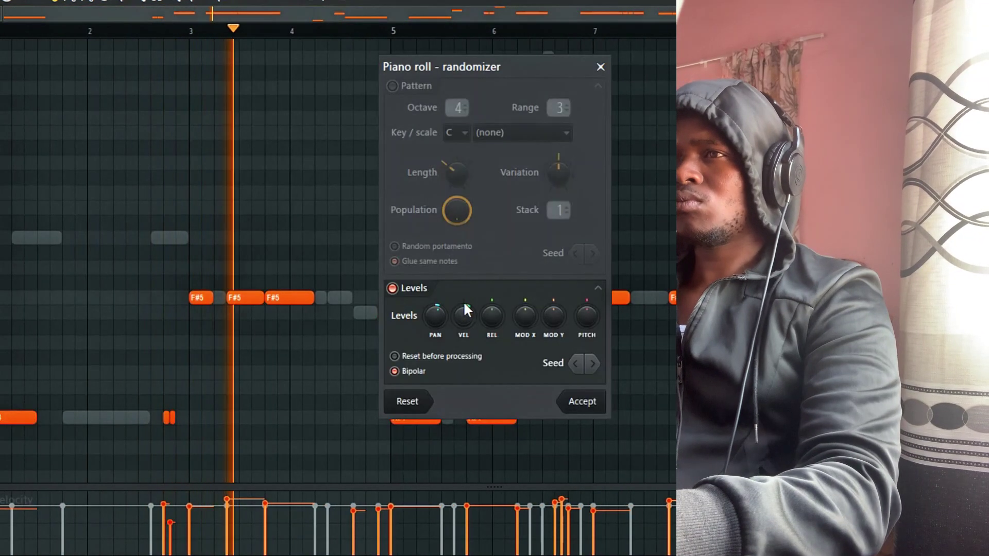
pyautogui.moveTo(436, 316); pyautogui.dragTo(436, 308)
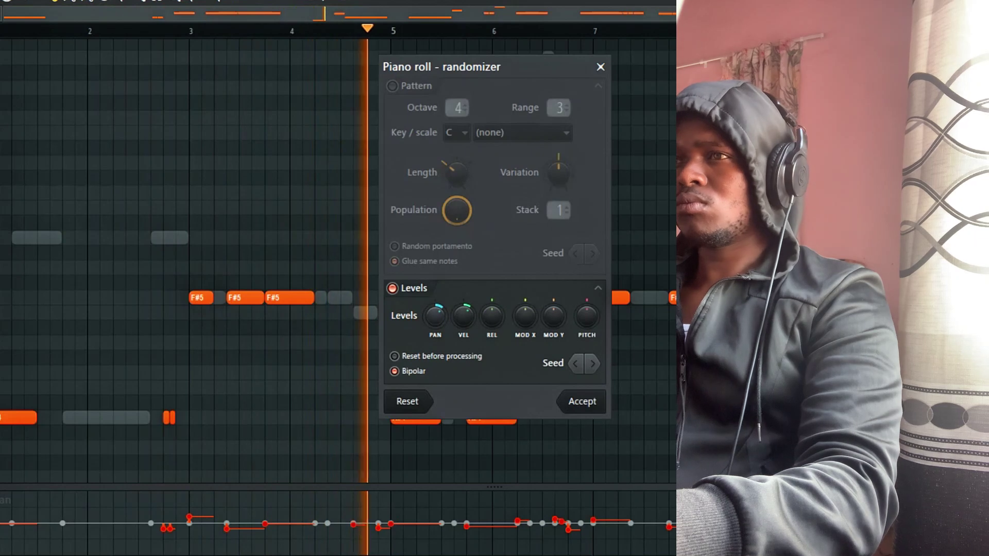
pyautogui.click(587, 362)
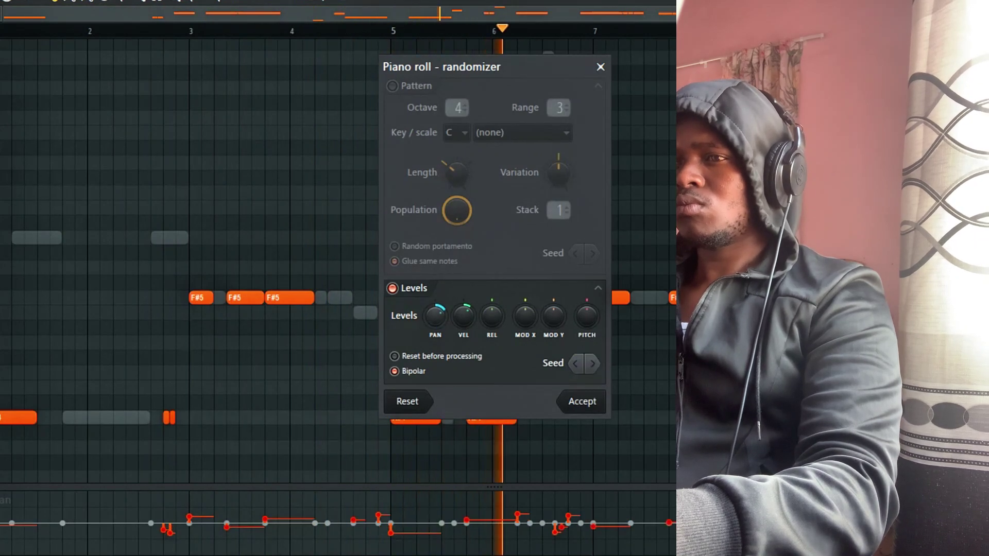
pyautogui.moveTo(436, 317); pyautogui.dragTo(436, 311)
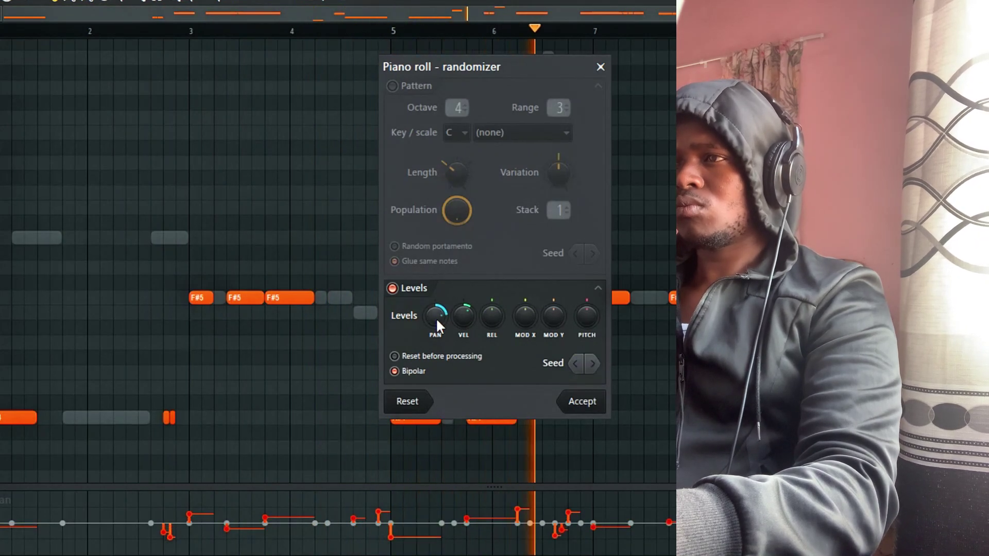
pyautogui.click(586, 402)
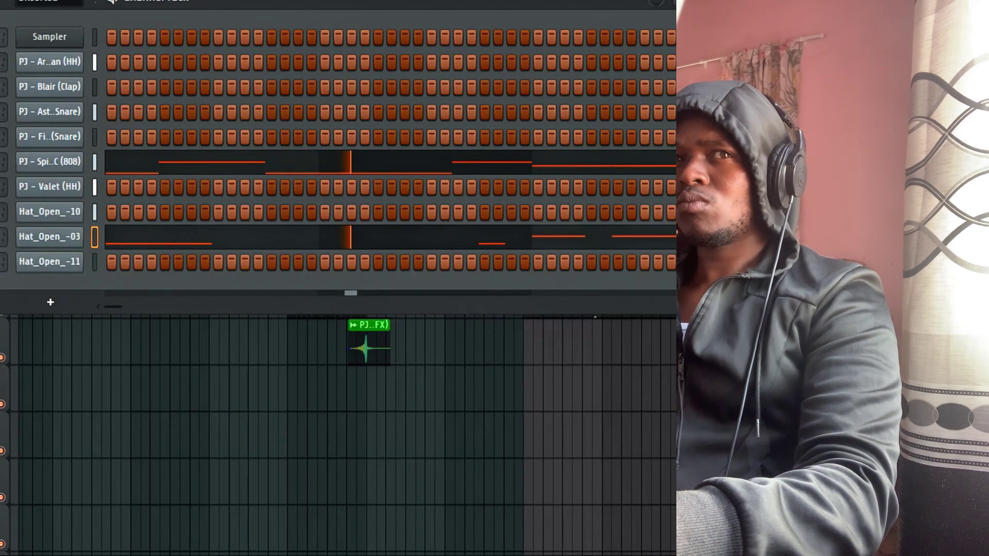
# - Adjust the volume envelope of the PJ - Spinz C (808) channel
pyautogui.click(41, 162)
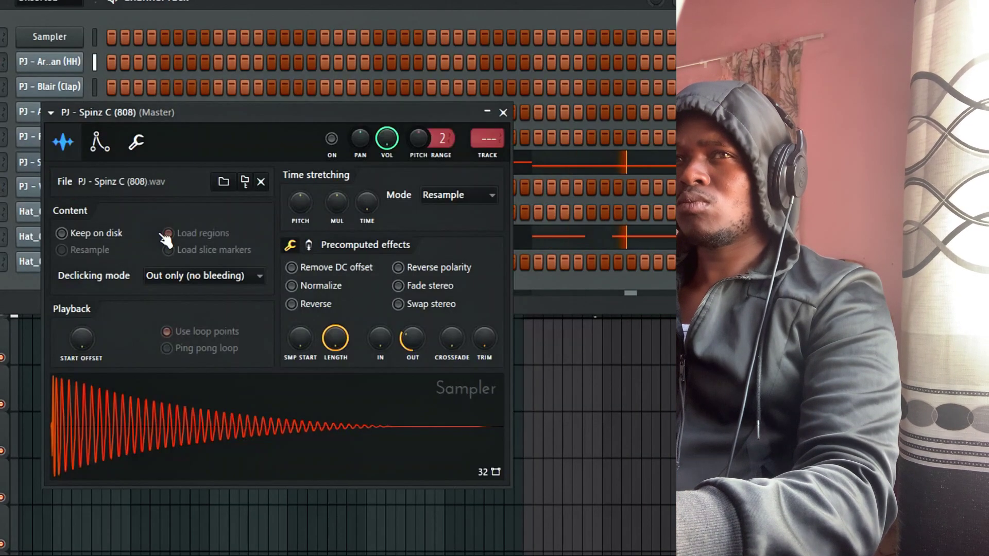
pyautogui.click(94, 147)
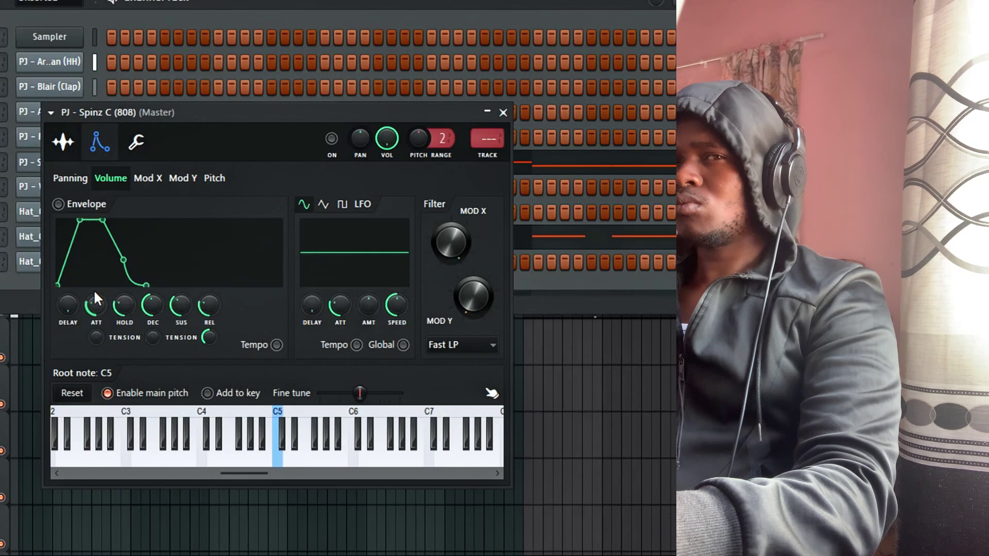
pyautogui.moveTo(118, 311); pyautogui.dragTo(116, 307)
pyautogui.click(504, 113)
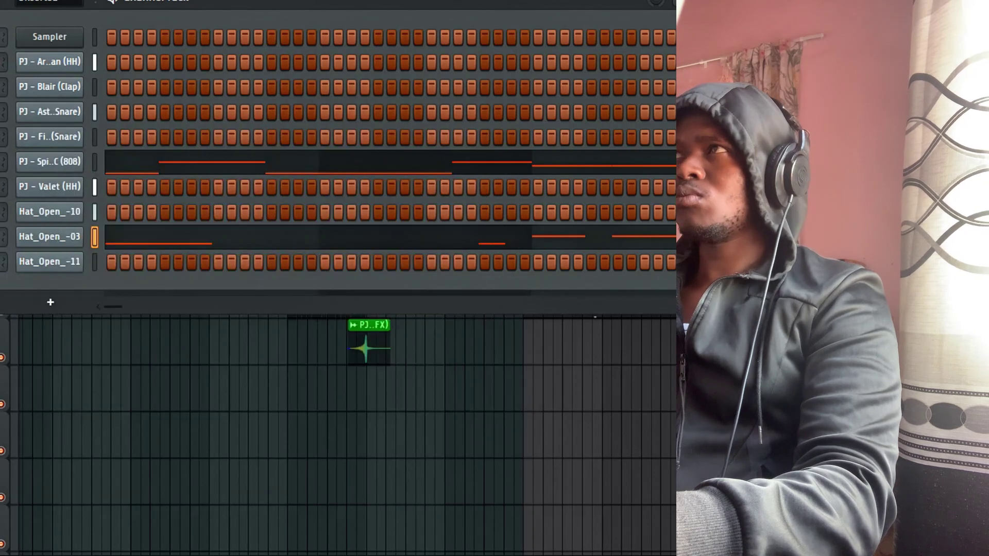
# - Load the PJ - Cruise (Kick) sample from the browser into a new channel
pyautogui.hotkey('alt', 'F8')
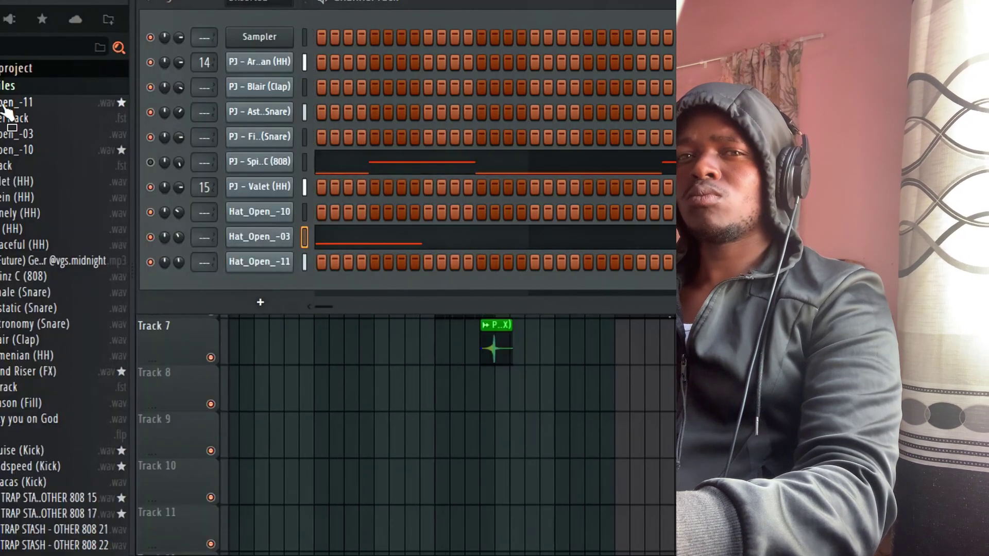
pyautogui.scroll(-6, 28, 344)
pyautogui.rightClick(19, 165)
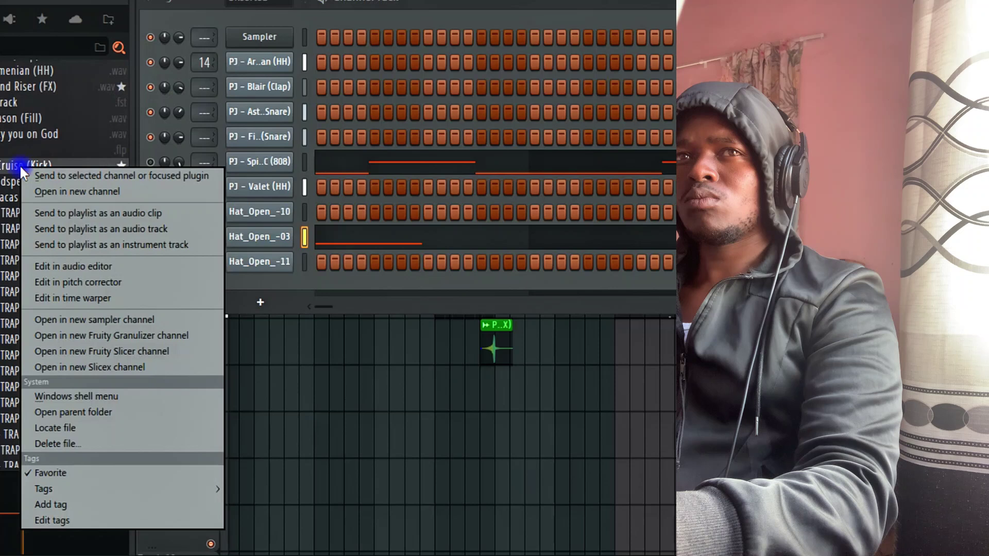
pyautogui.click(58, 187)
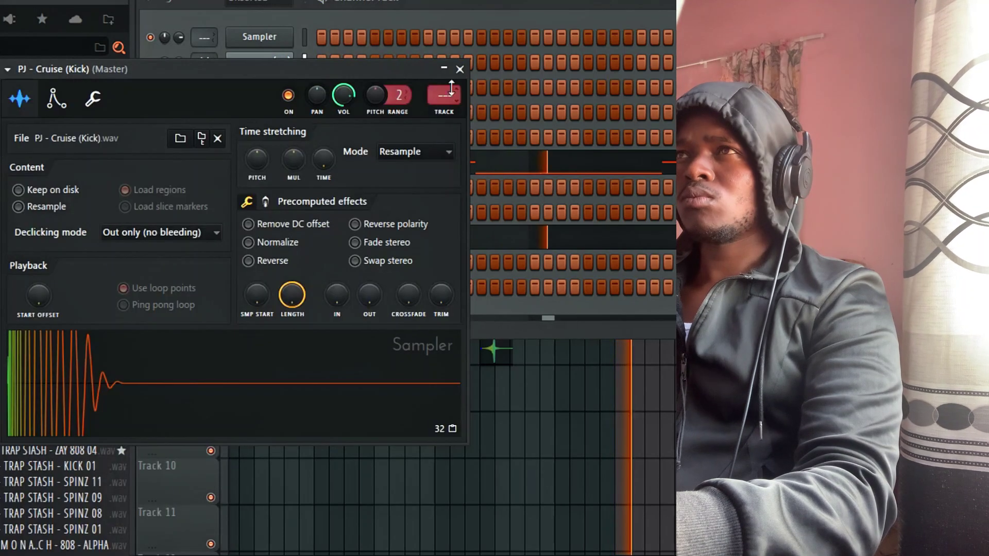
pyautogui.click(460, 69)
# - Copy the PJ - Spinz C (808) notes and paste them into the PJ - Cruise (Kick) channel
pyautogui.rightClick(277, 164)
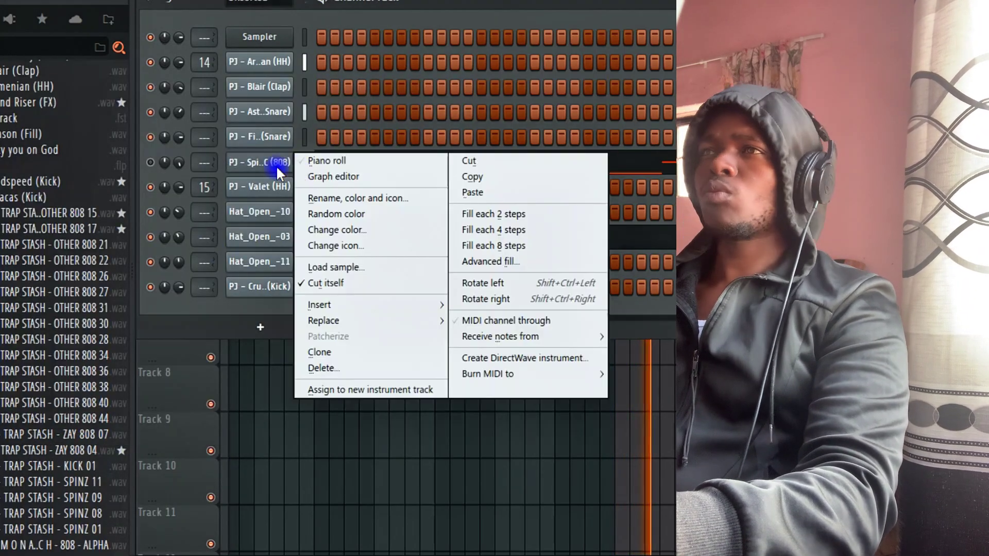
pyautogui.click(479, 177)
pyautogui.rightClick(267, 285)
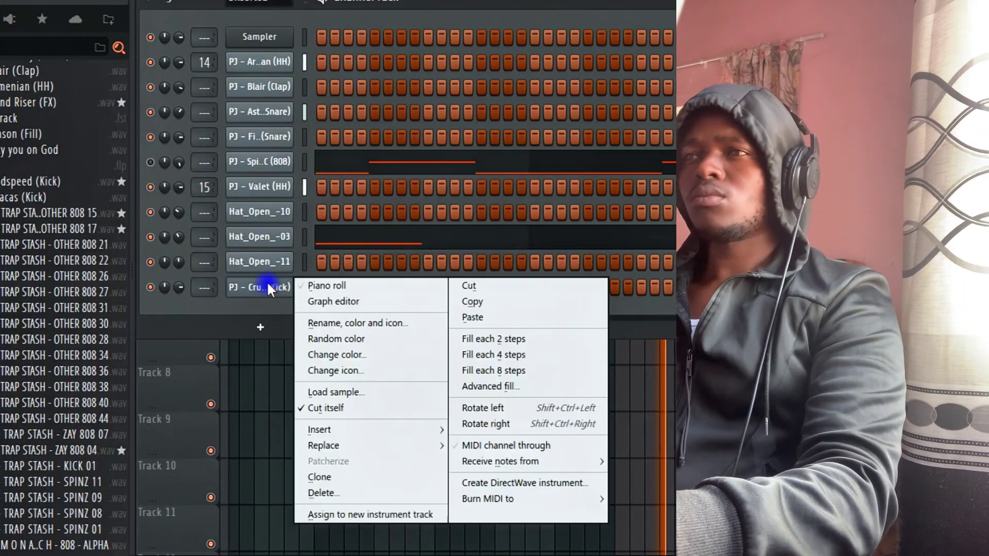
pyautogui.click(480, 309)
# - Flatten all the pasted kick notes to C5 and go back to the channel rack
pyautogui.click(397, 292)
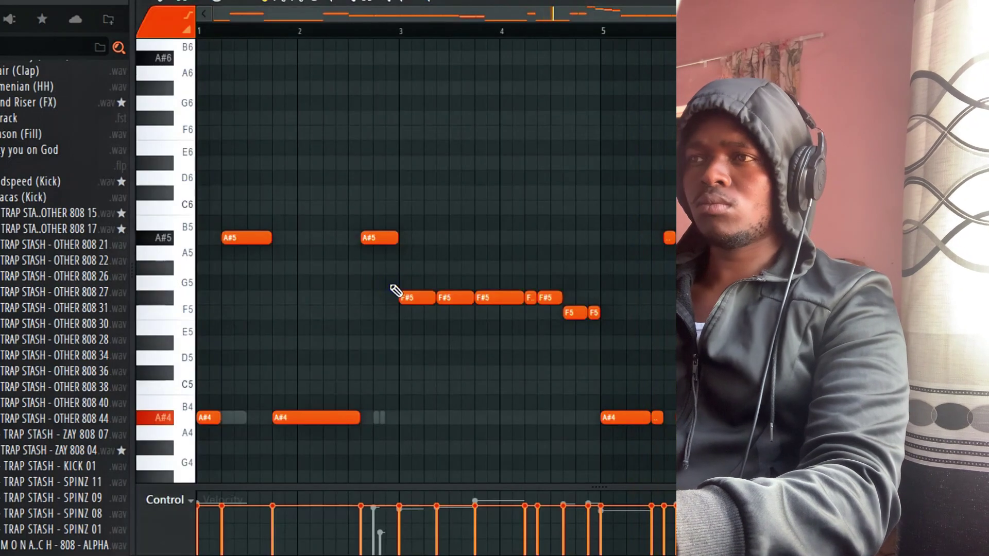
pyautogui.hotkey('alt', 'l')
pyautogui.click(639, 340)
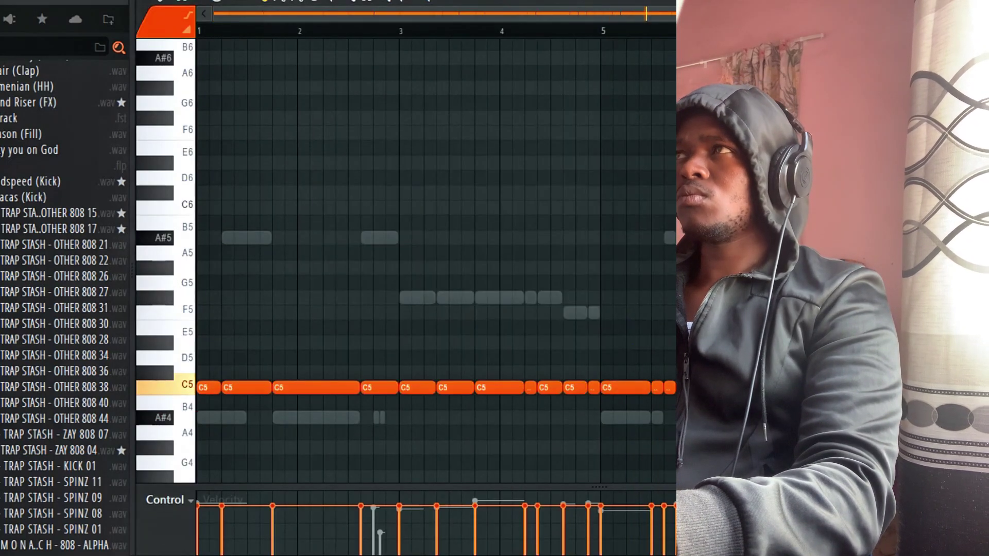
pyautogui.press('F6')
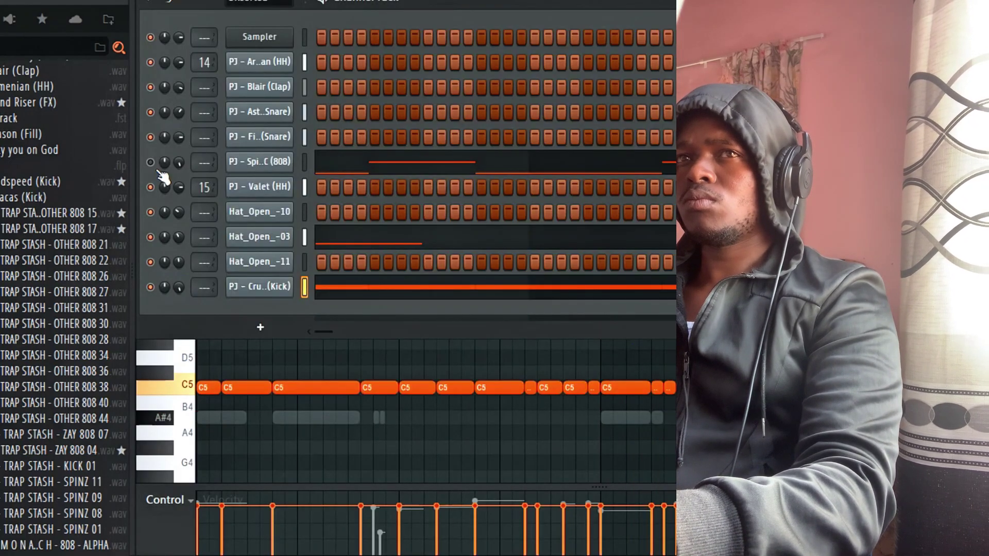
# - Play the pattern and replace the kick channel's sample with PJ - Godspeed (Kick)
pyautogui.press('space')
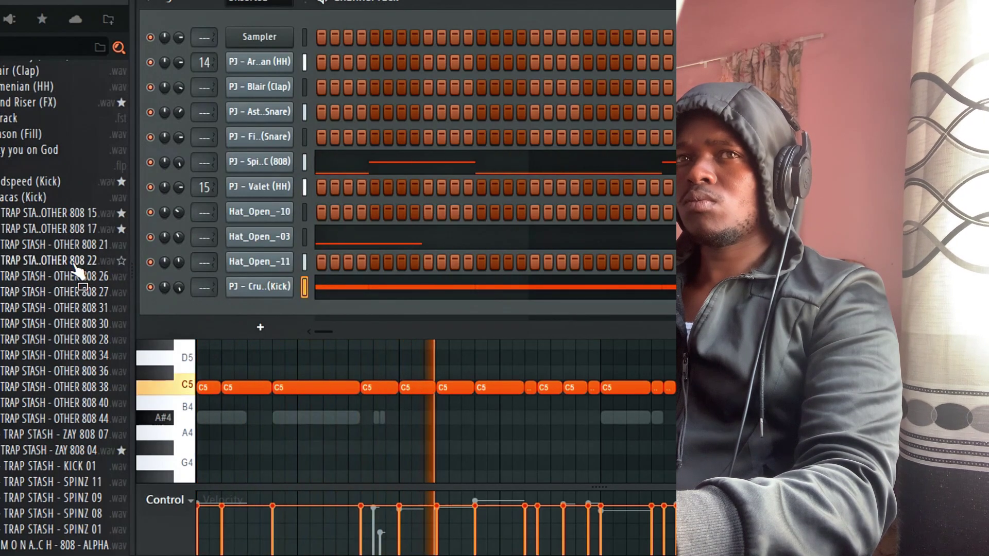
pyautogui.rightClick(24, 182)
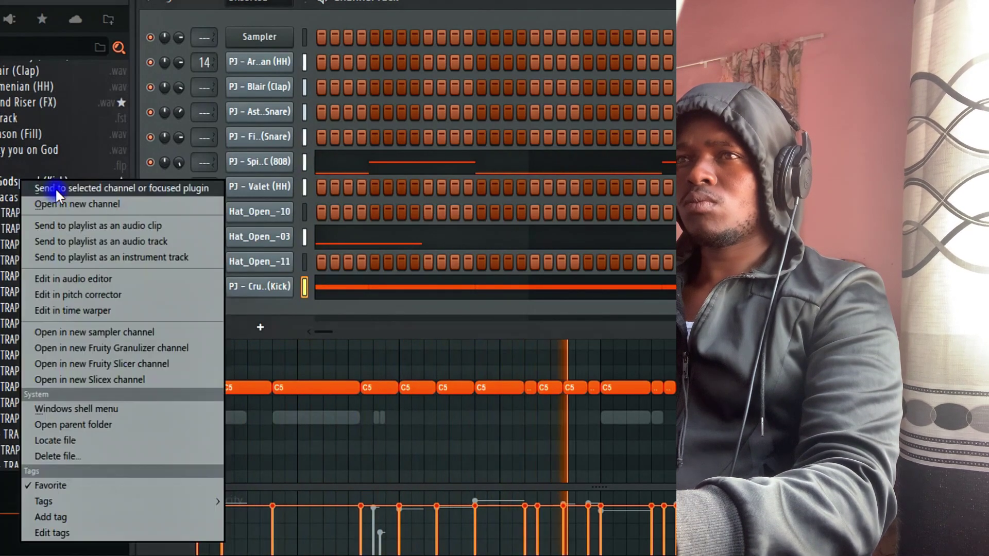
pyautogui.click(60, 189)
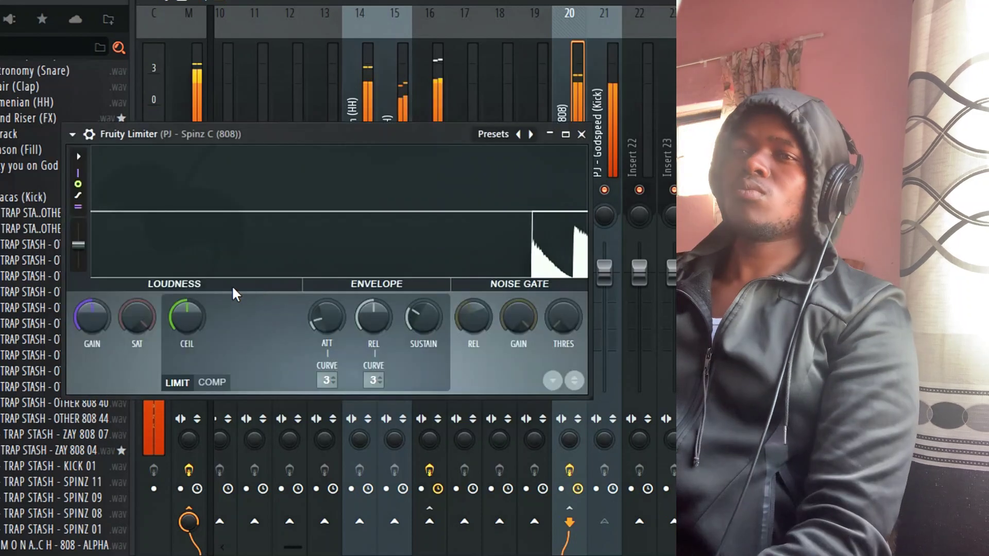
# - Set the 808's Fruity Limiter to compression with sidechain 1, lower the threshold, raise the ratio and attack, and shorten the release
pyautogui.click(211, 383)
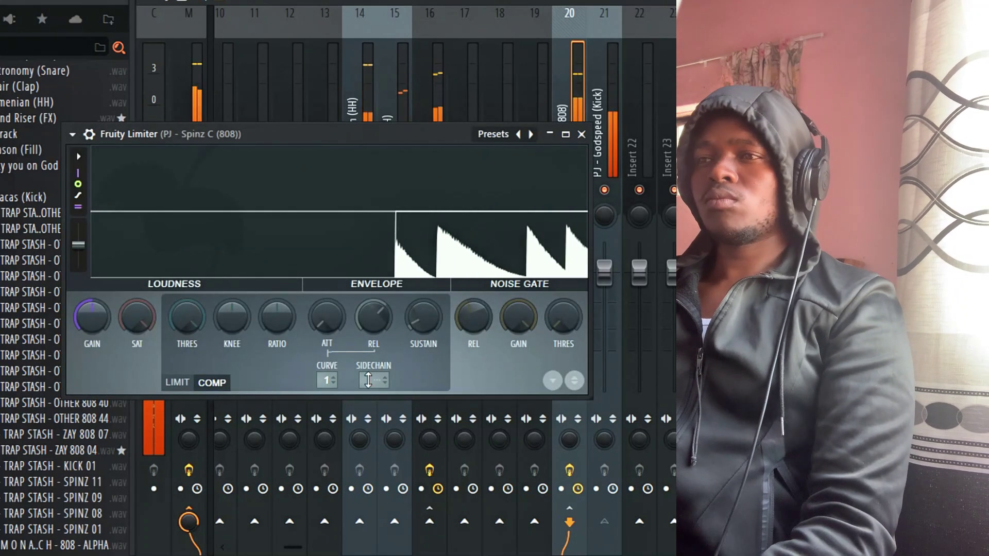
pyautogui.moveTo(189, 320); pyautogui.dragTo(189, 360)
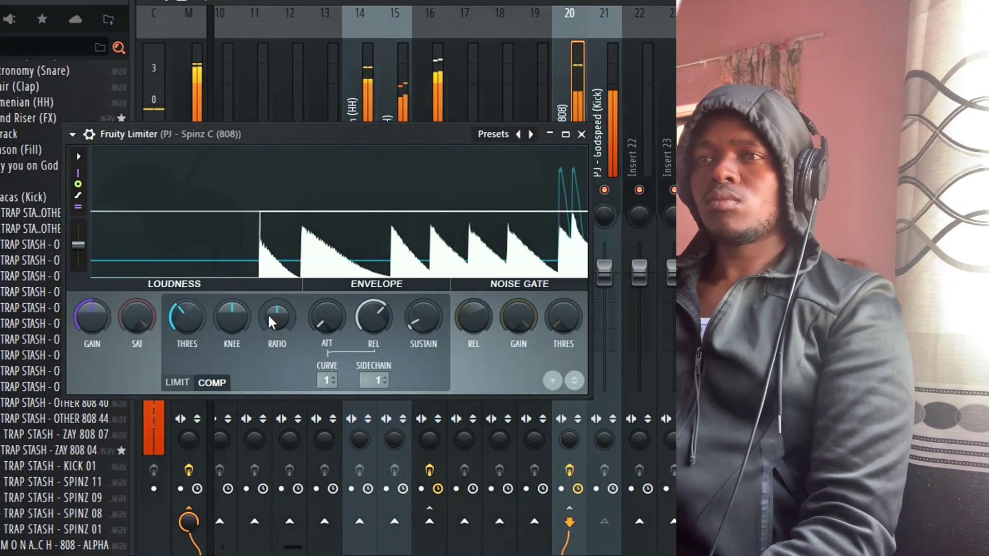
pyautogui.moveTo(273, 321); pyautogui.dragTo(273, 294)
pyautogui.moveTo(326, 319); pyautogui.dragTo(374, 330)
# - Fine-tune the threshold and release of the 808's sidechain compression and close the limiter
pyautogui.moveTo(192, 322); pyautogui.dragTo(196, 311)
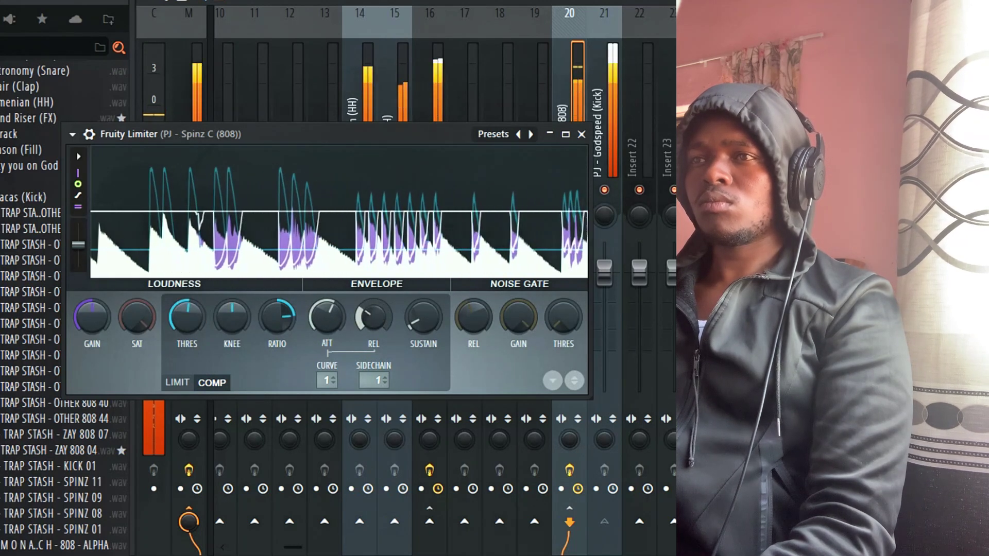
pyautogui.moveTo(374, 317); pyautogui.dragTo(373, 330)
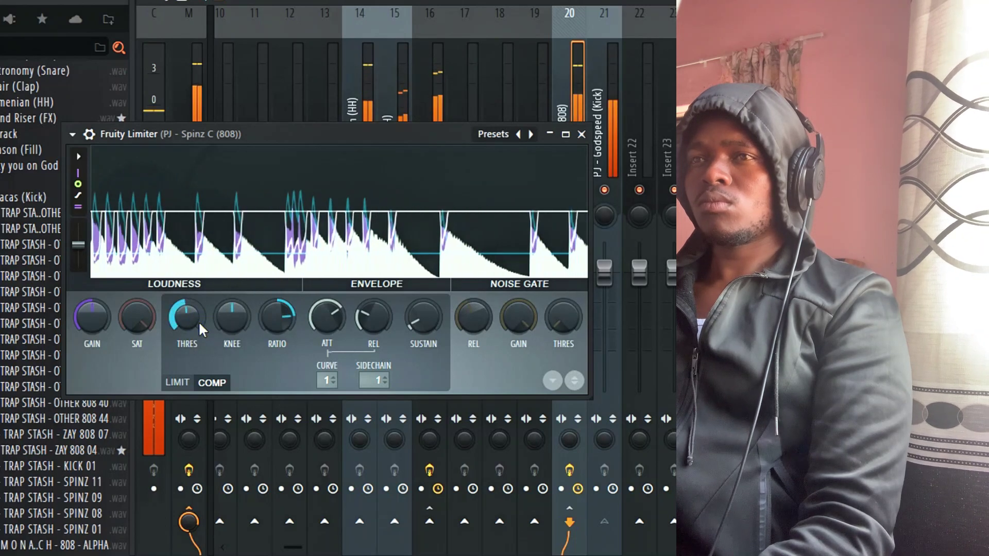
pyautogui.moveTo(199, 321); pyautogui.dragTo(199, 330)
pyautogui.click(581, 134)
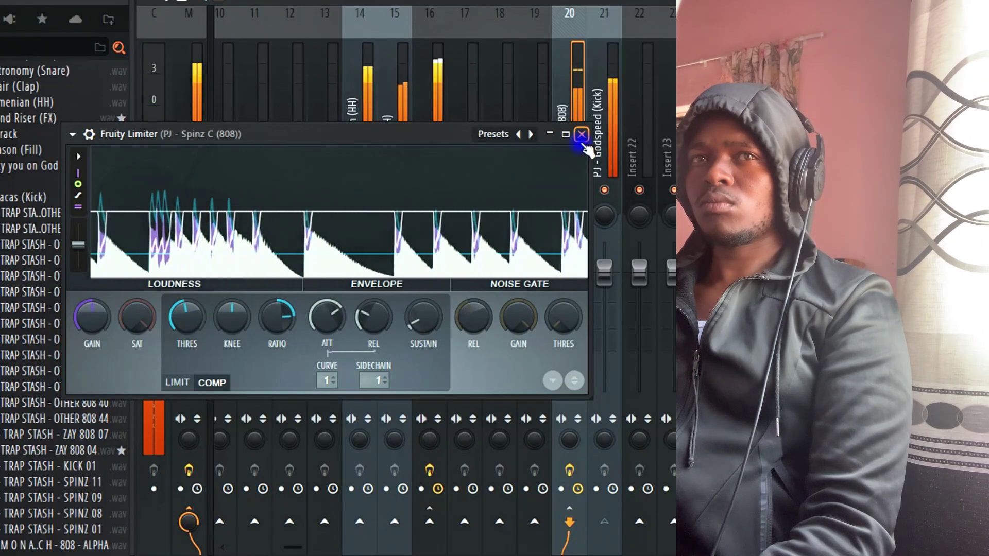
# - Preview PJ - Abacas (Kick) and load it into the kick channel in place of the Godspeed sample
pyautogui.click(24, 202)
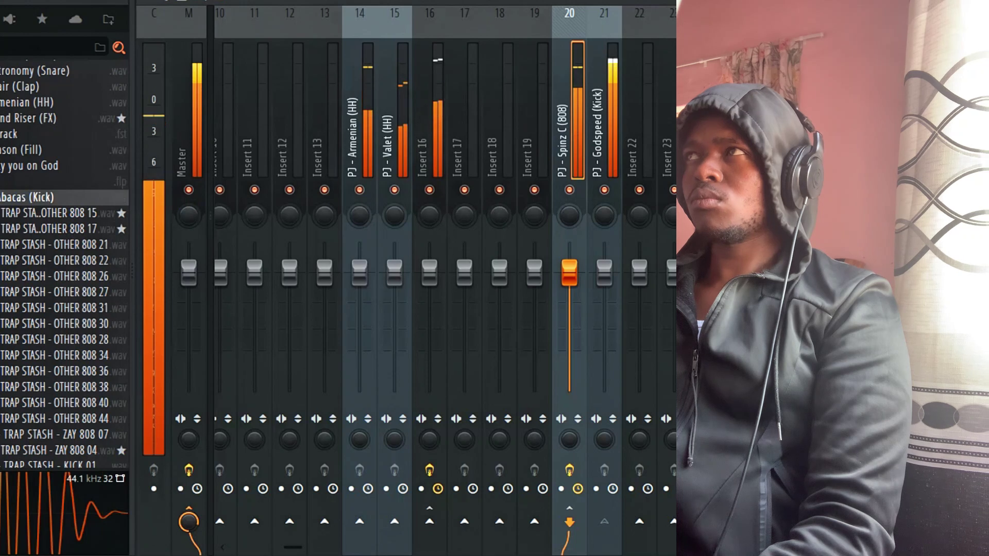
pyautogui.press('F6')
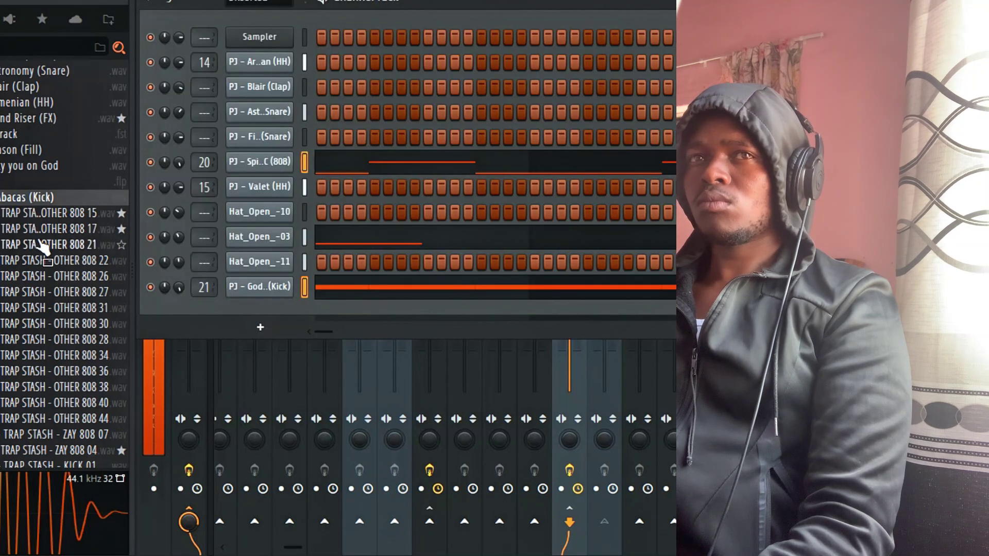
pyautogui.rightClick(40, 197)
pyautogui.click(93, 188)
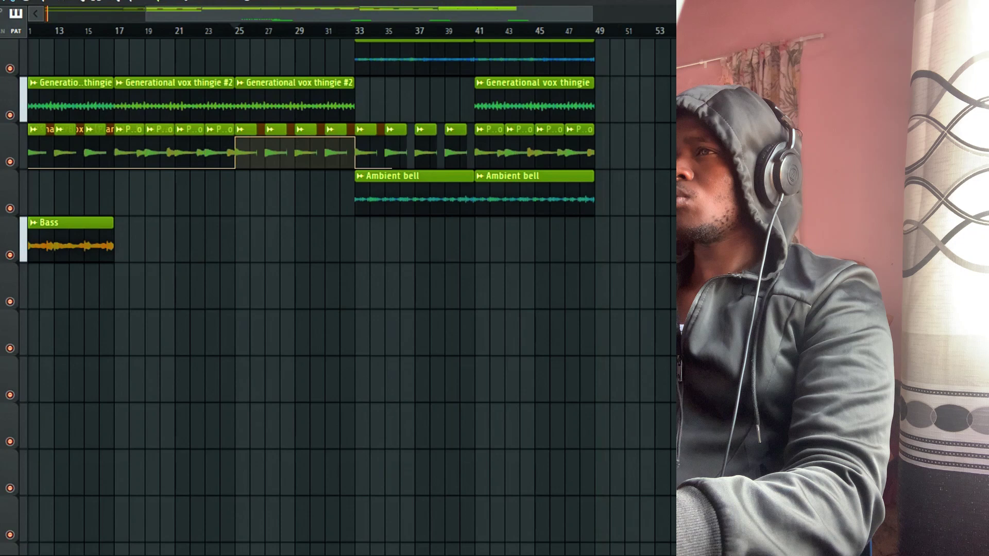
# - Lay out the beat pattern in the playlist as separate per-channel clips starting at bar 33
pyautogui.moveTo(580, 233); pyautogui.dragTo(359, 230)
pyautogui.scroll(-5, 376, 225)
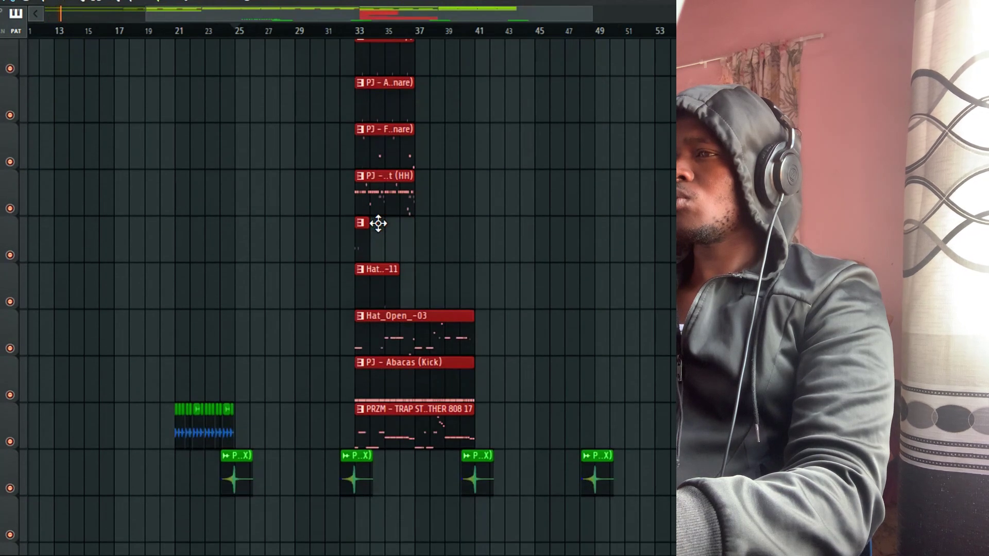
pyautogui.scroll(3, 401, 253)
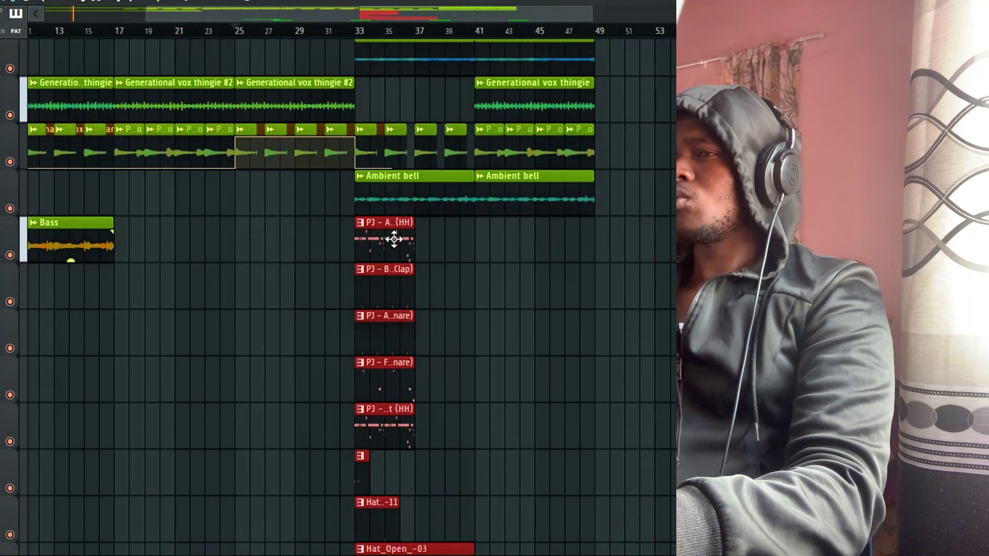
# - Duplicate the shorter hi-hat, clap, snare and open hat clips from bar 33 to bar 37
pyautogui.scroll(-4, 401, 243)
pyautogui.moveTo(452, 309); pyautogui.dragTo(461, 115)
pyautogui.scroll(-3, 559, 176)
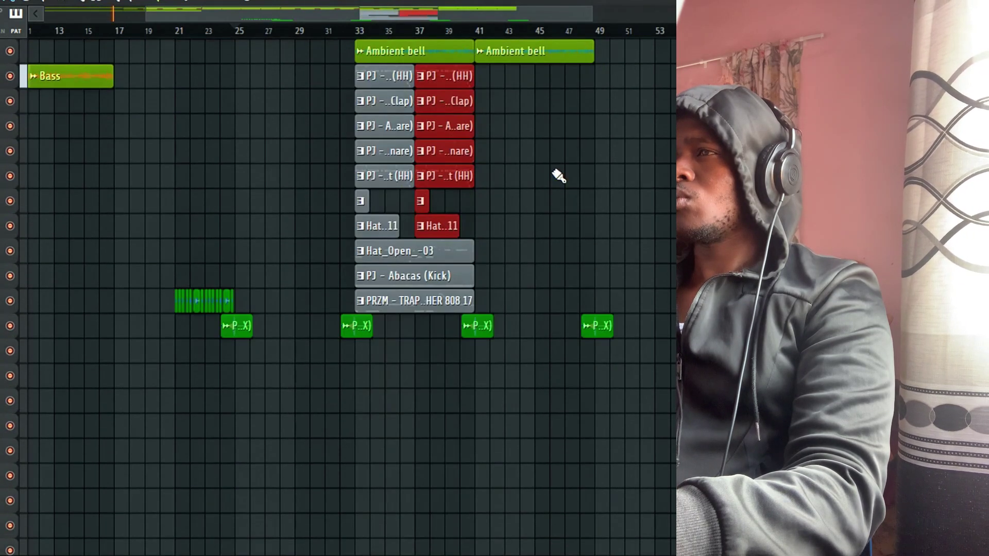
pyautogui.scroll(3, 490, 309)
pyautogui.moveTo(481, 360); pyautogui.dragTo(442, 305)
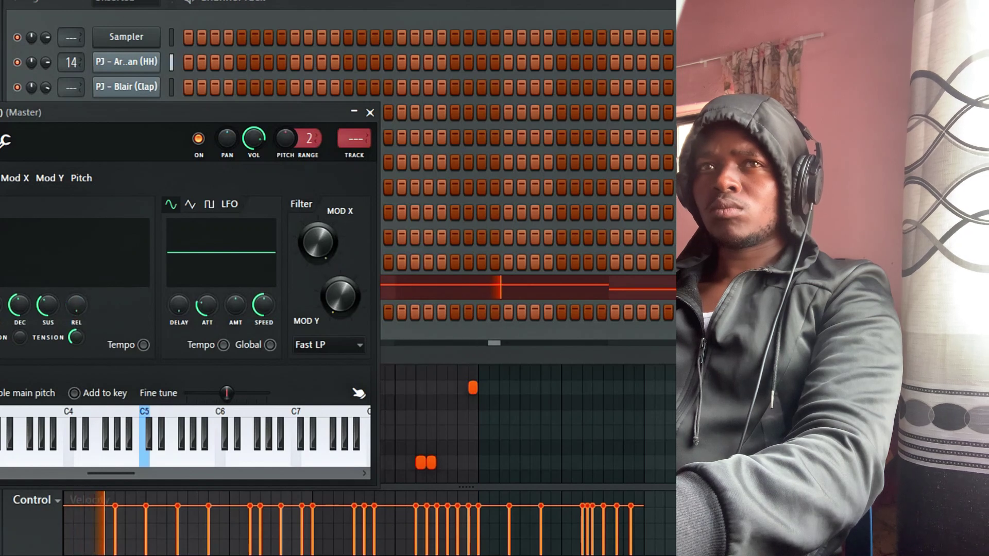
# - Adjust the added PJ - Spinz C (808) channel's settings and move the PRZM 808 17 channel's notes into it
pyautogui.moveTo(269, 329); pyautogui.dragTo(269, 314)
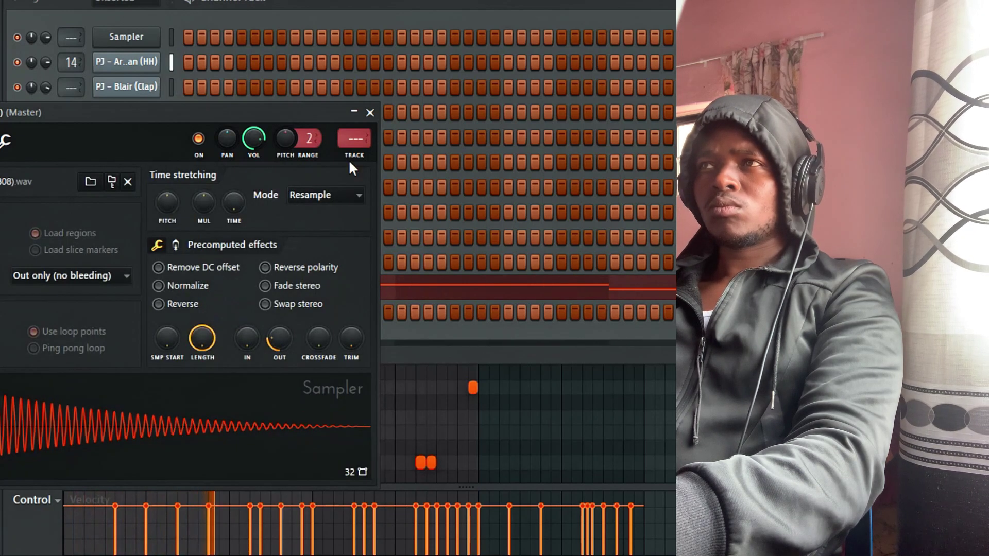
pyautogui.click(370, 113)
pyautogui.rightClick(157, 282)
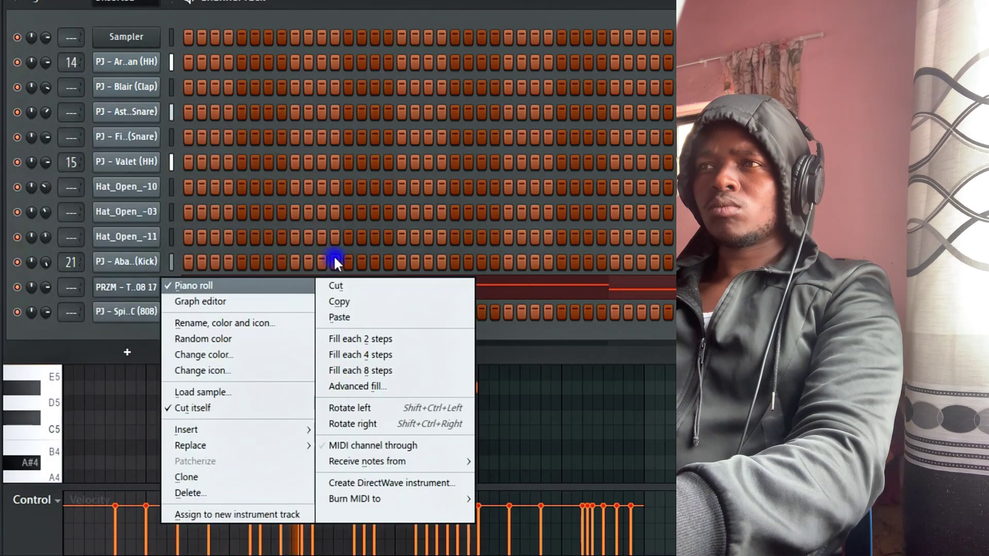
pyautogui.click(342, 283)
pyautogui.rightClick(154, 313)
pyautogui.click(373, 338)
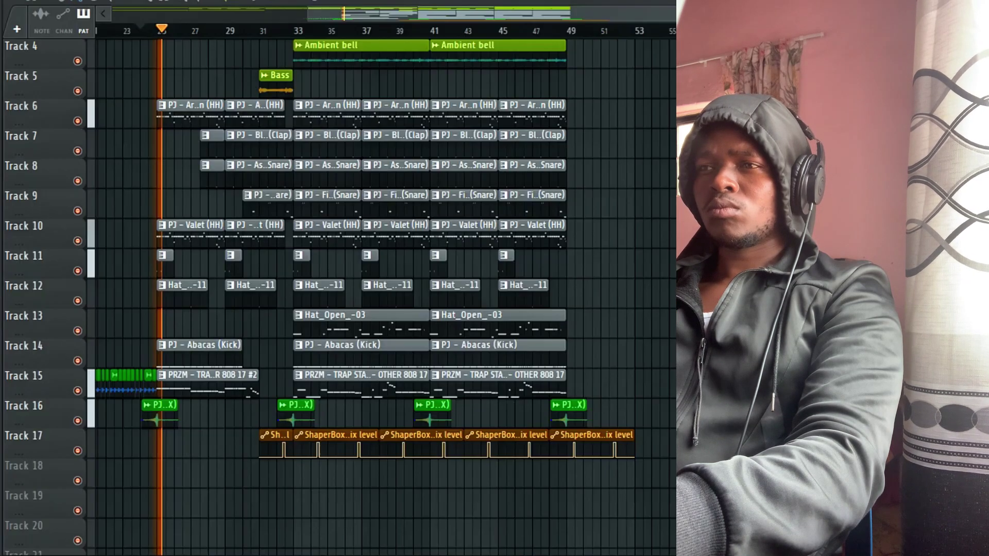
# - Remove the PJ - Abacas (Kick) and PRZM 808 17 #2 clips starting at bar 25 from the playlist
pyautogui.rightClick(195, 359)
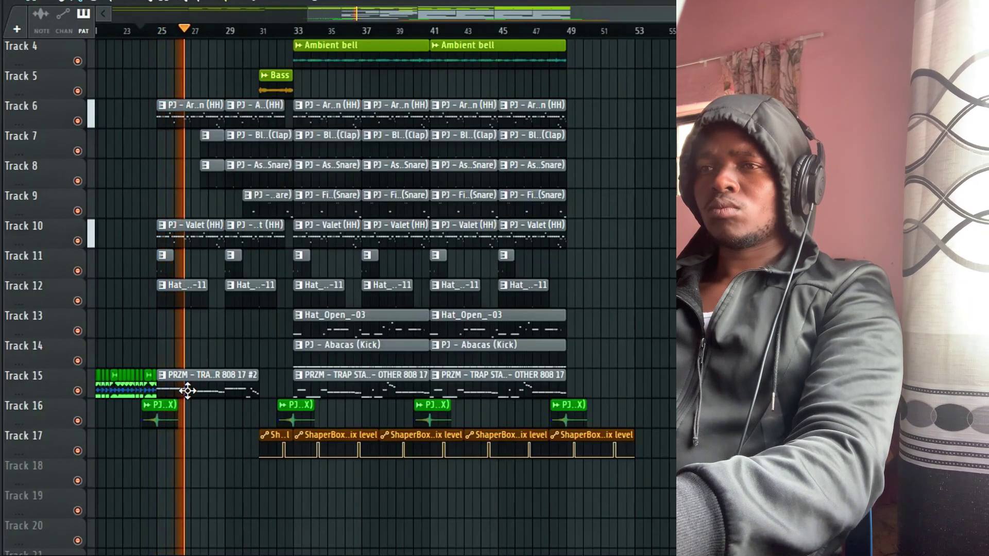
pyautogui.doubleClick(191, 384)
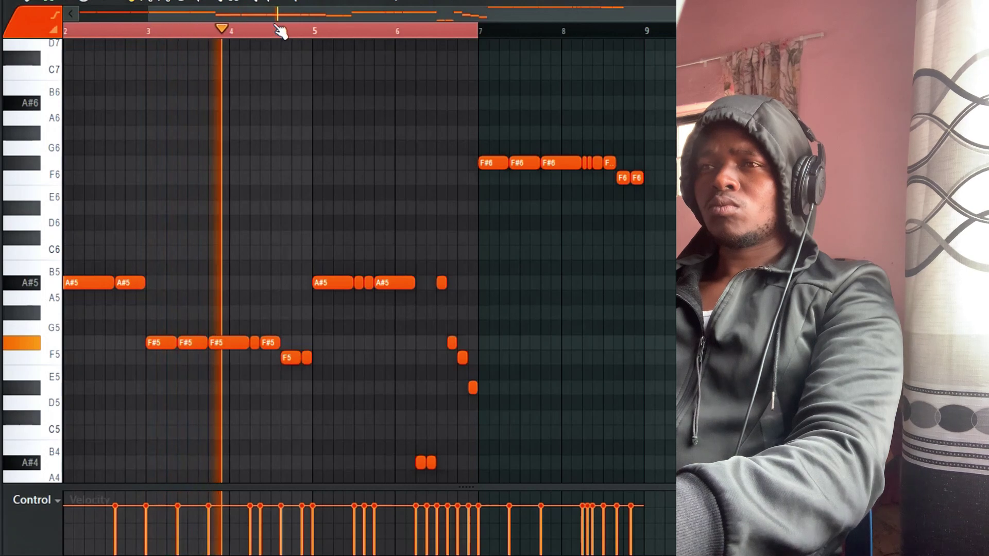
pyautogui.moveTo(149, 14); pyautogui.dragTo(80, 14)
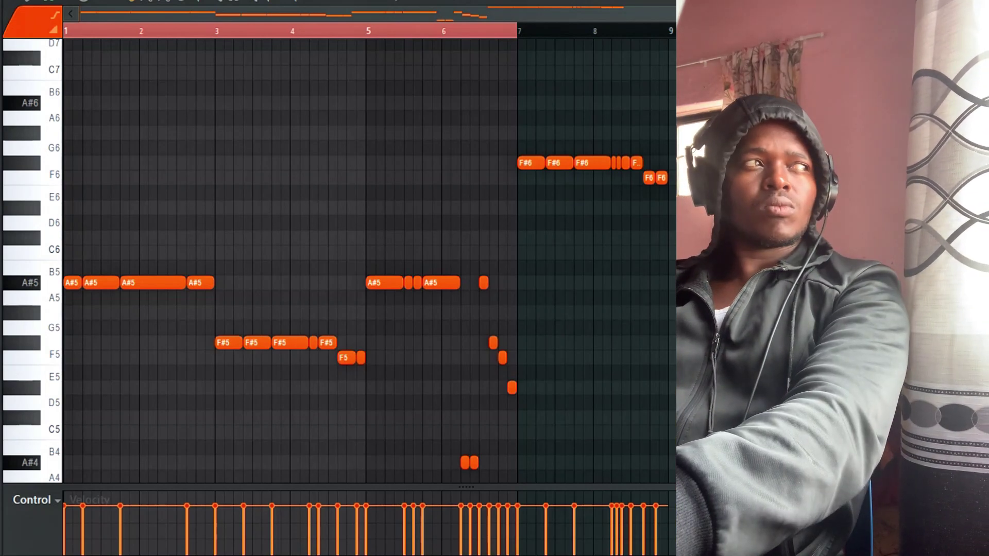
pyautogui.press('space')
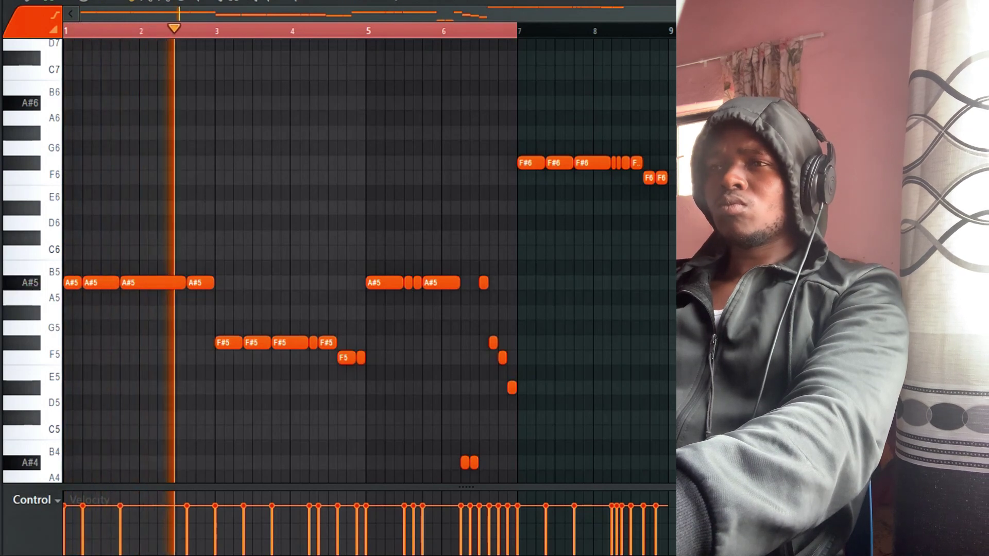
pyautogui.press('F5')
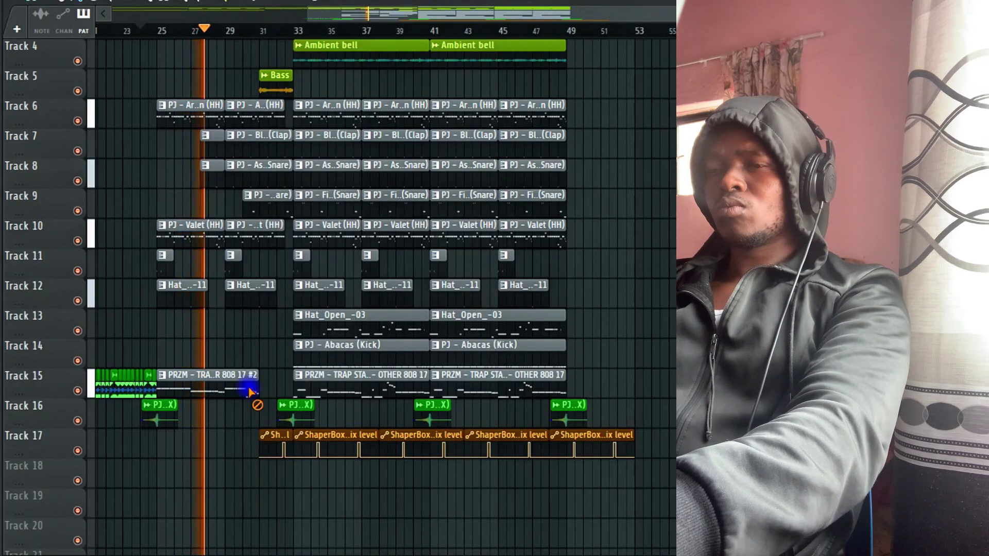
pyautogui.rightClick(232, 392)
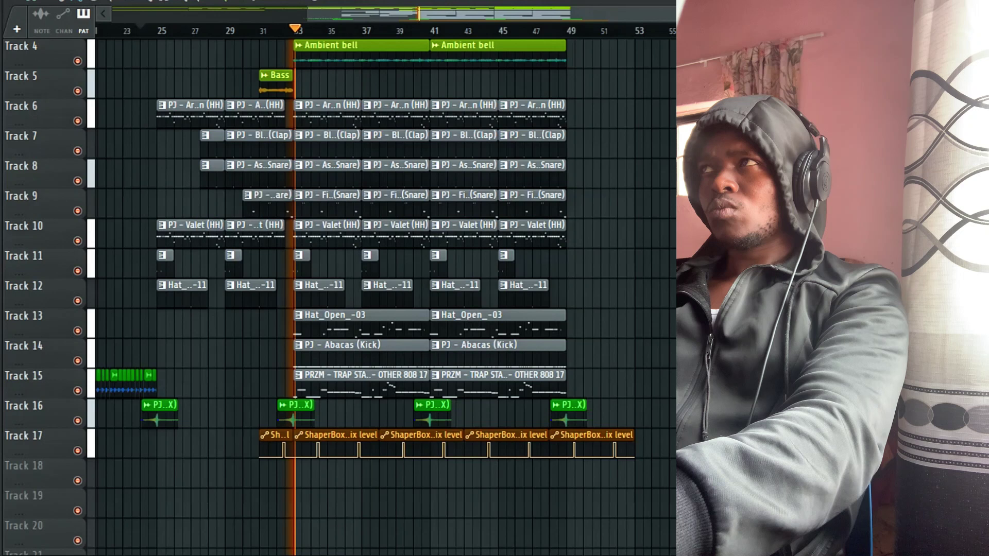
# - Place a copy of the short audio clips from bar 21 on the 808 track at bar 69, leading into bar 73
pyautogui.hotkey('alt', 'F8')
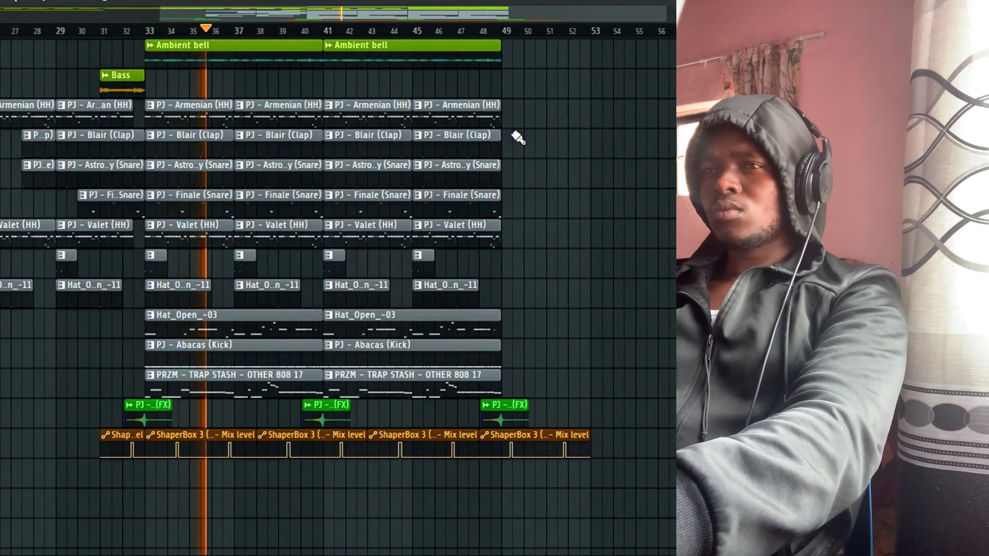
pyautogui.scroll(3, 516, 137)
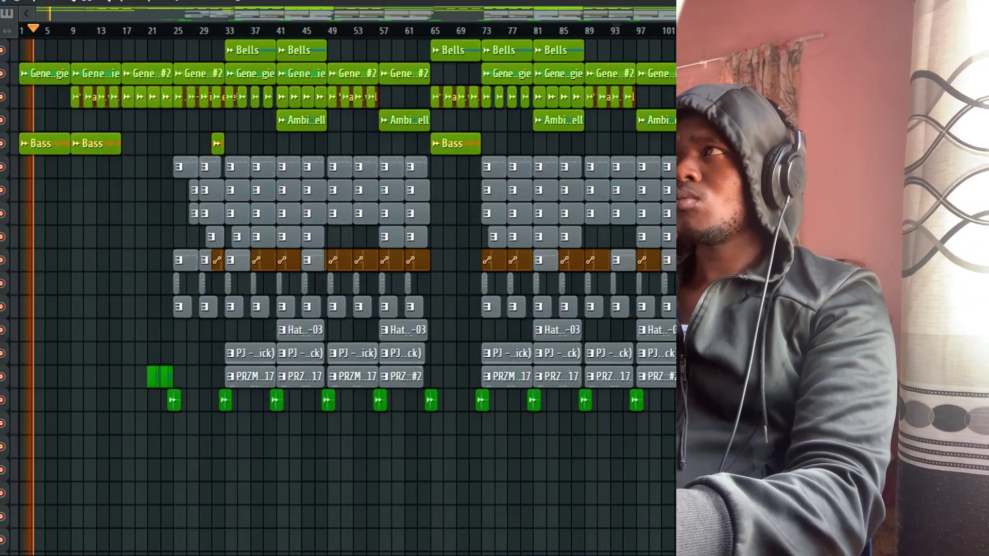
pyautogui.scroll(3, 337, 297)
pyautogui.scroll(-4, 337, 297)
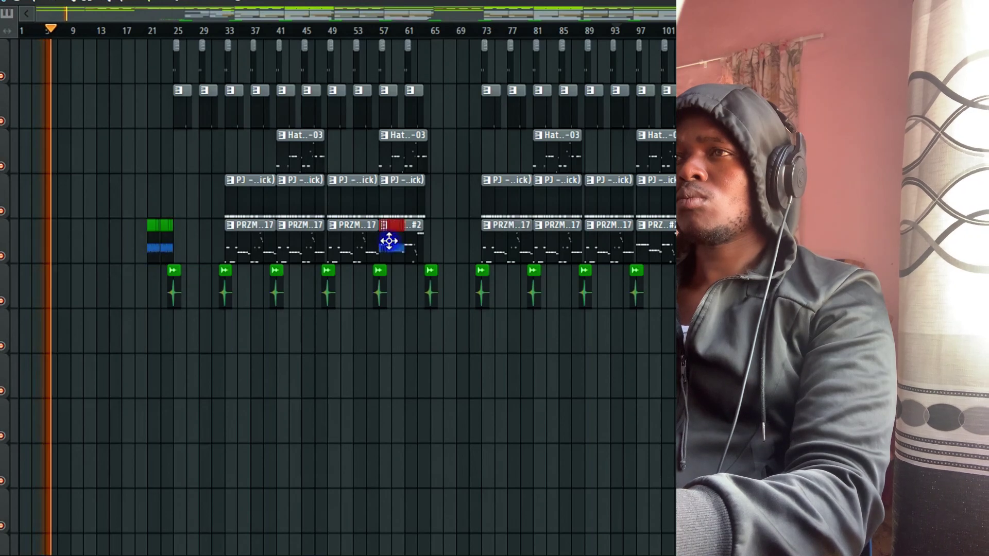
pyautogui.moveTo(389, 241); pyautogui.dragTo(465, 238)
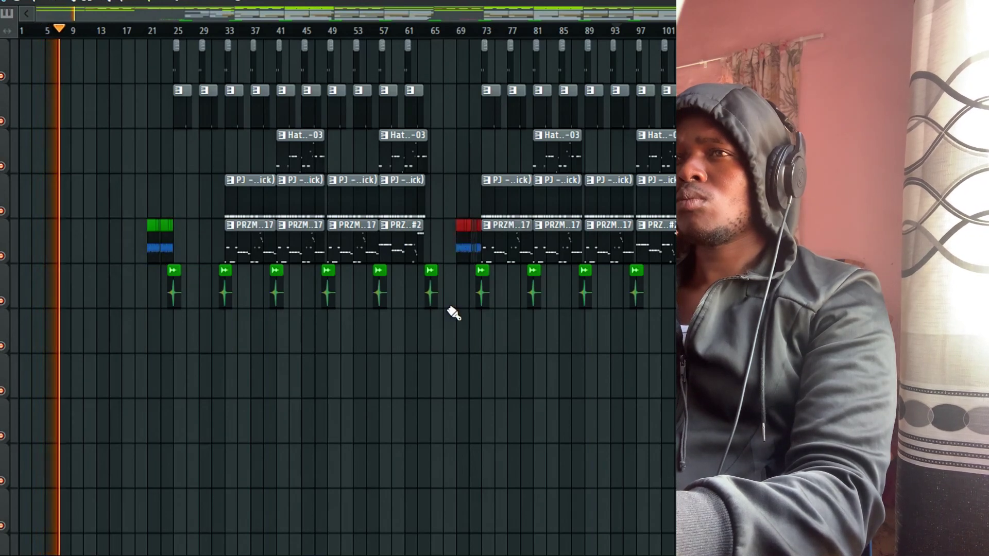
pyautogui.scroll(5, 447, 306)
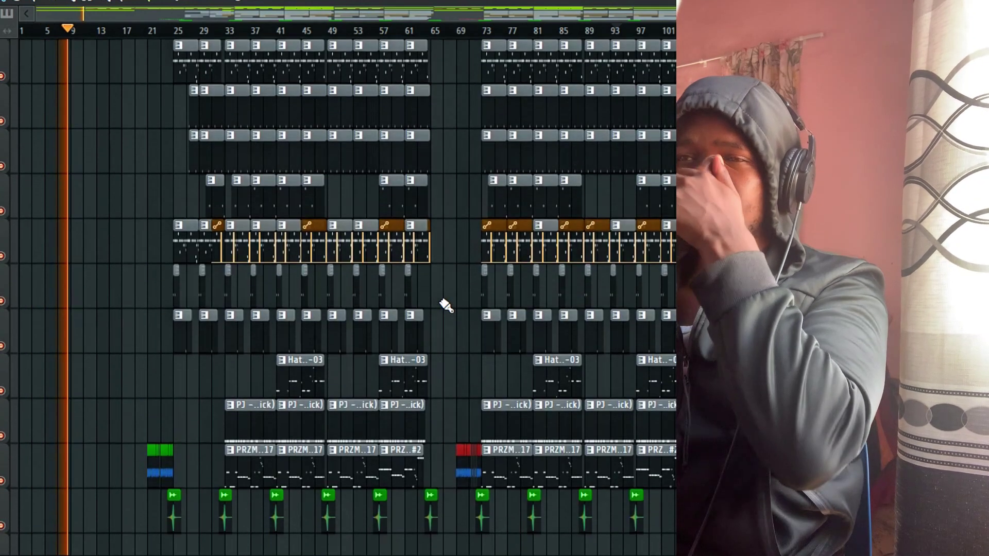
pyautogui.scroll(5, 446, 305)
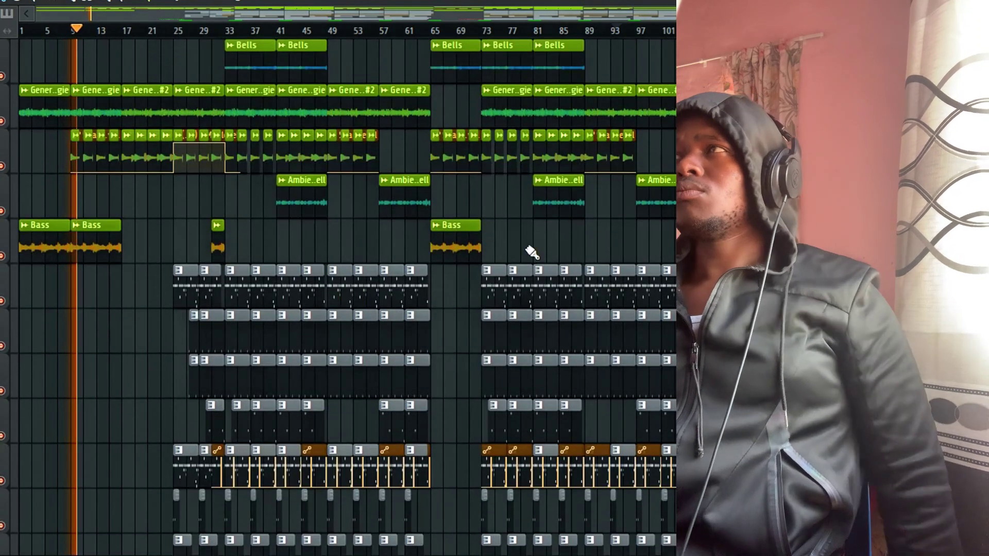
pyautogui.scroll(-3, 338, 298)
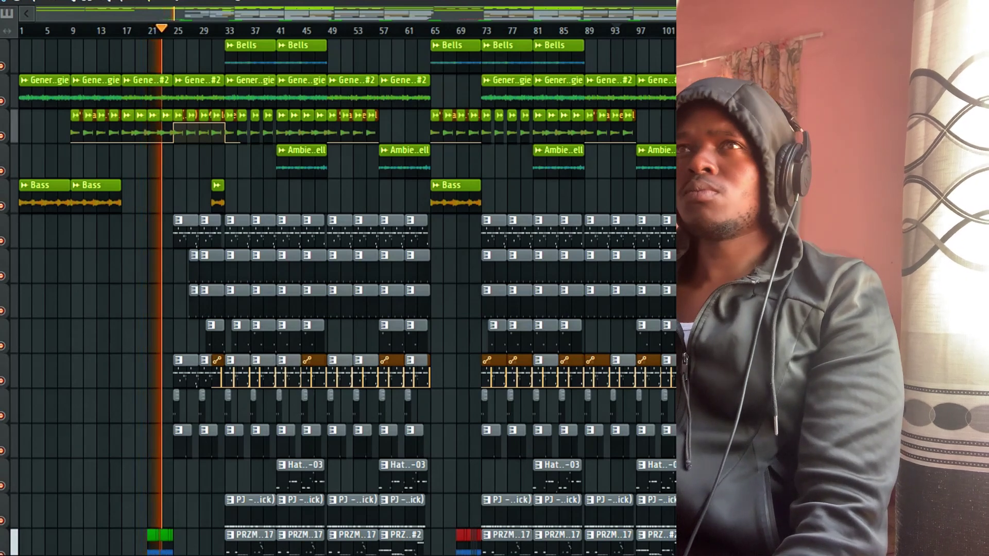
pyautogui.scroll(-1, 340, 289)
pyautogui.scroll(-1, 340, 289)
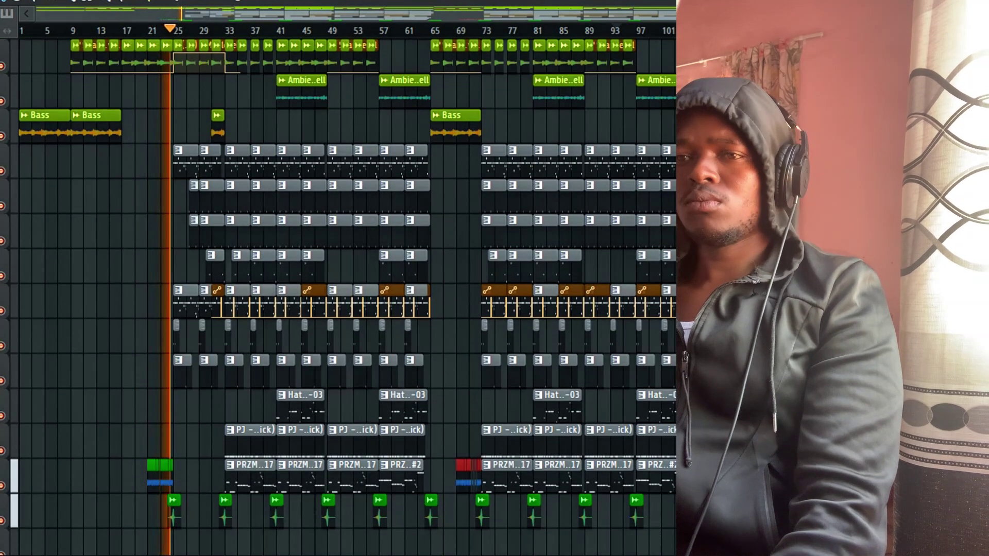